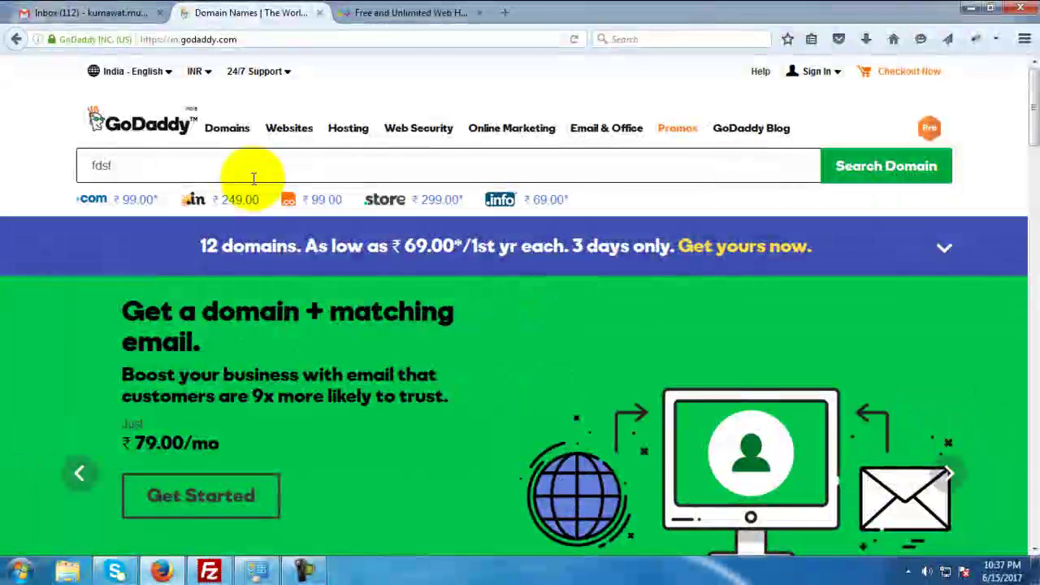
Replace the domain search text with mydomain, dismiss the Windows color scheme prompt, and search for the domain.
left_click_drag(139, 166, 35, 170)
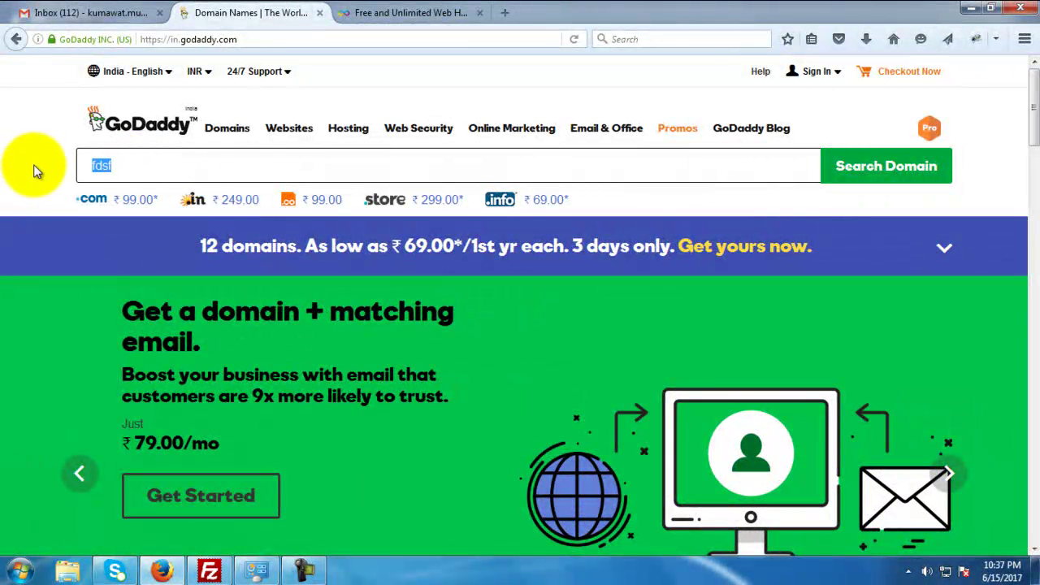
key("BackSpace")
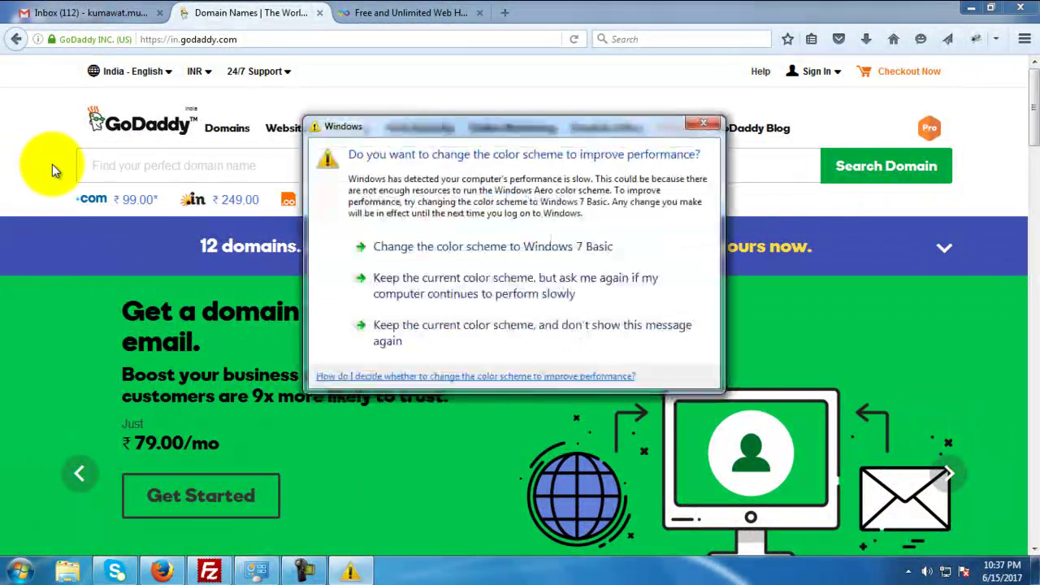
left_click(703, 123)
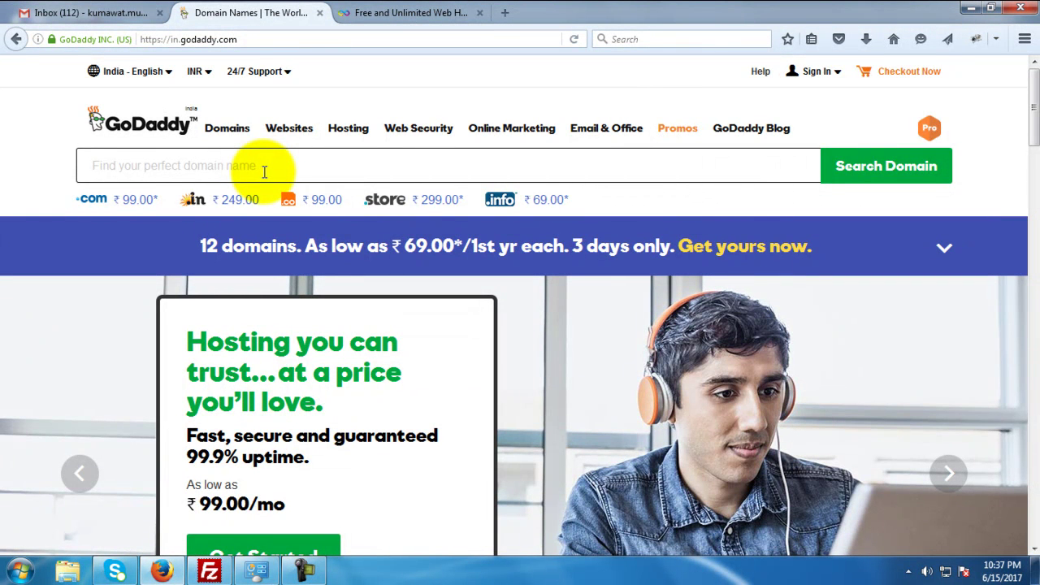
type("my")
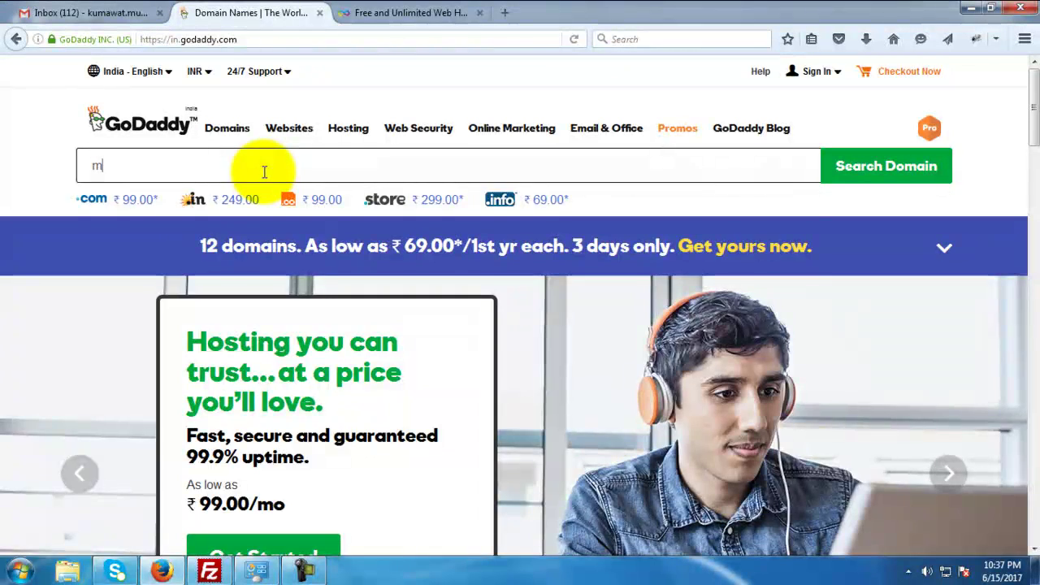
type("domain")
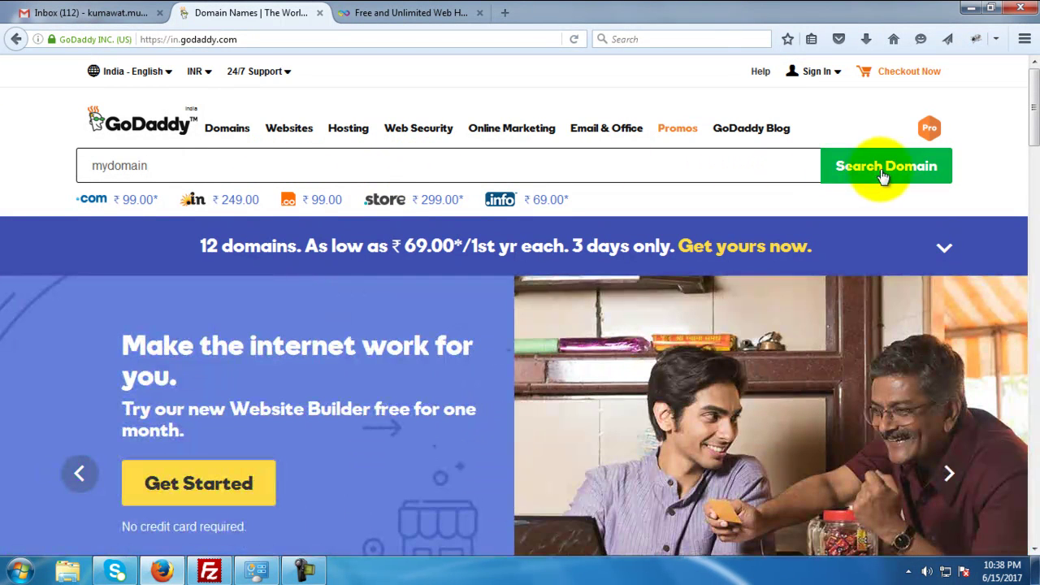
left_click(885, 177)
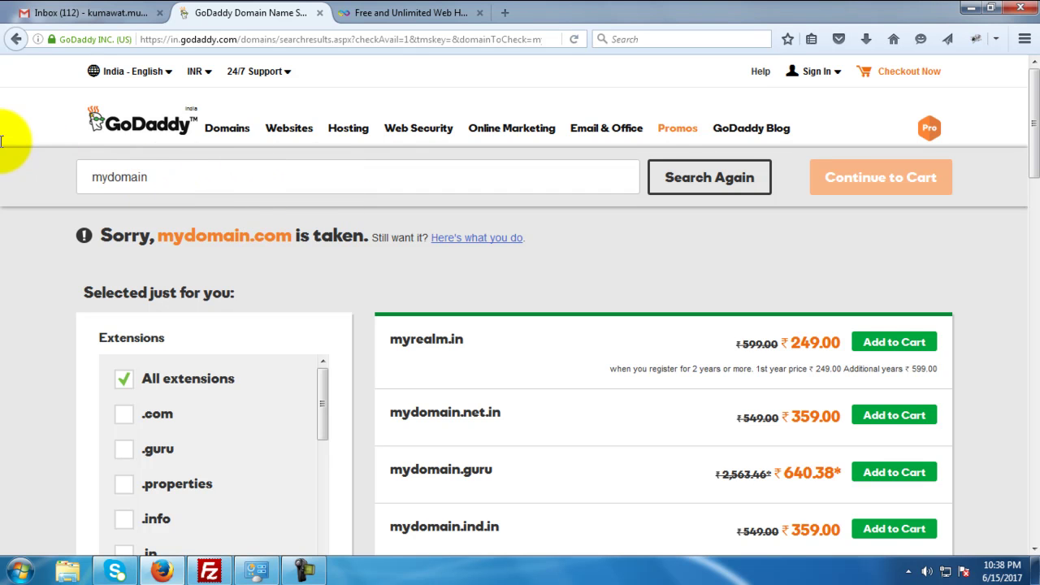
Search again for the domain name myna and dismiss the Windows color scheme prompt.
left_click_drag(85, 177, 179, 179)
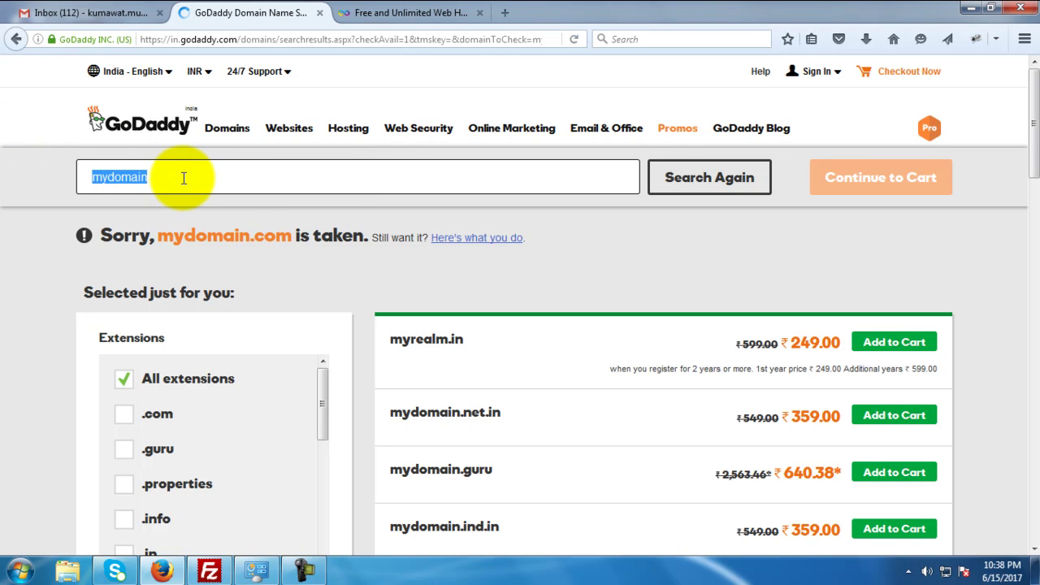
type("m")
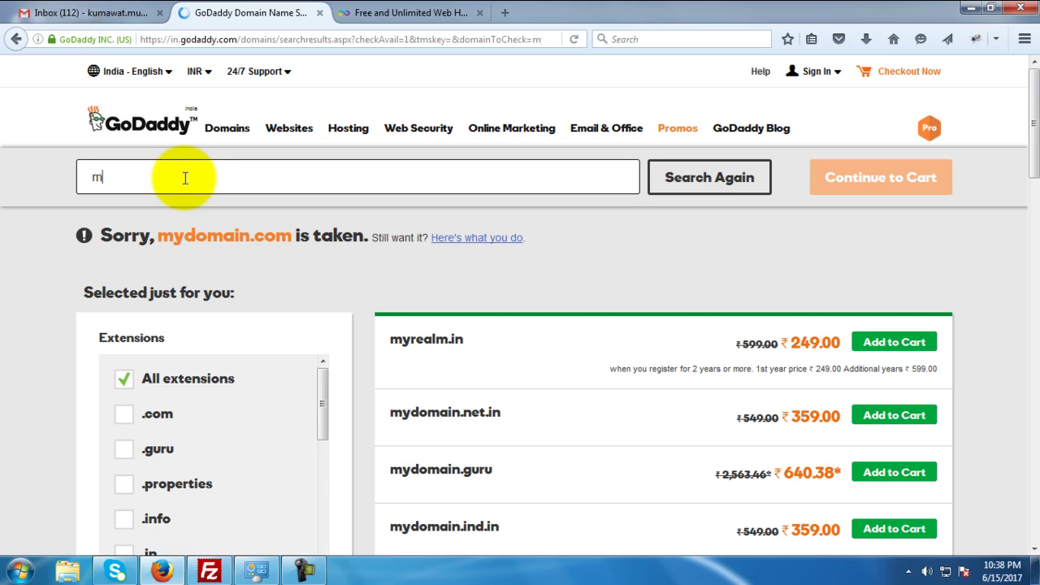
type("yna")
left_click(706, 186)
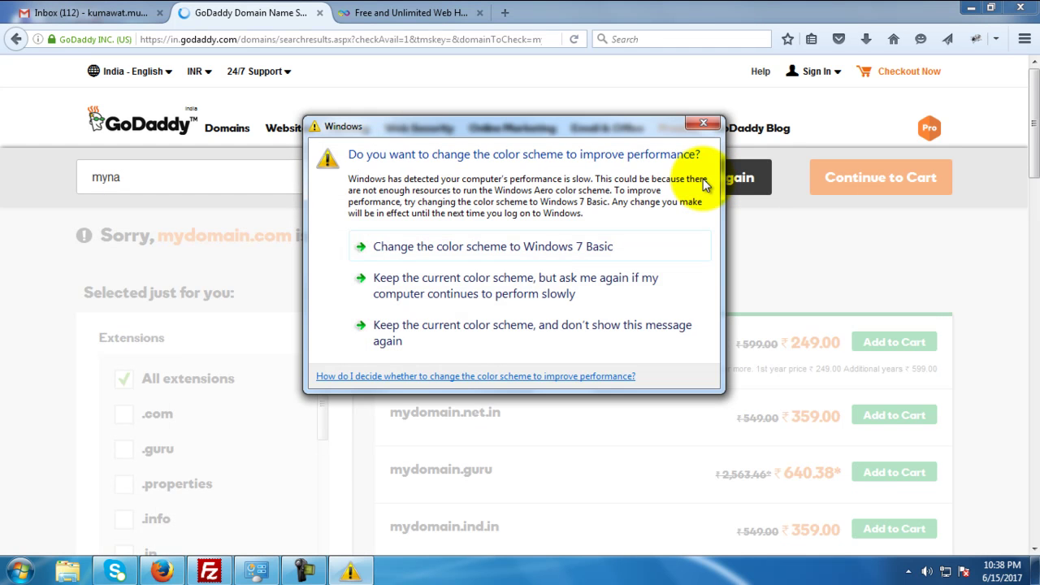
left_click(703, 122)
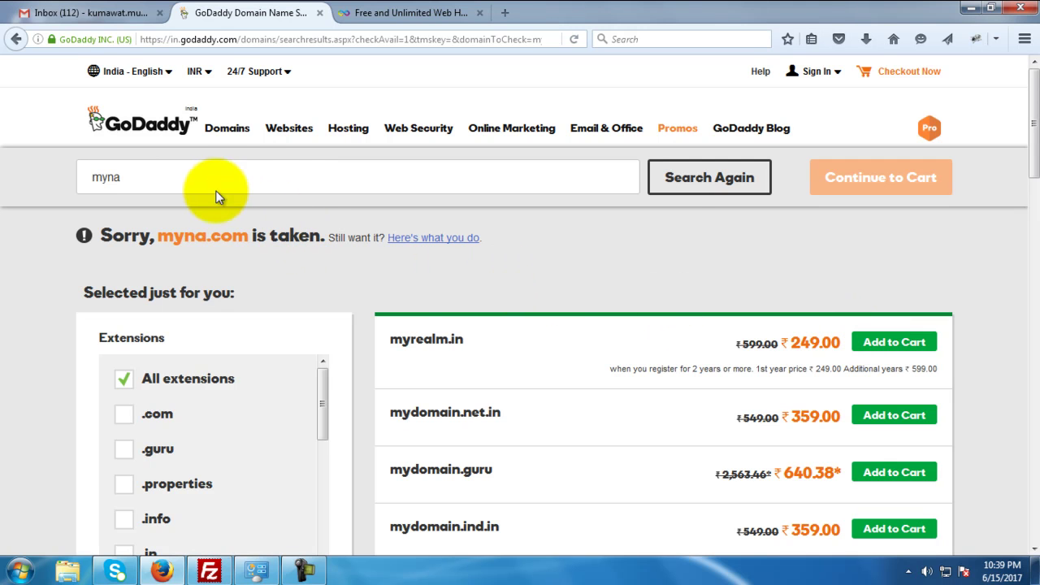
Extend the searched domain name to mynaa and check its availability.
left_click(201, 176)
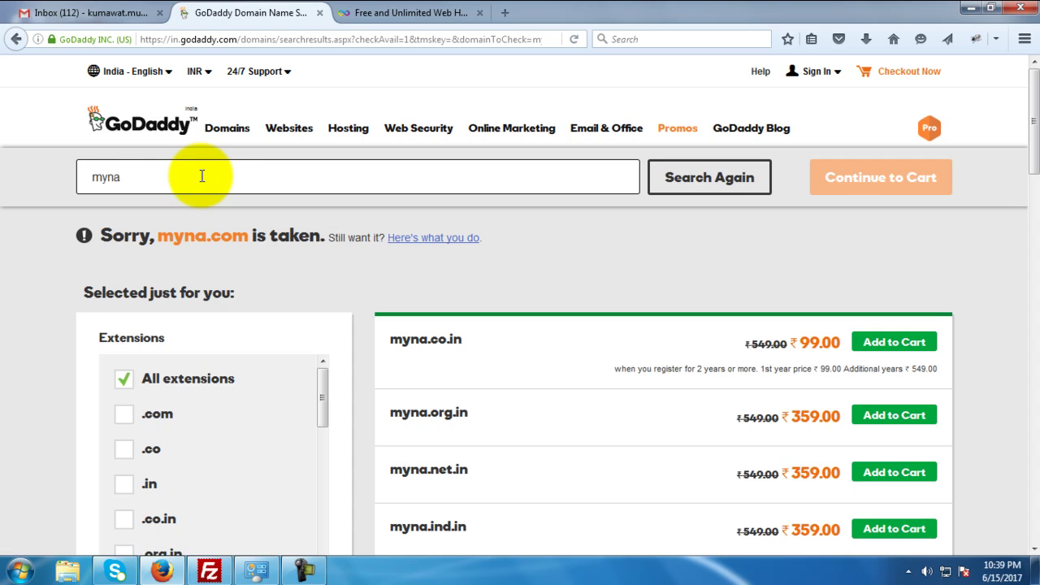
type("a")
left_click(728, 182)
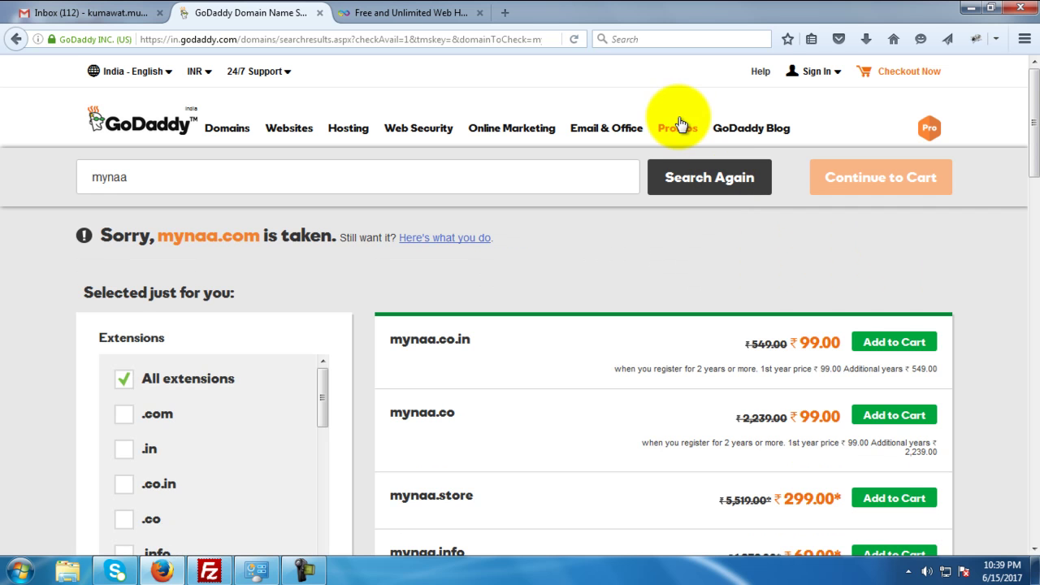
Replace the searched domain name with helloys and check its availability.
left_click(168, 184)
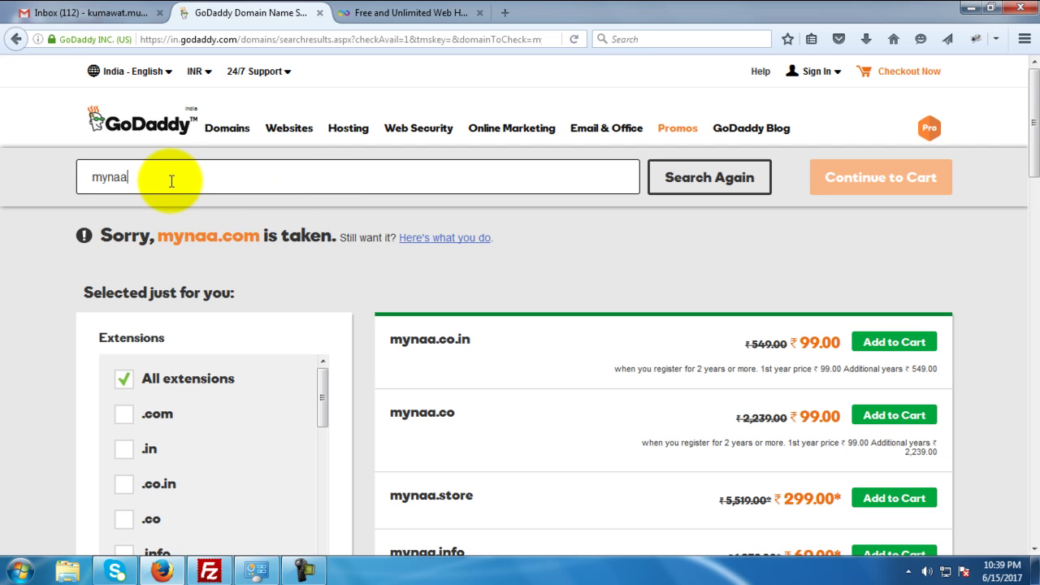
double_click(180, 179)
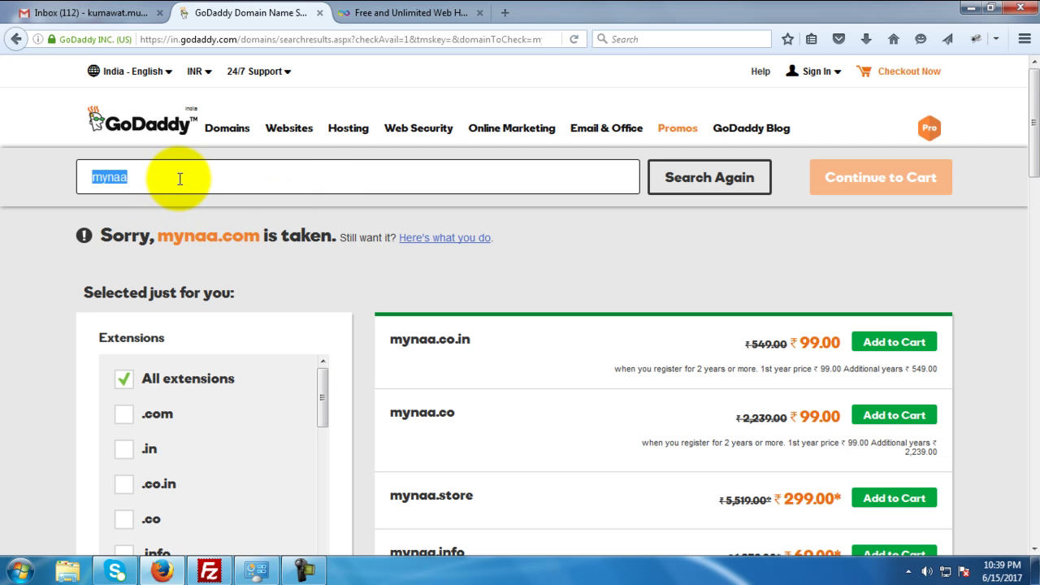
type("helloys")
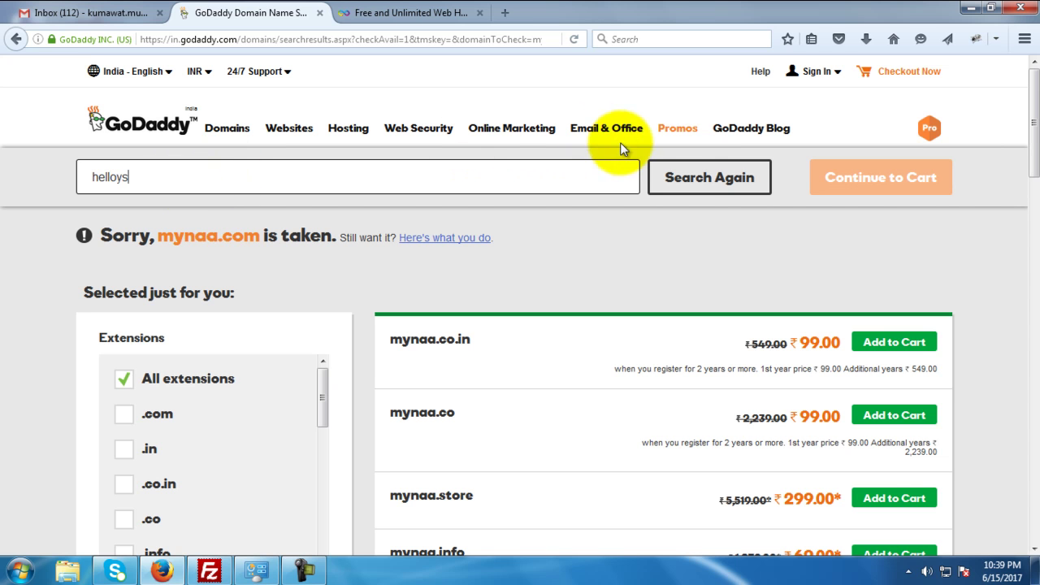
left_click(707, 183)
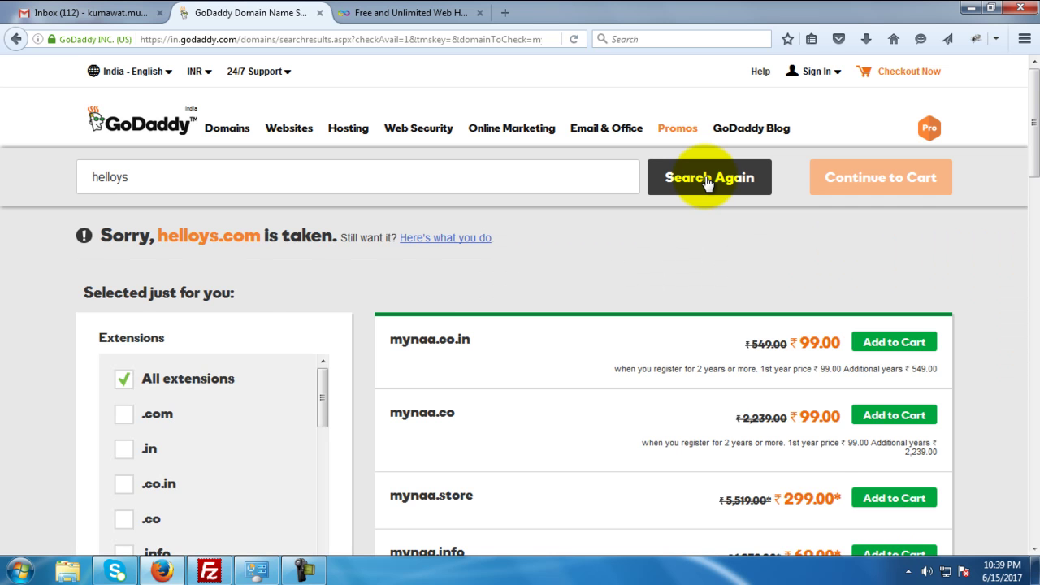
Change the searched domain name to helloysw, check its availability, and dismiss the Windows color scheme prompt.
left_click(148, 179)
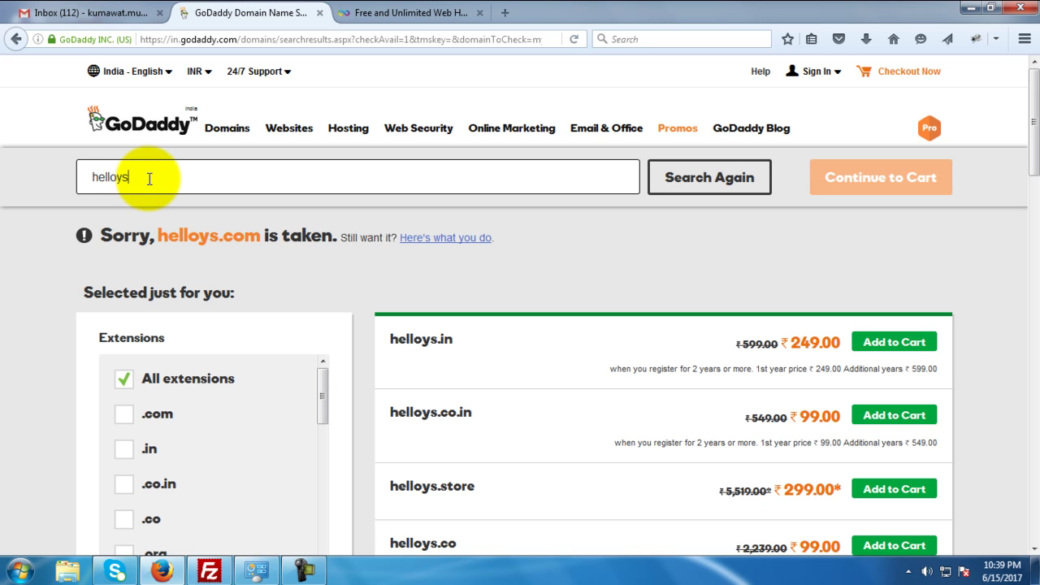
type("w")
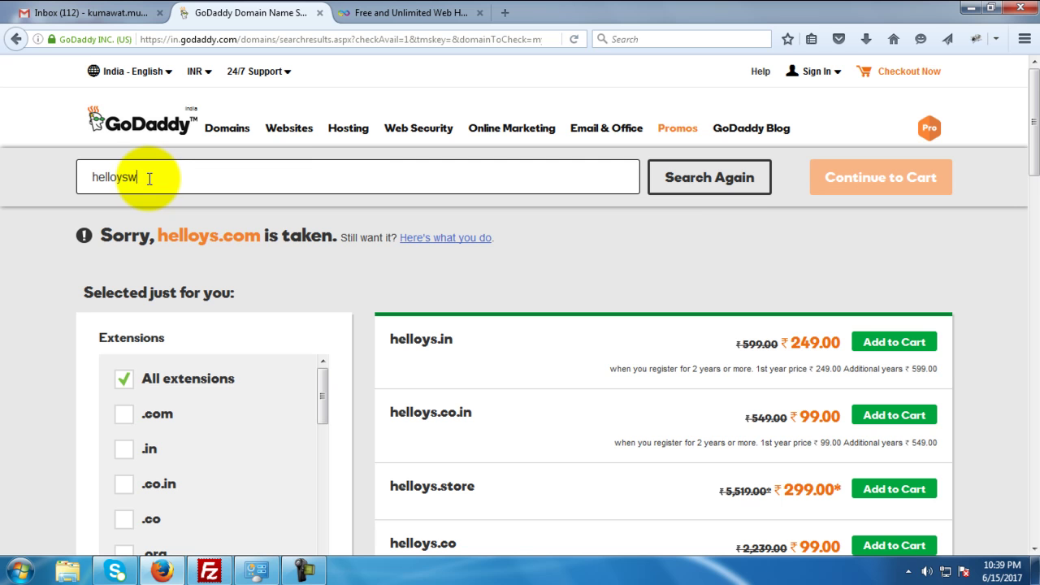
left_click(685, 188)
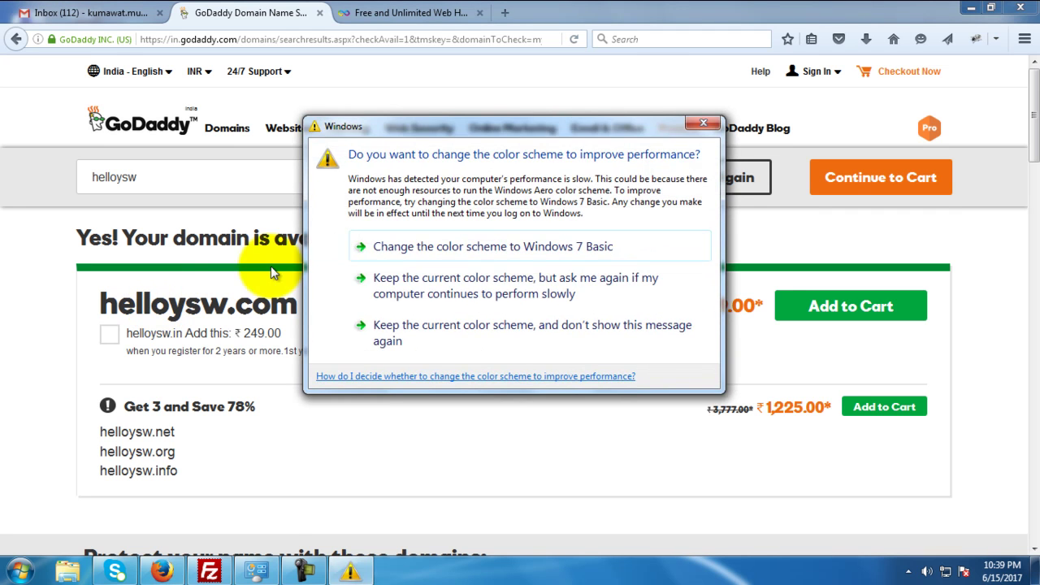
left_click(703, 124)
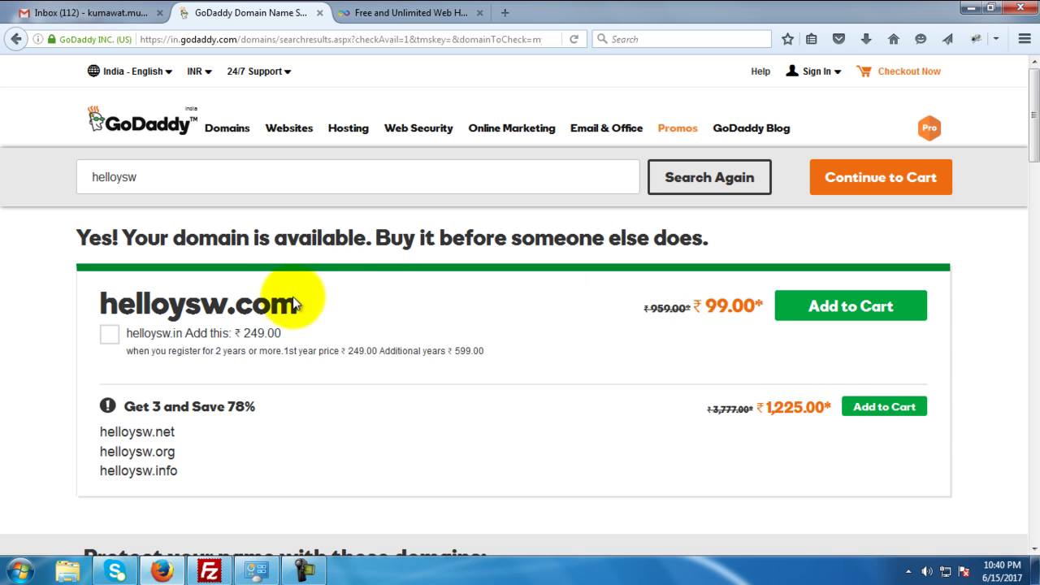
Add the domain helloysw.com to the cart without the helloysw.in add-on.
scroll(914, 321, "down", 1)
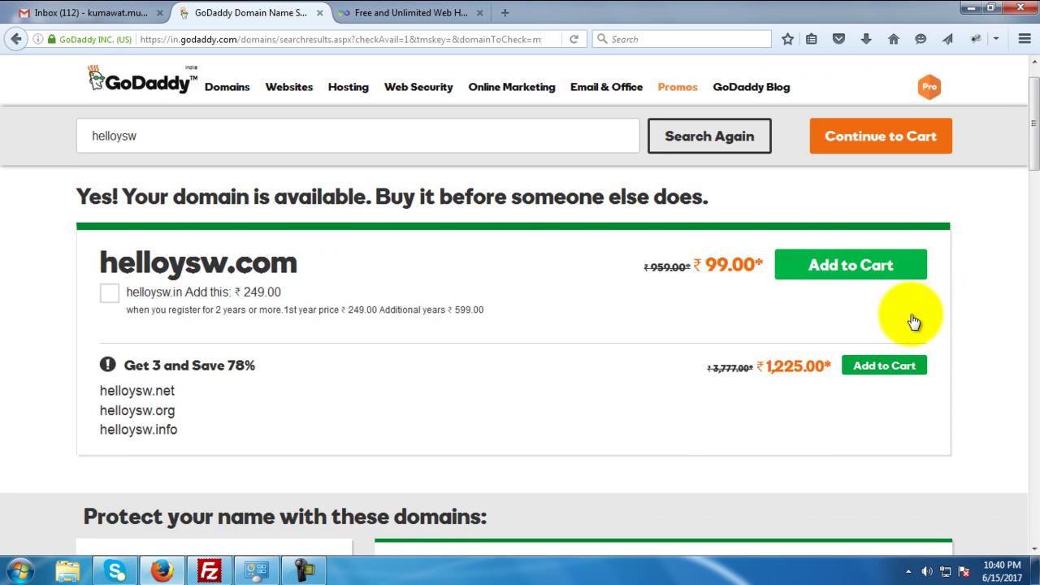
scroll(914, 321, "down", 1)
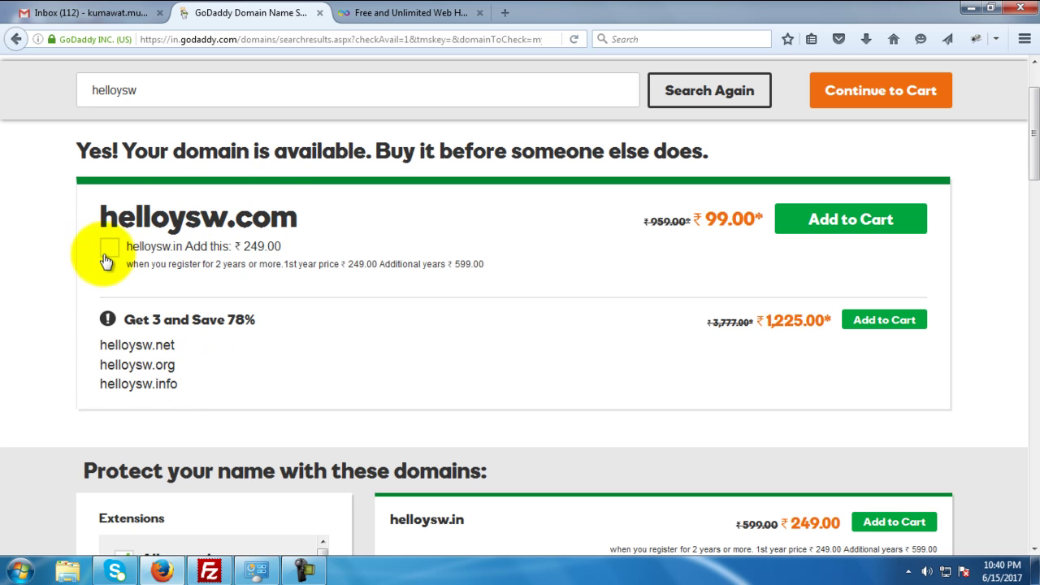
left_click(839, 225)
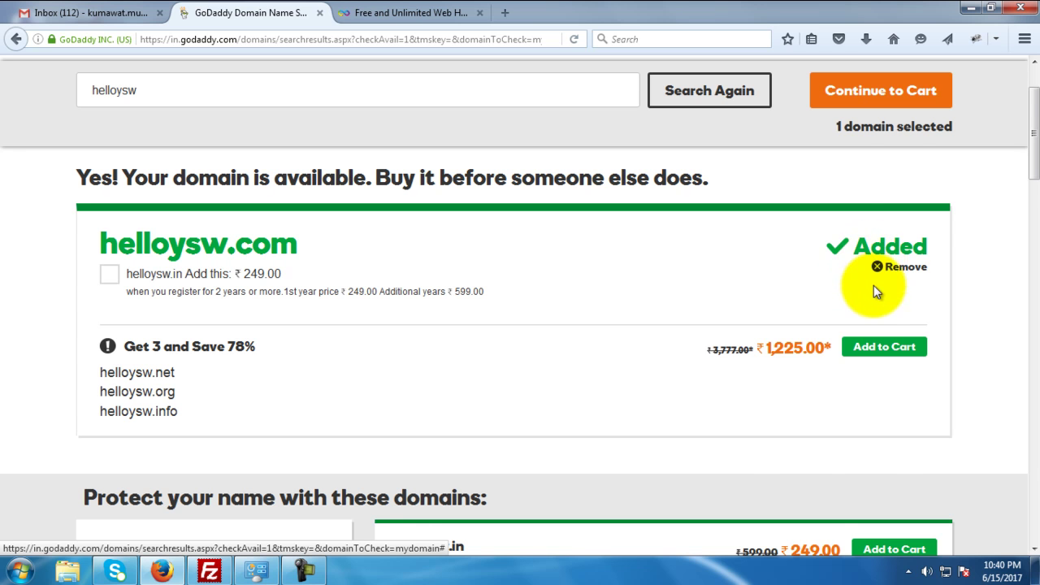
Look through the alternative helloysw extensions, then continue to the cart with only helloysw.com selected, dismissing the Windows color scheme prompt.
scroll(882, 293, "down", 2)
scroll(885, 300, "down", 3)
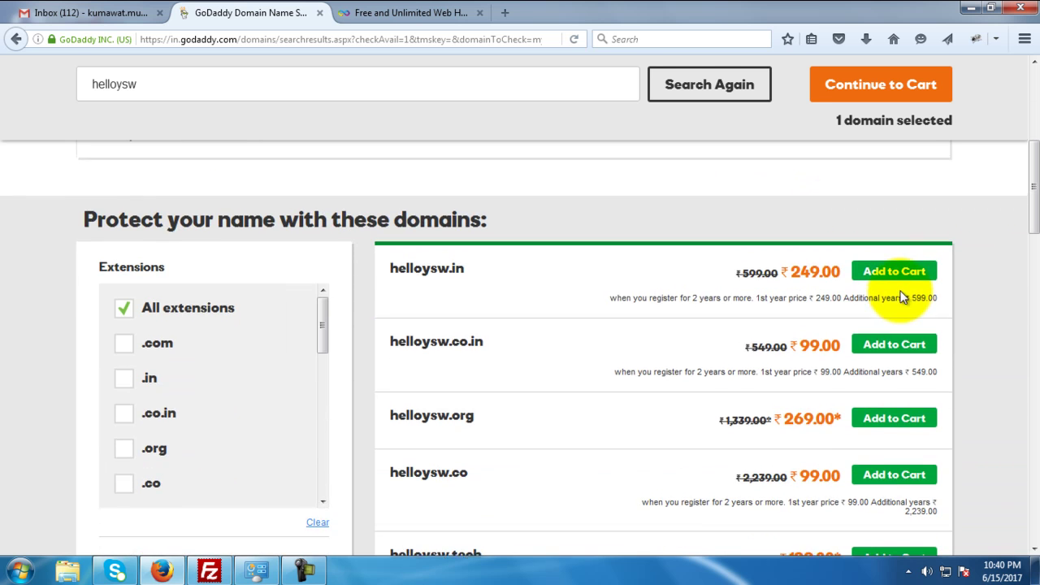
scroll(910, 292, "up", 3)
left_click(1035, 309)
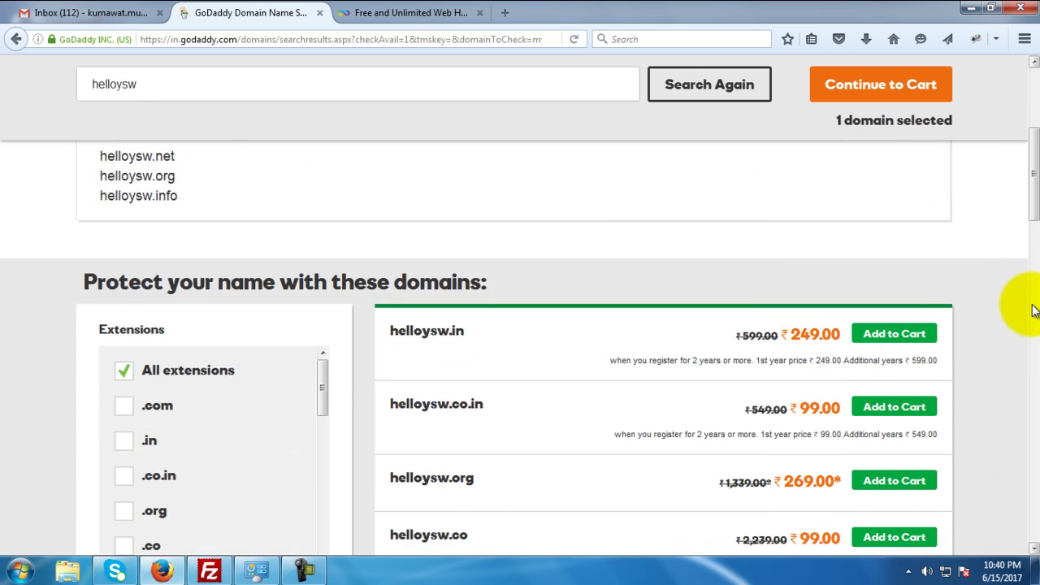
scroll(1035, 313, "down", 6)
scroll(1022, 309, "up", 3)
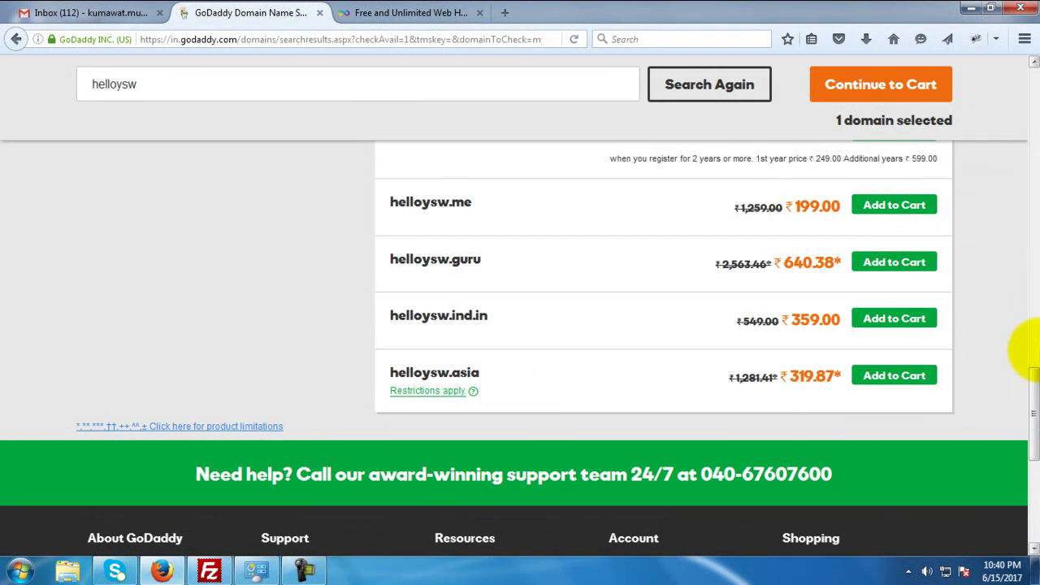
scroll(991, 364, "up", 15)
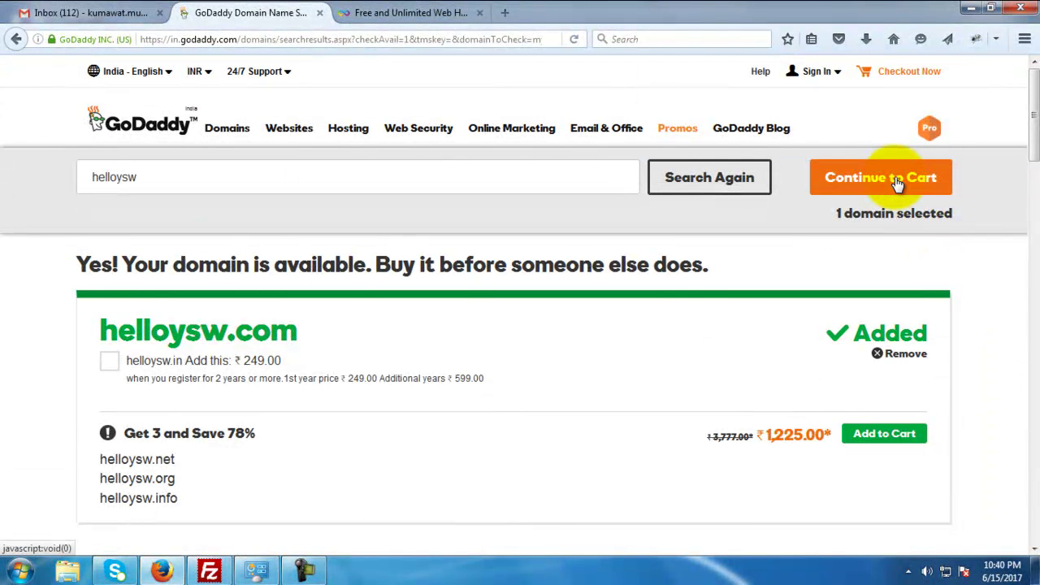
left_click(897, 183)
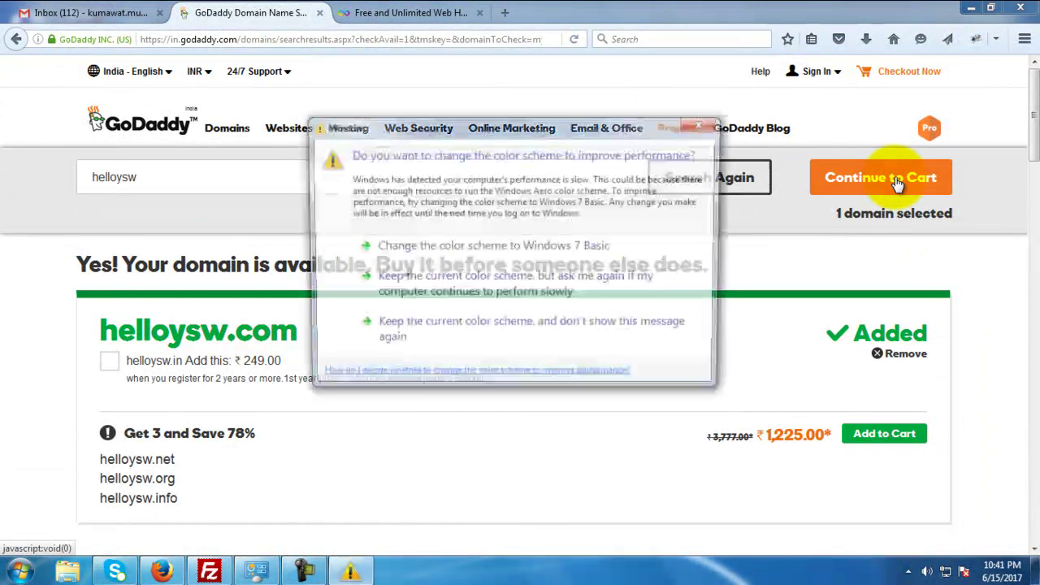
left_click(714, 123)
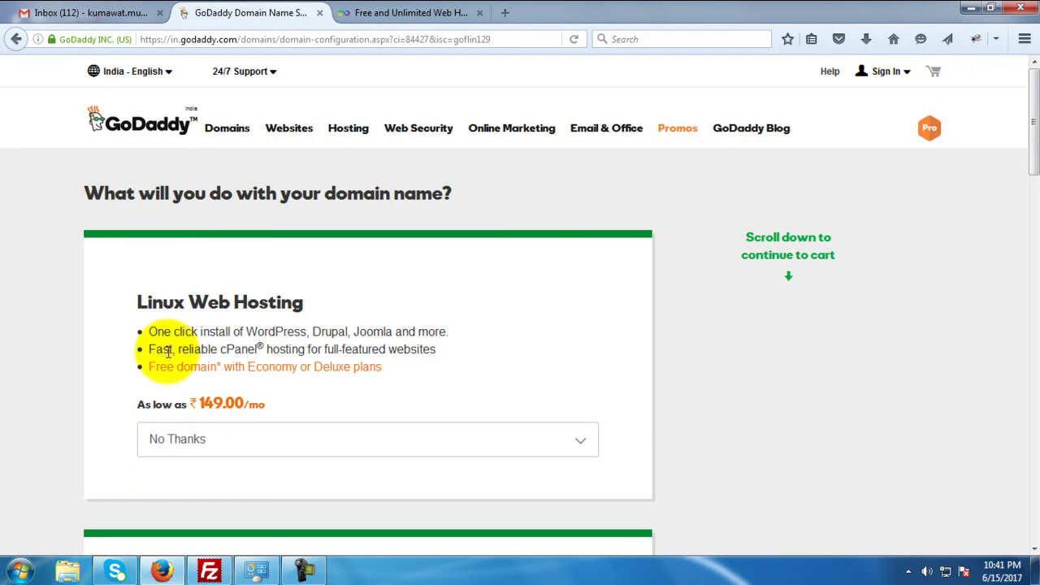
Review the hosting, privacy and email add-ons, leave them at No Thanks, and continue to the cart with these options.
scroll(158, 345, "down", 1)
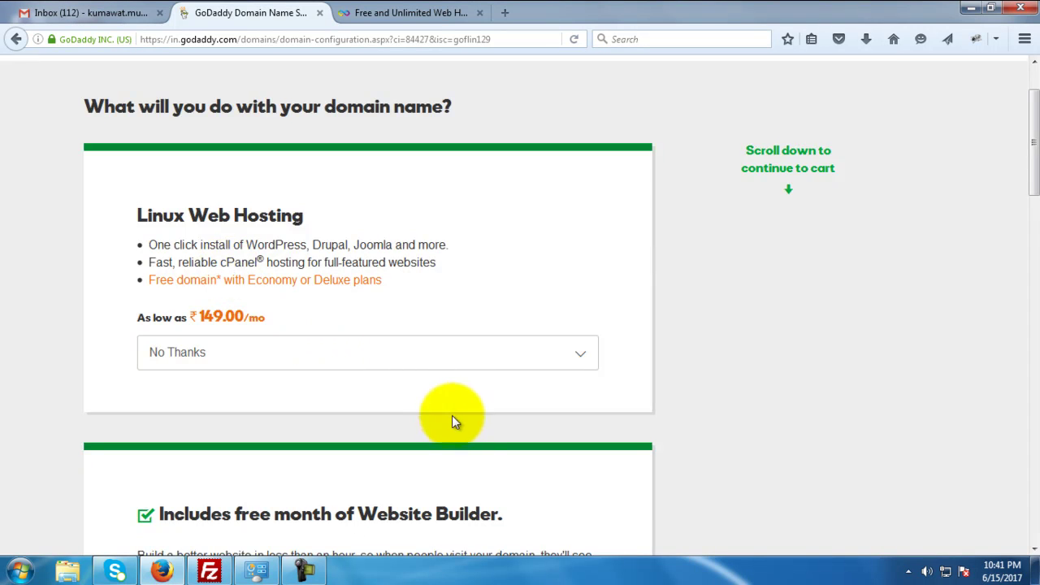
scroll(455, 421, "down", 2)
scroll(195, 378, "down", 1)
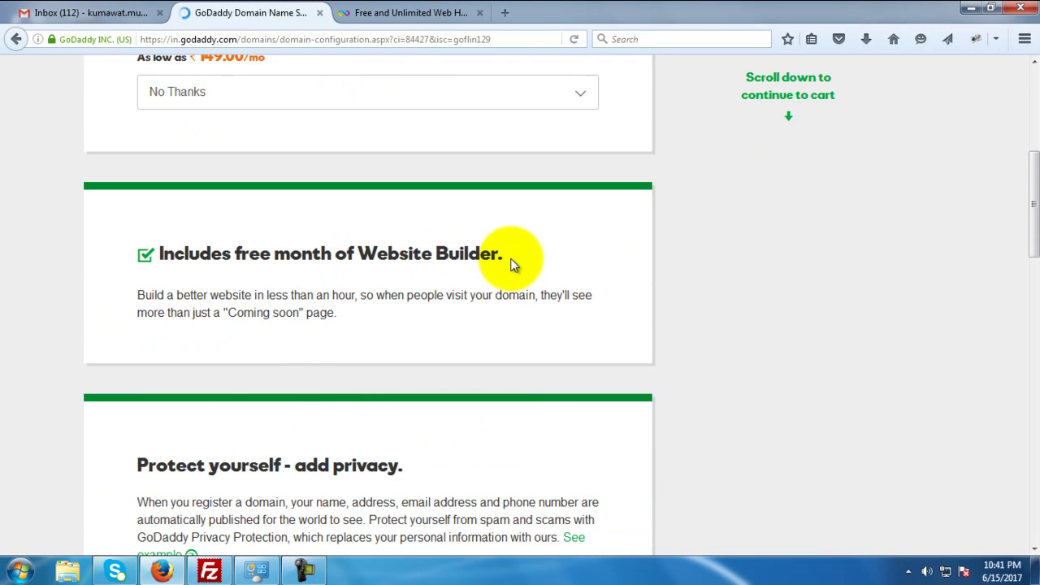
scroll(534, 272, "down", 2)
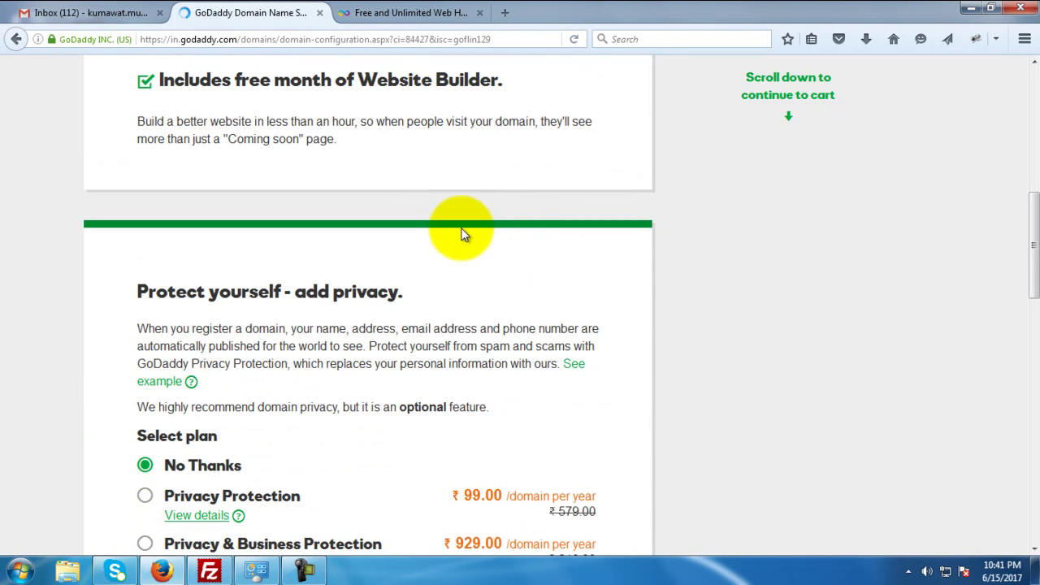
scroll(512, 309, "down", 2)
scroll(476, 383, "down", 8)
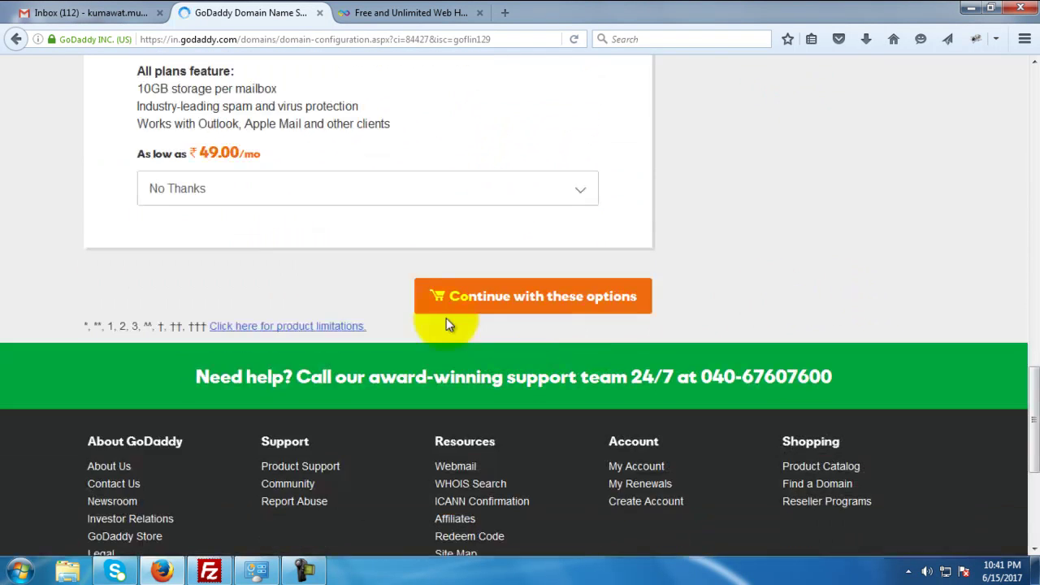
scroll(400, 248, "down", 1)
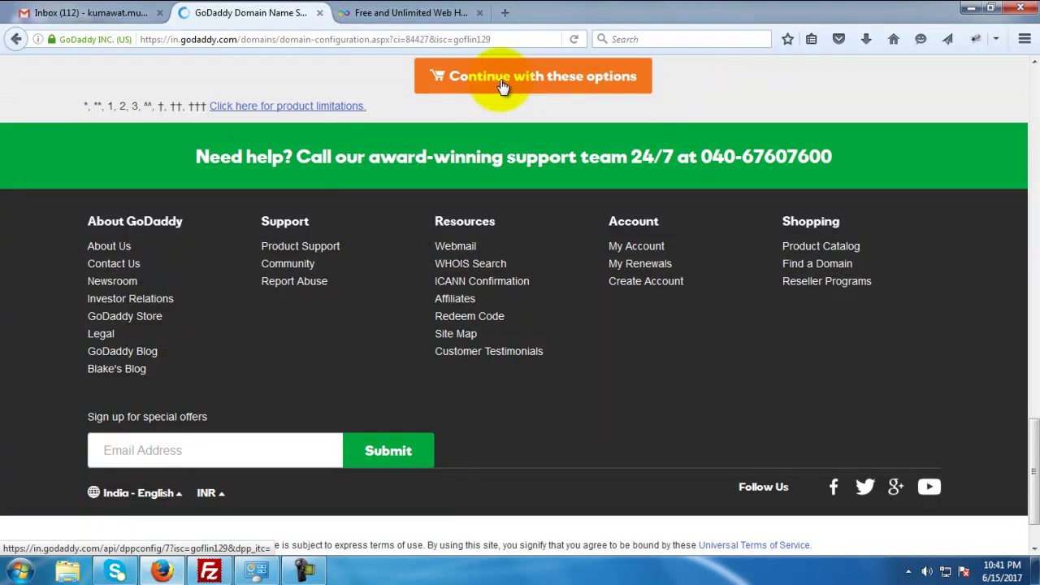
scroll(599, 329, "up", 3)
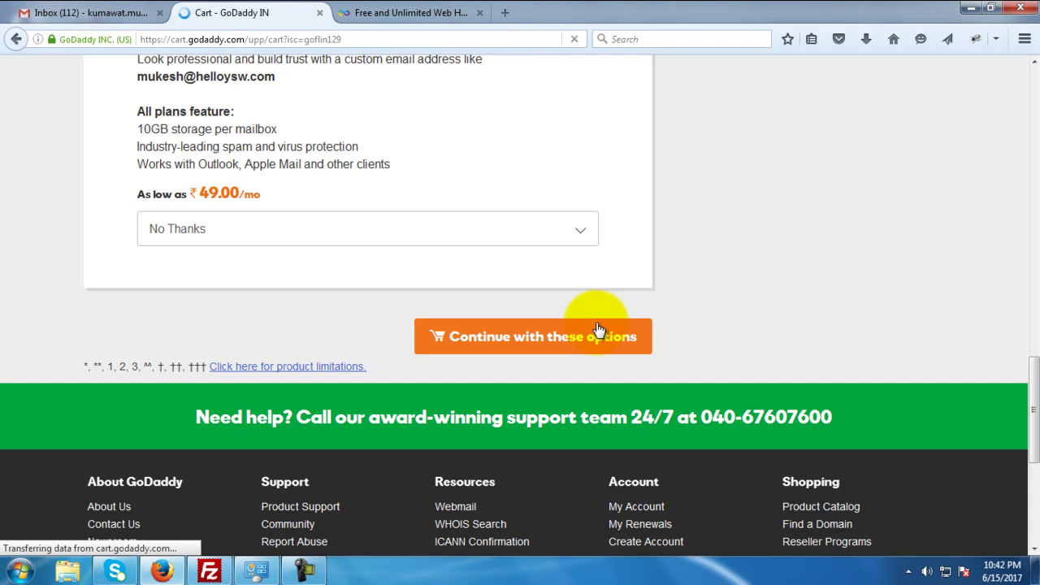
Continue to the cart with the selected options and set the ytksp.com registration term to 1 Year.
left_click(597, 331)
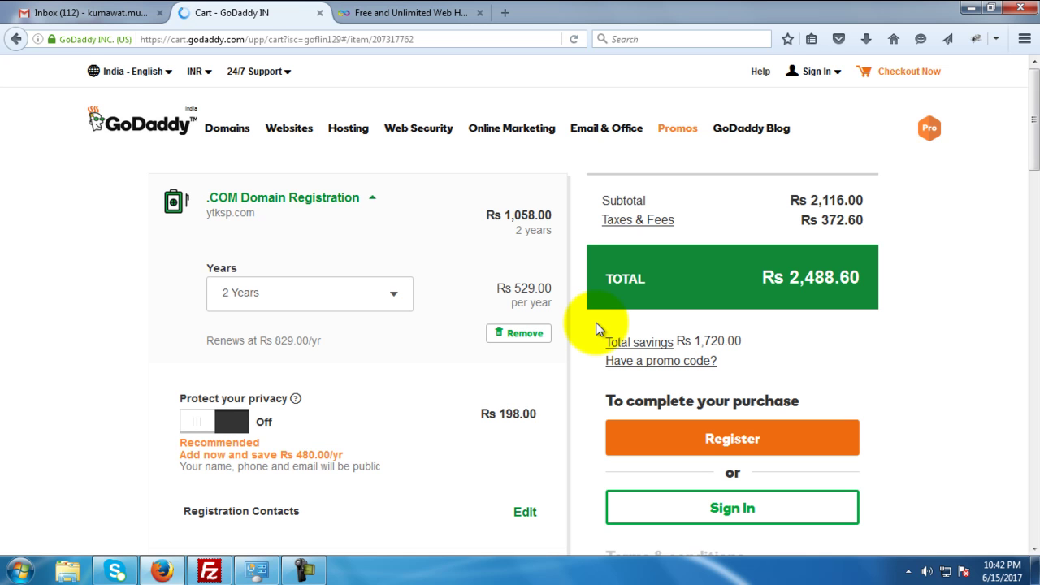
left_click(353, 293)
left_click(244, 331)
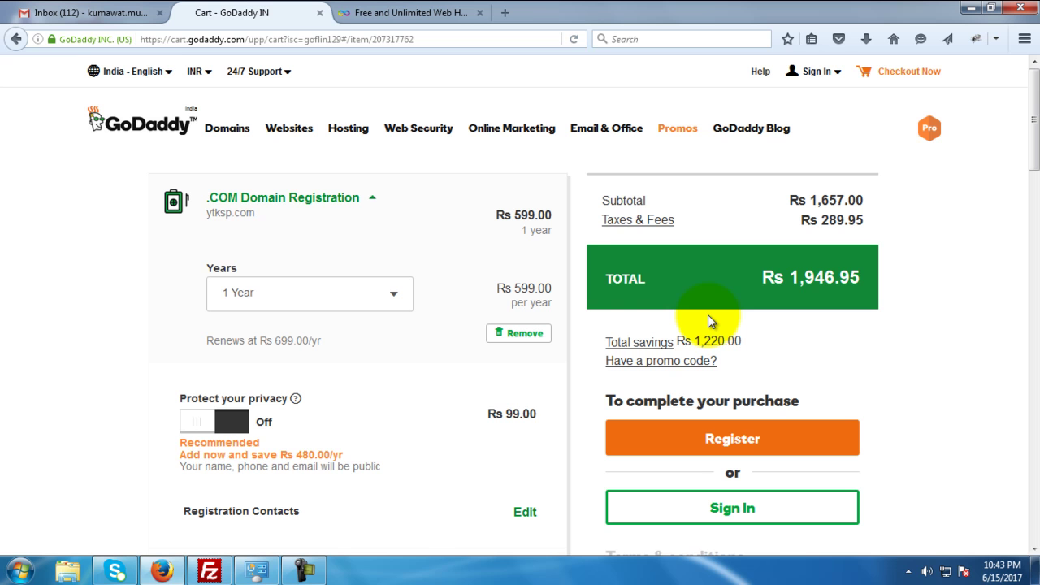
scroll(894, 341, "down", 3)
scroll(932, 305, "up", 2)
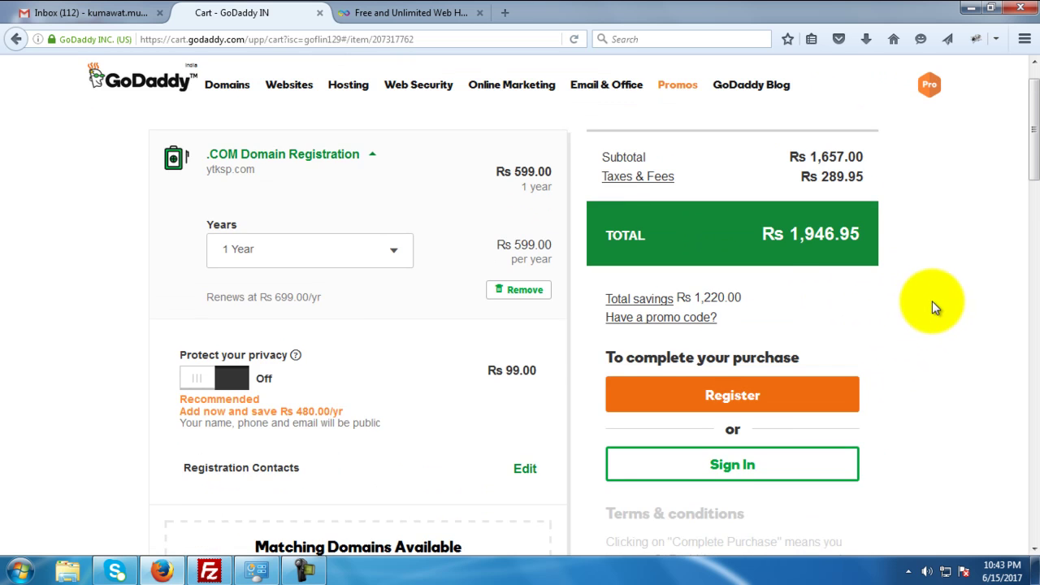
scroll(939, 313, "up", 1)
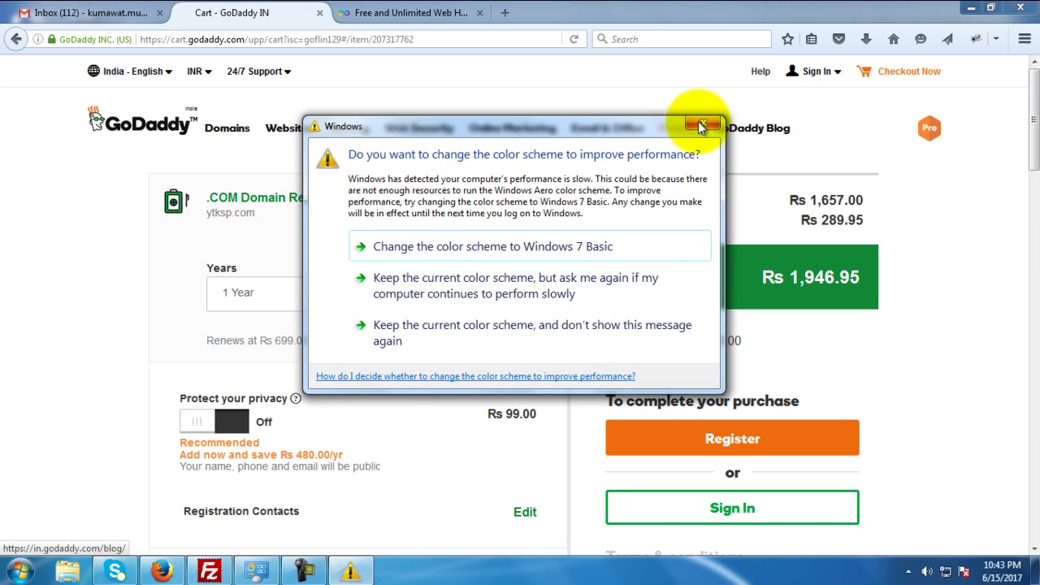
Sign in to the existing GoDaddy account with the account password, dismissing the Windows color scheme prompts.
left_click(704, 122)
left_click(837, 79)
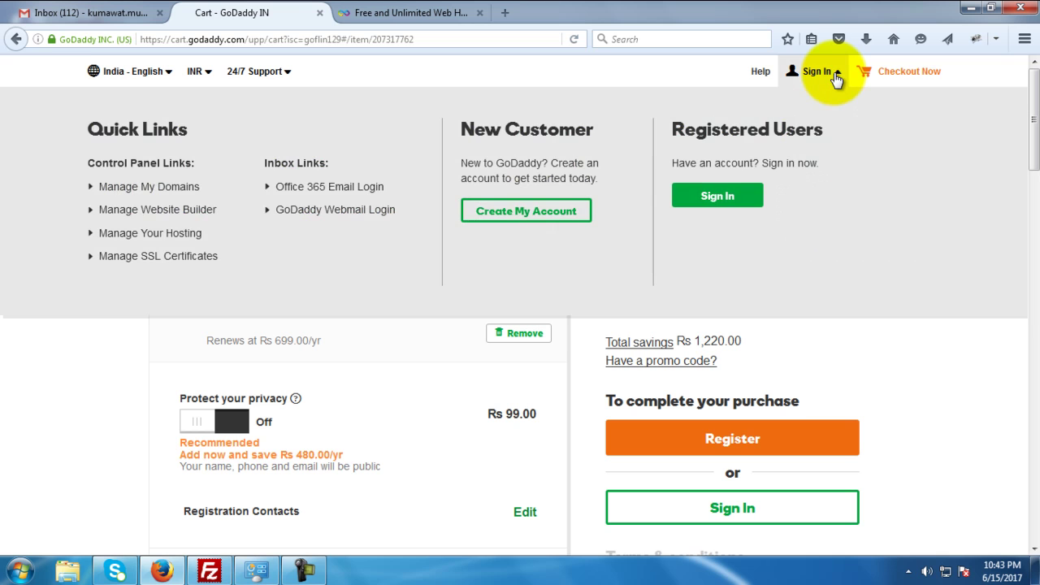
left_click(701, 205)
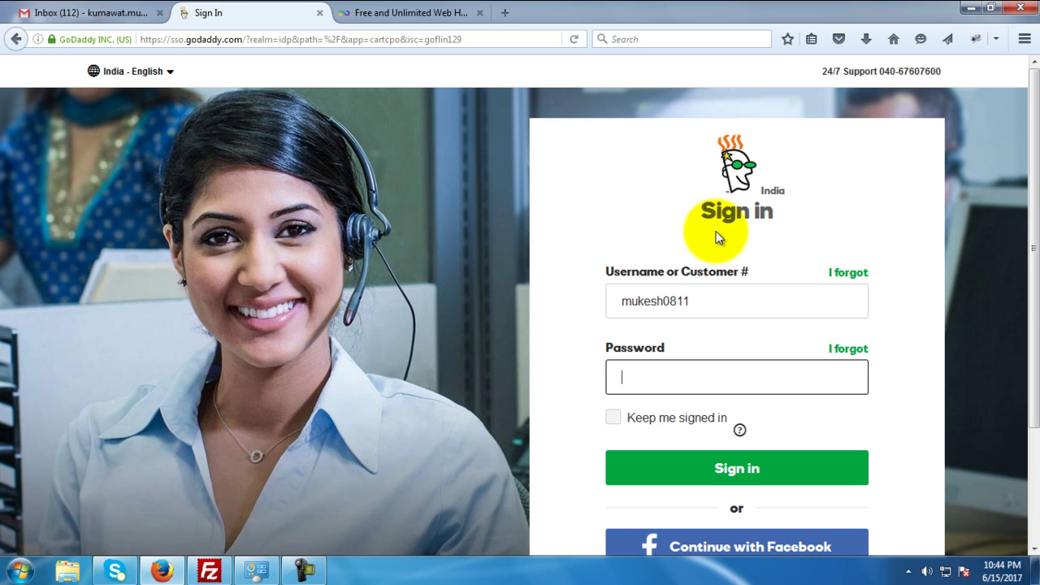
type("***************")
key("Return")
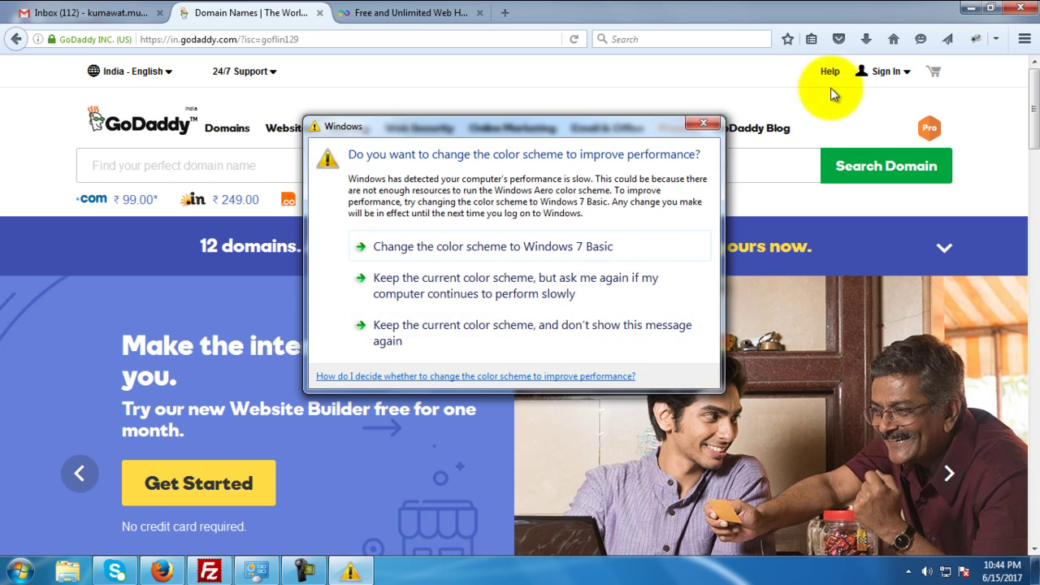
left_click(715, 123)
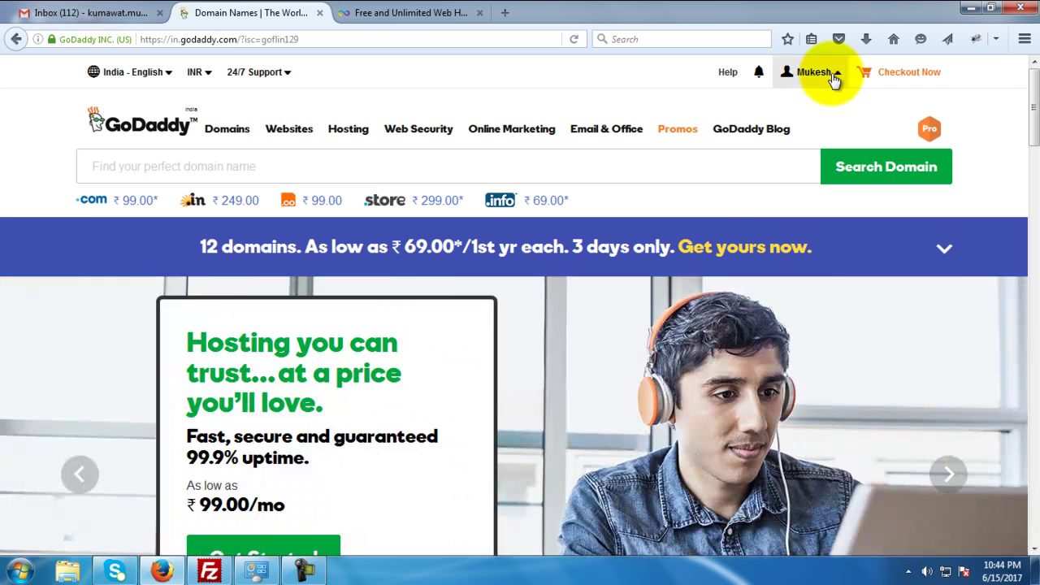
Open Manage My Domains from the signed-in GoDaddy account's quick links.
left_click(816, 72)
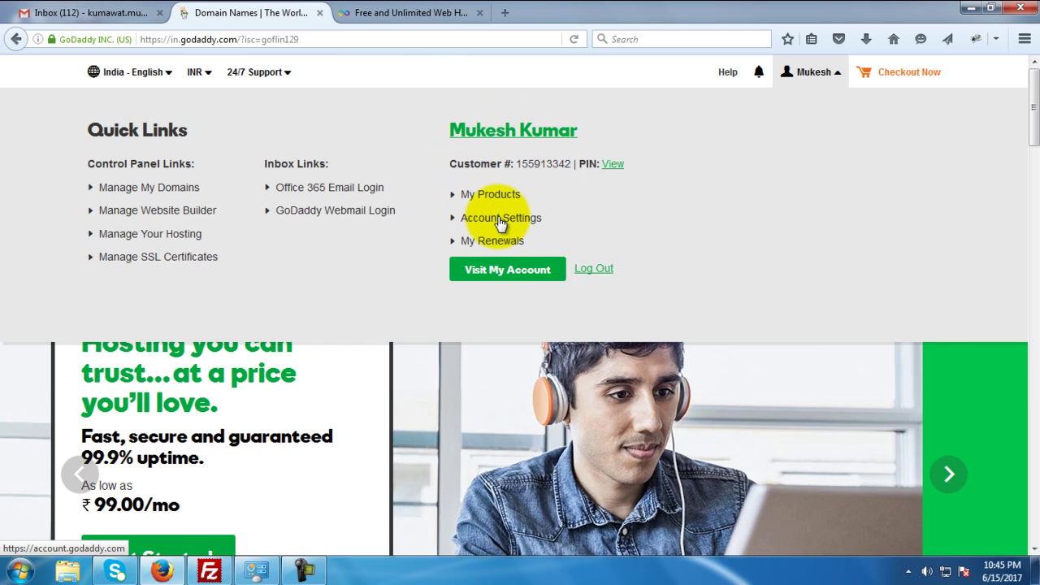
left_click(499, 221)
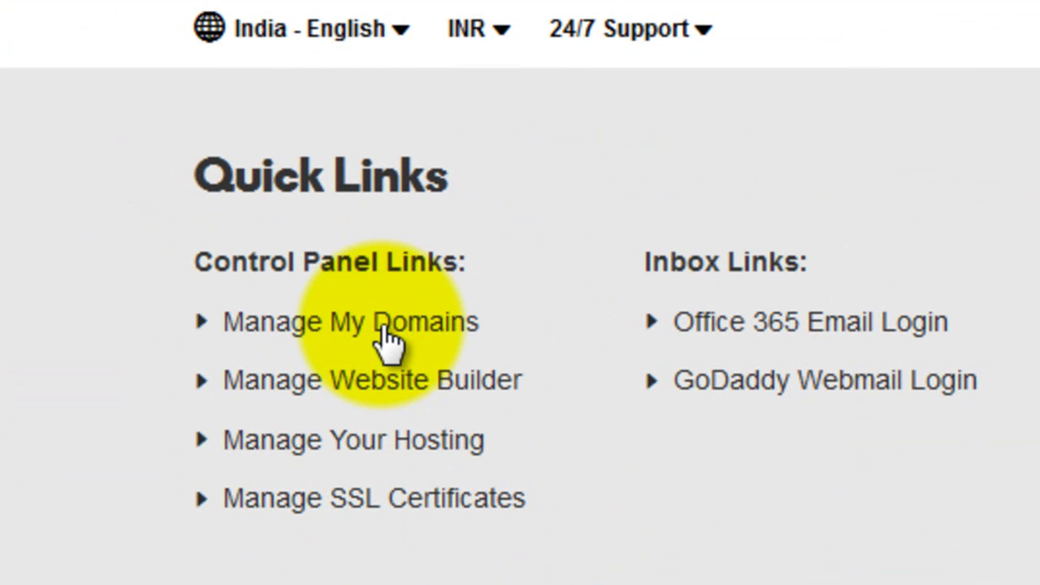
left_click(395, 328)
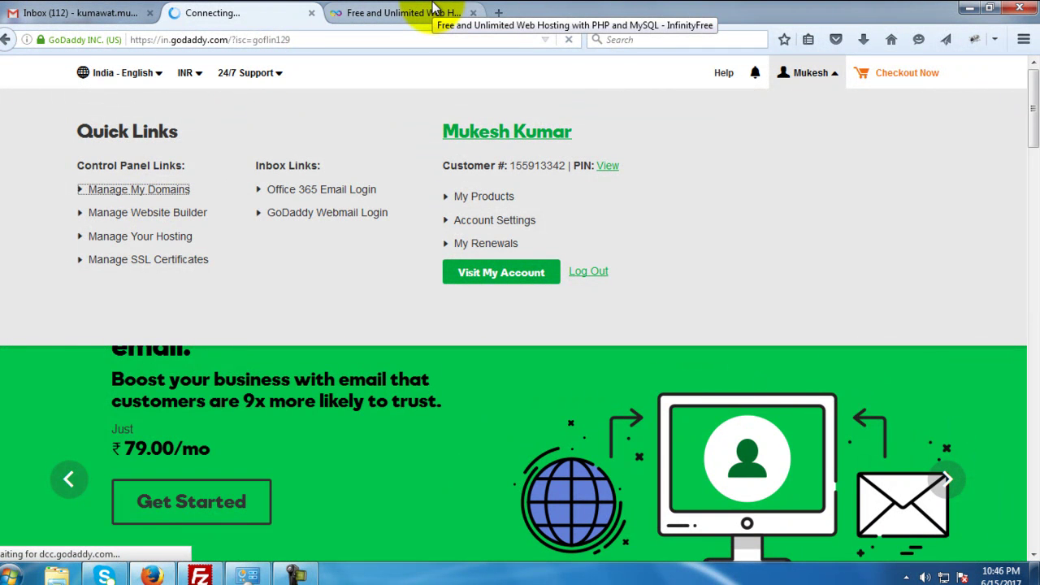
left_click(303, 575)
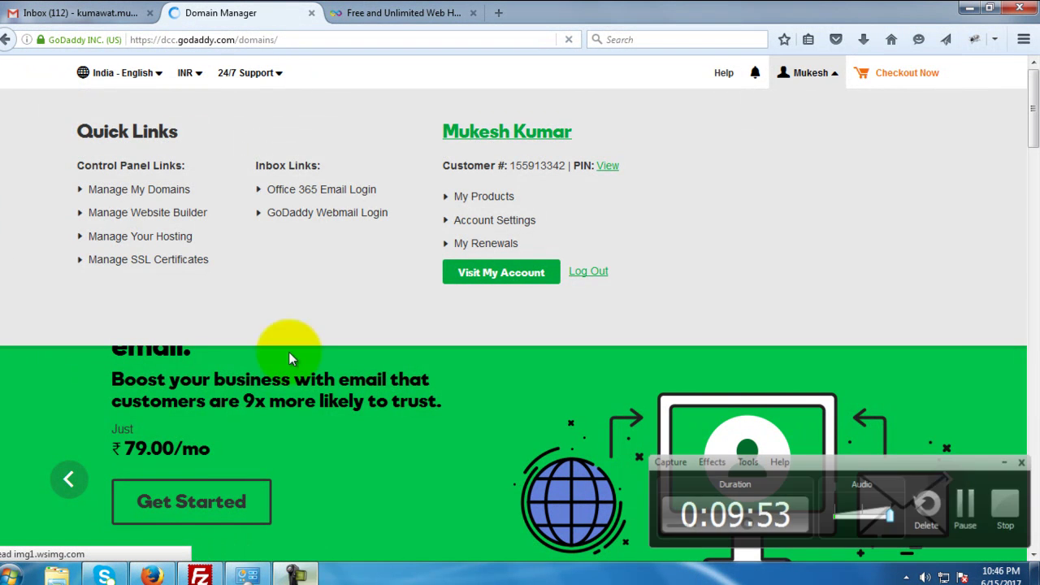
Switch to the InfinityFree site, look over its free hosting features and open the account sign-up page.
left_click(387, 10)
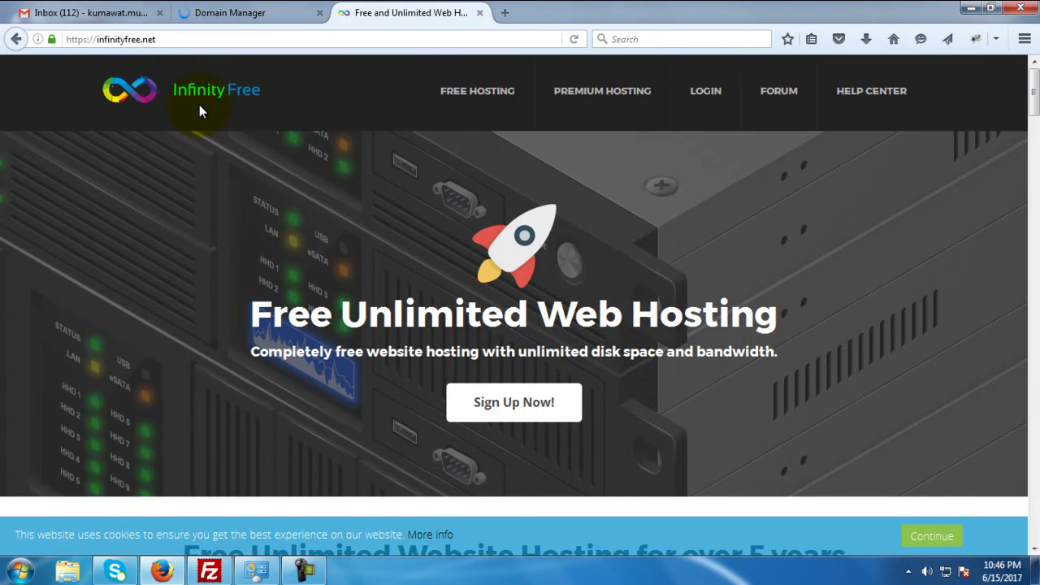
scroll(349, 108, "down", 2)
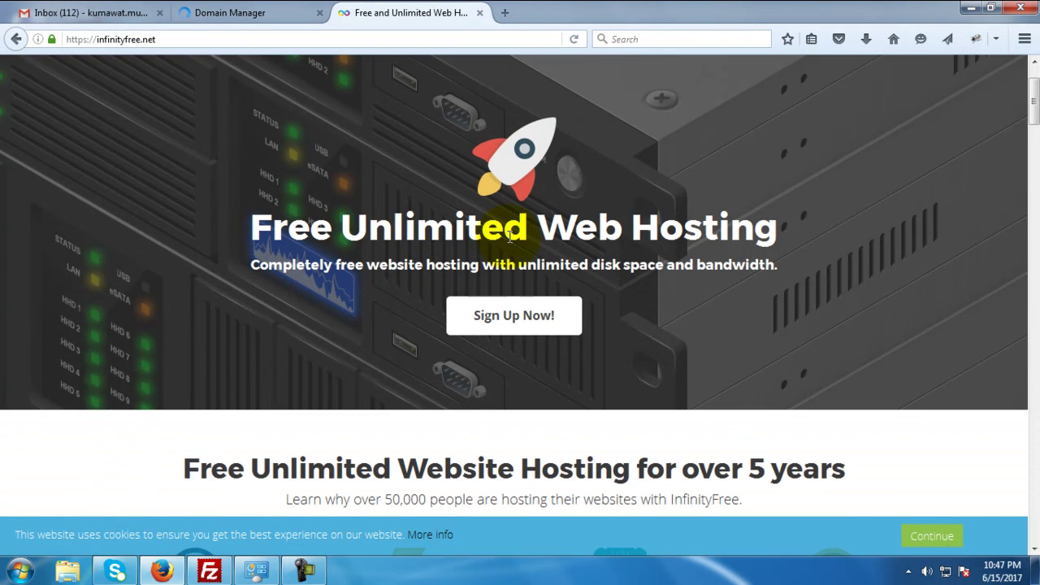
scroll(650, 255, "down", 4)
scroll(649, 255, "down", 1)
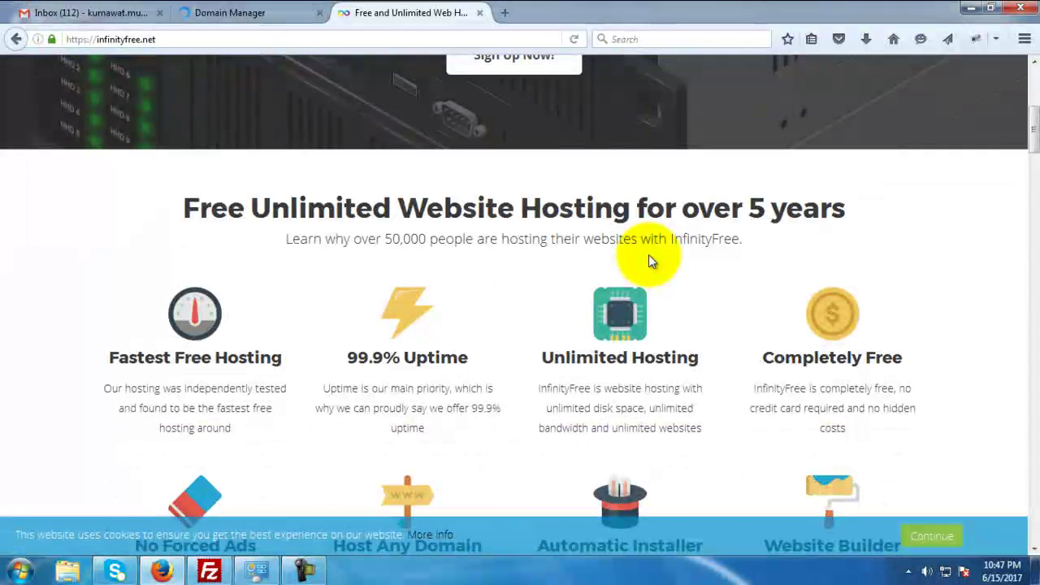
scroll(649, 255, "up", 5)
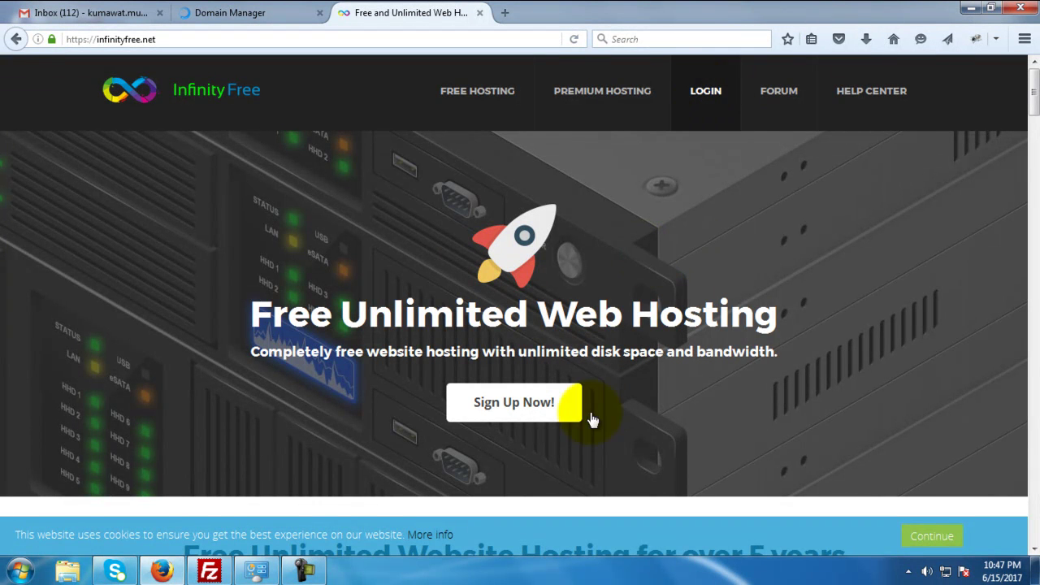
left_click(496, 416)
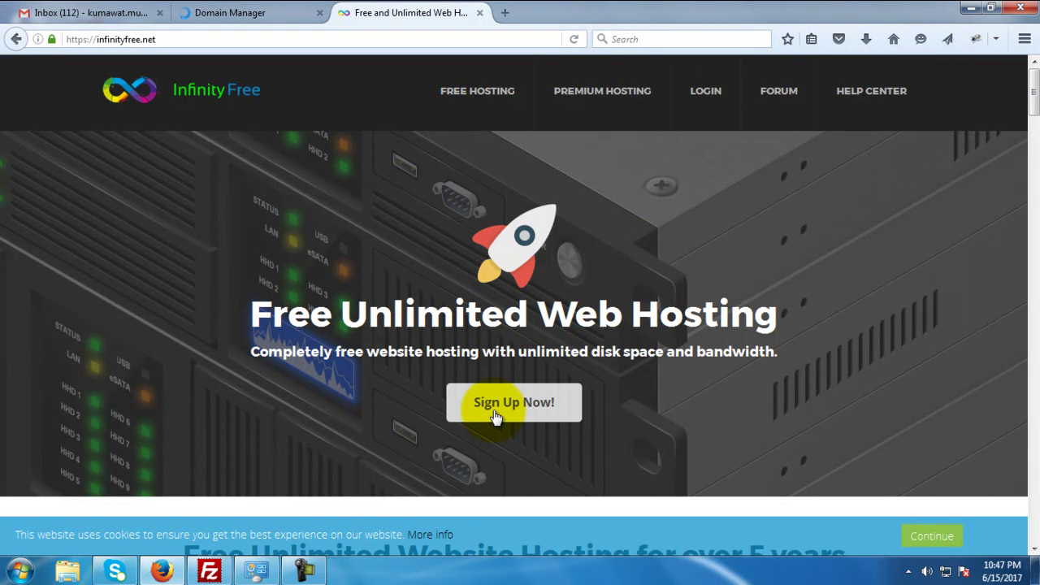
left_click(496, 416)
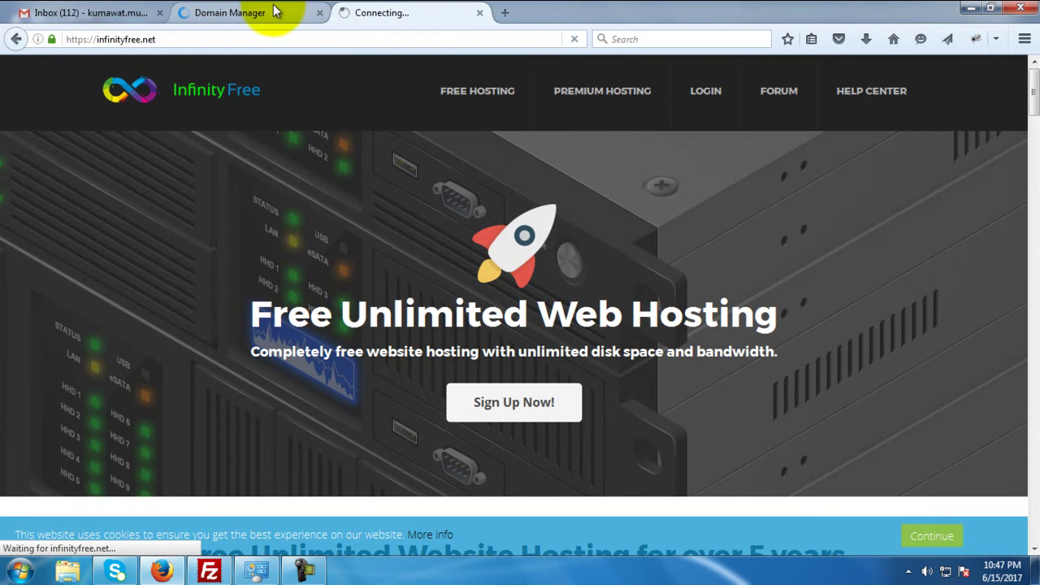
Check the GoDaddy Domain Manager page, return to the InfinityFree sign-up form and dismiss the Windows color scheme prompt.
left_click(246, 13)
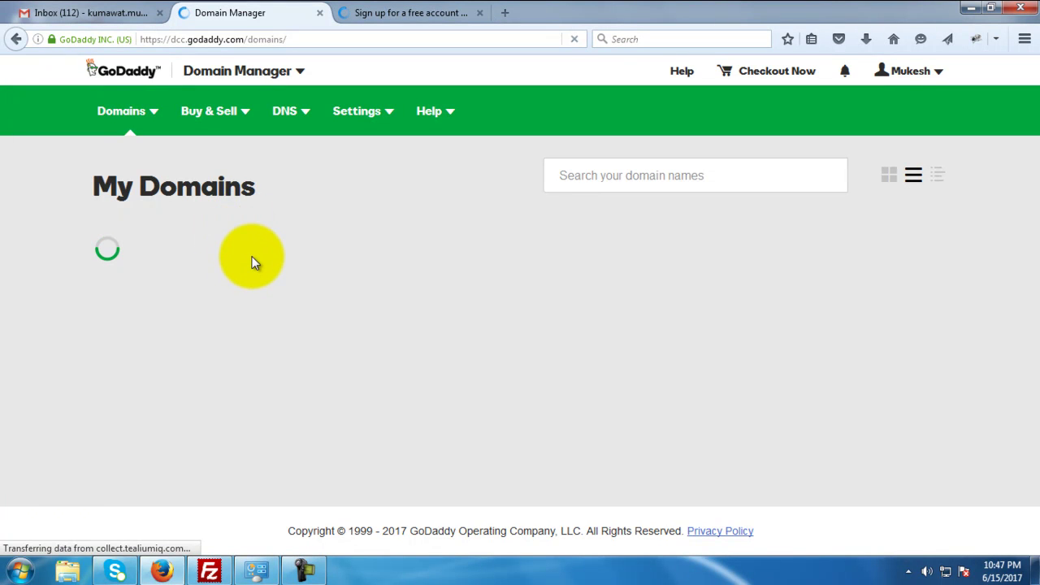
left_click(414, 14)
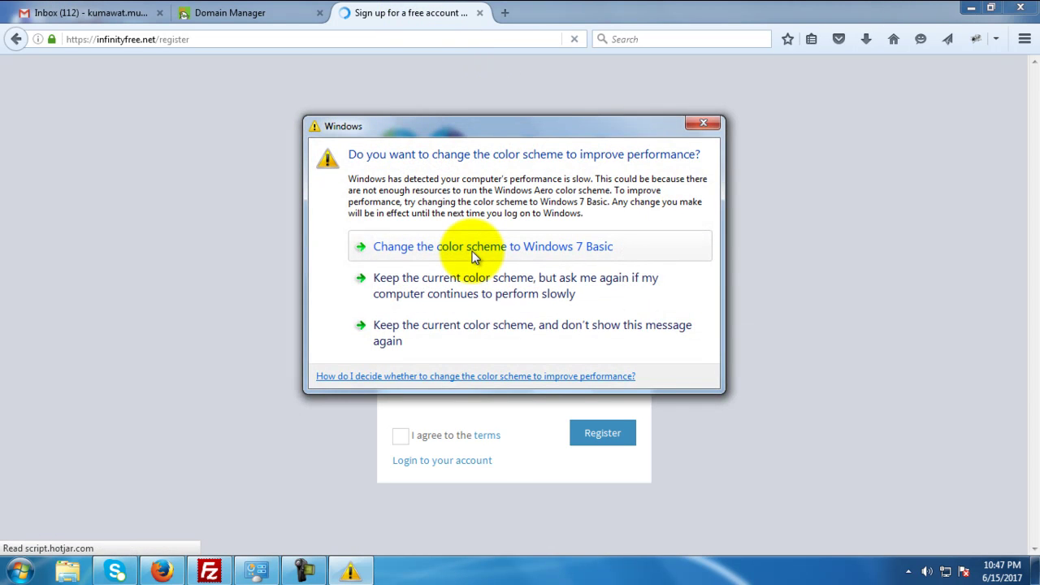
left_click(701, 123)
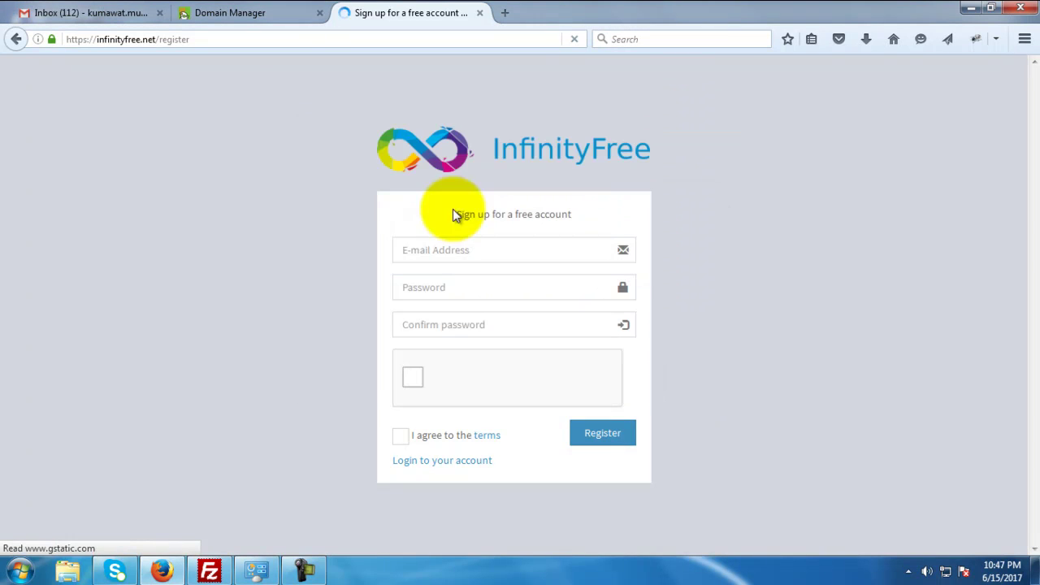
Fill in the e-mail address on the InfinityFree sign-up form, correcting the suggested entry.
left_click(496, 251)
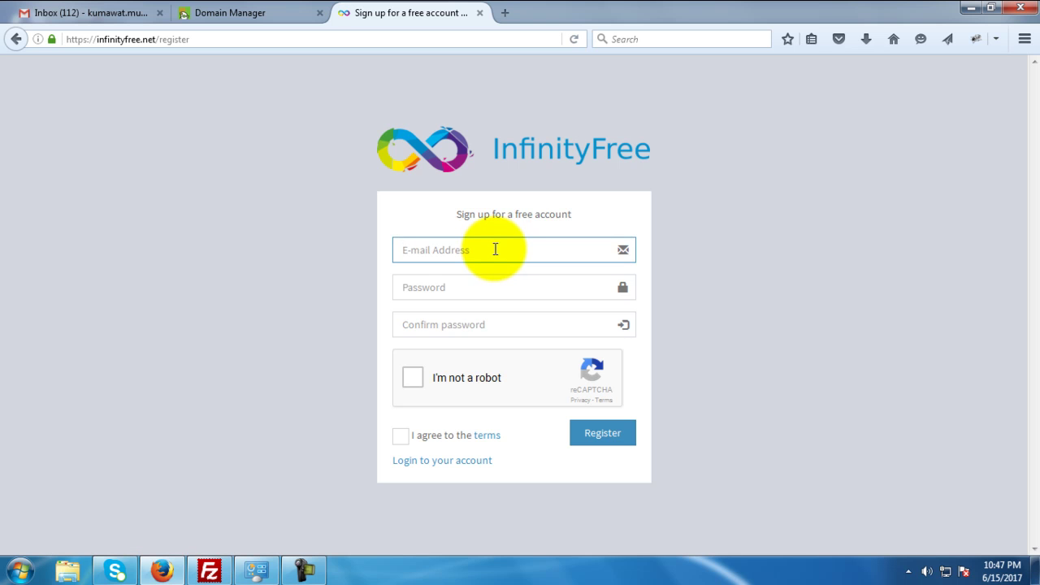
type("k")
key("Down")
key("Return")
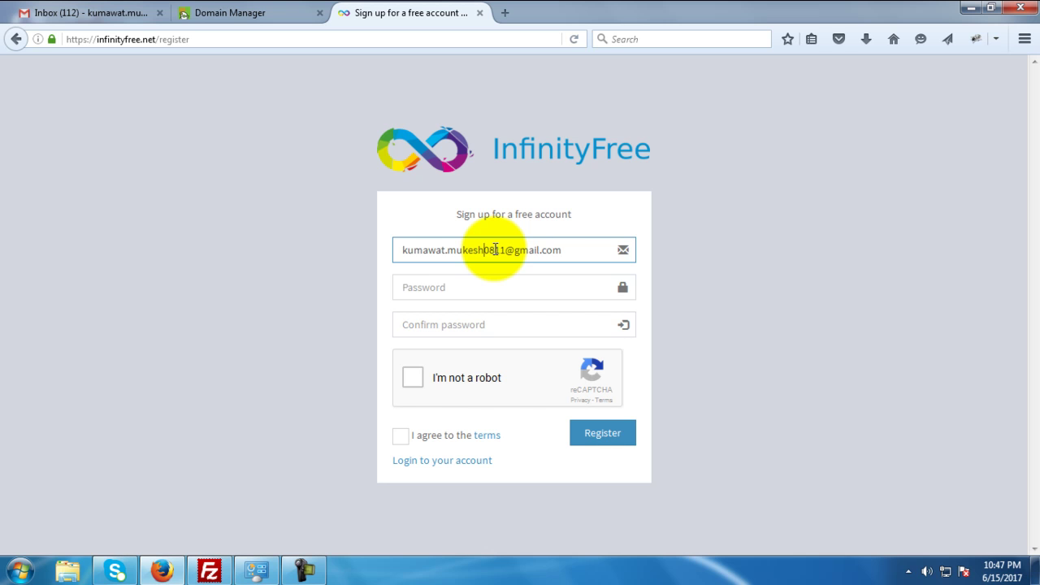
key("BackSpace")
Enter the new account password and repeat it in the confirmation field of the sign-up form.
left_click(470, 291)
type("••••••")
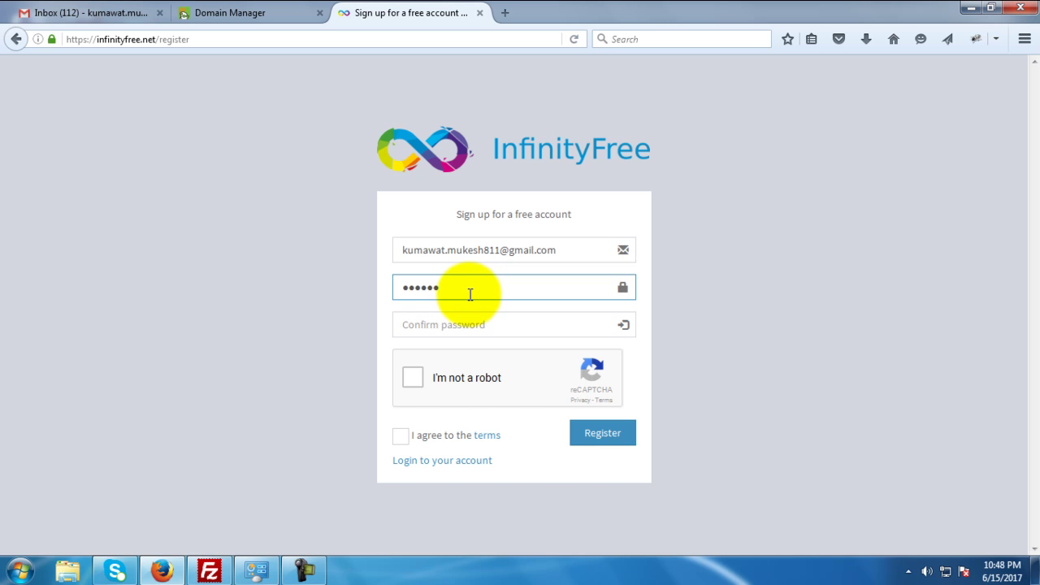
type("•")
left_click(471, 324)
type("••")
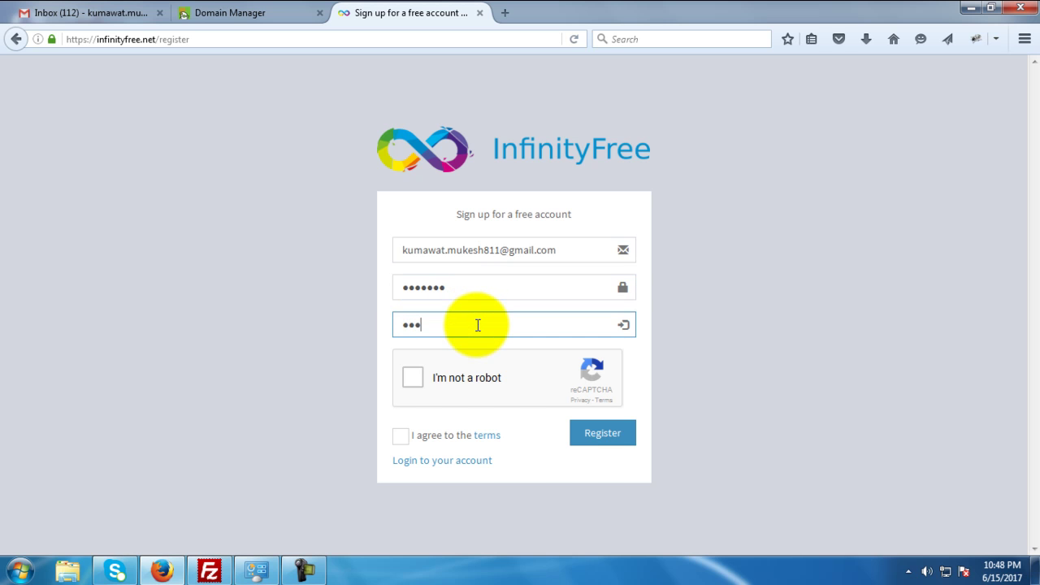
type("•••••")
Complete the robot check, agree to the terms and register the InfinityFree account without letting Firefox remember the login.
left_click(413, 378)
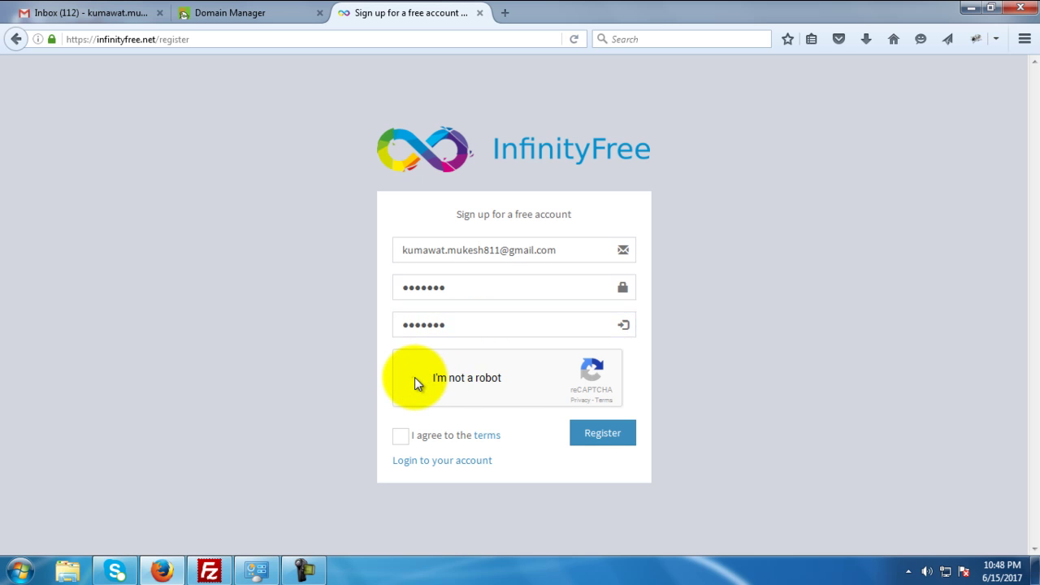
left_click(400, 438)
left_click(620, 443)
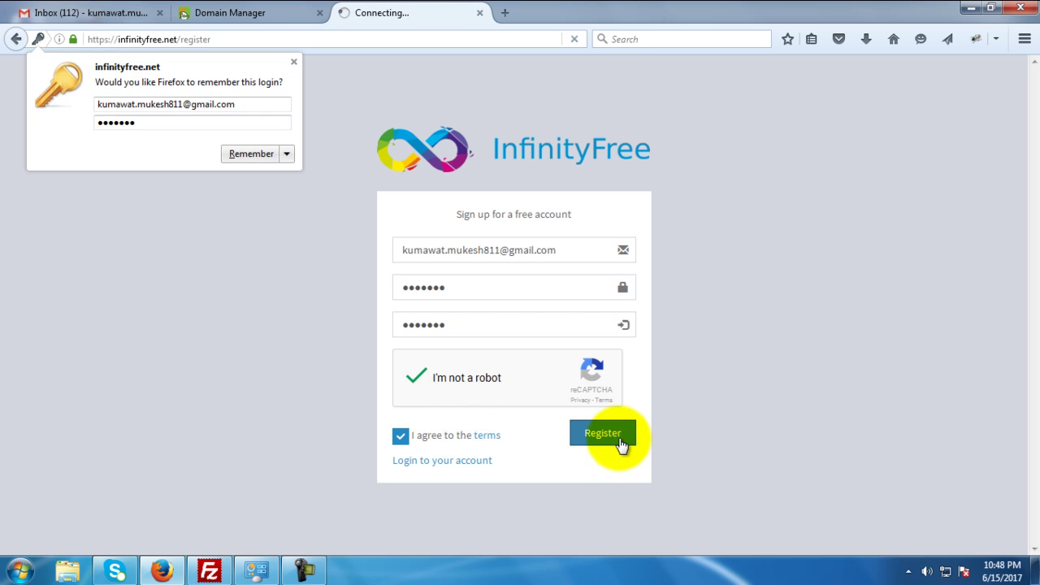
left_click(293, 62)
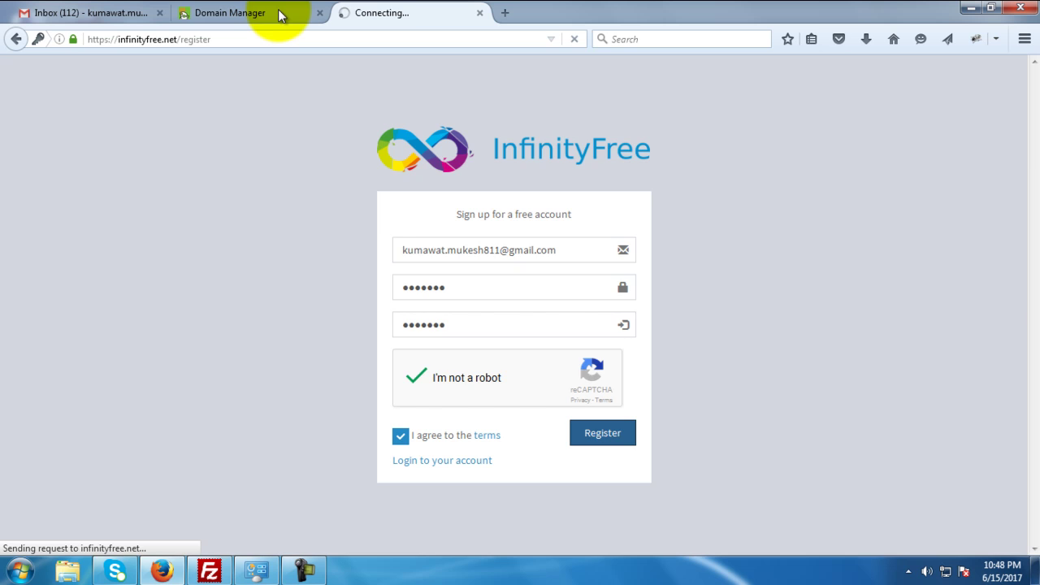
Switch to the GoDaddy Domain Manager and open DNS management for freewebstock.com, dismissing the Windows color scheme prompt.
left_click(278, 9)
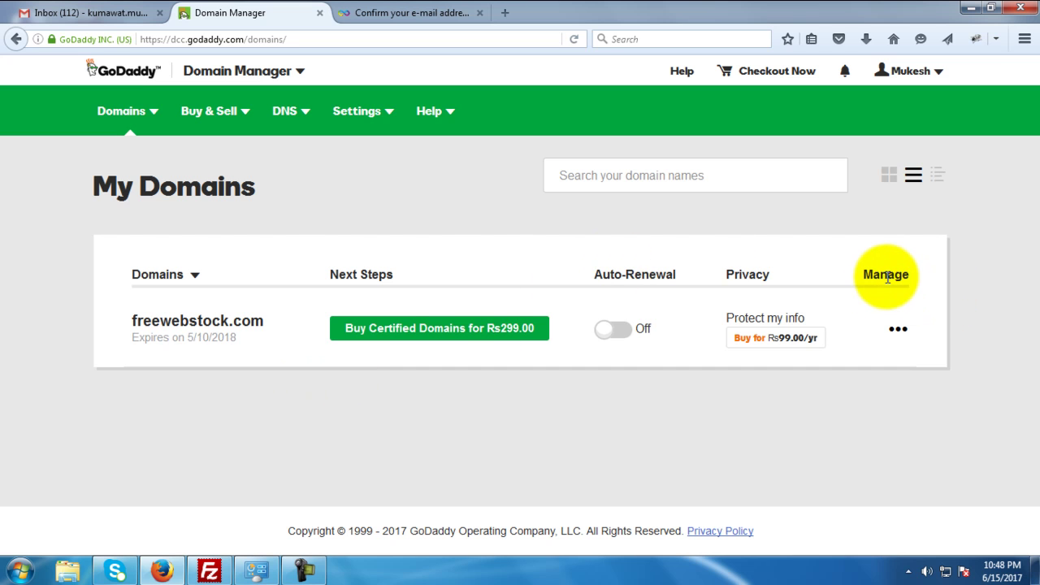
left_click(899, 333)
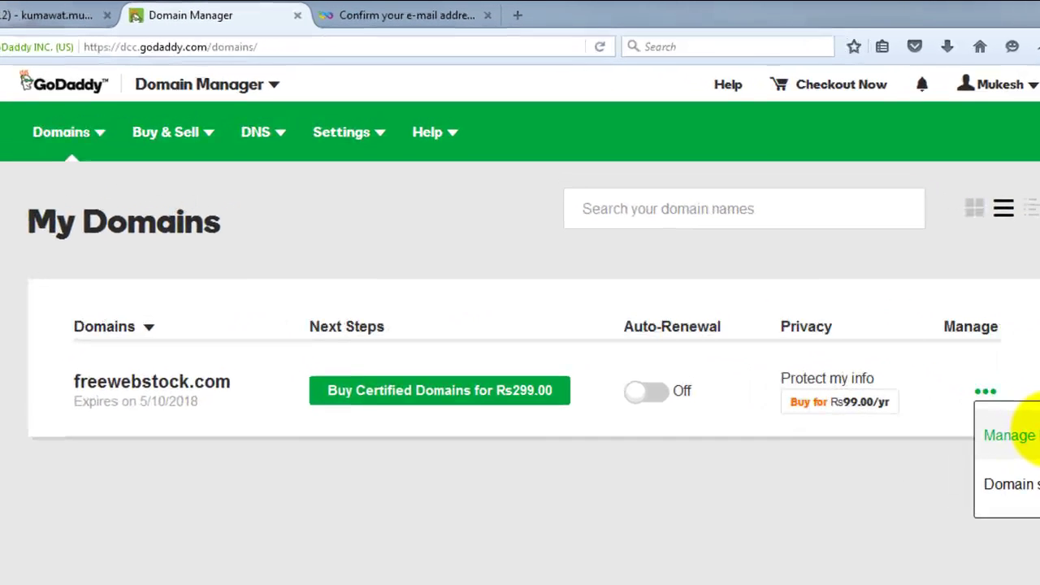
left_click(955, 368)
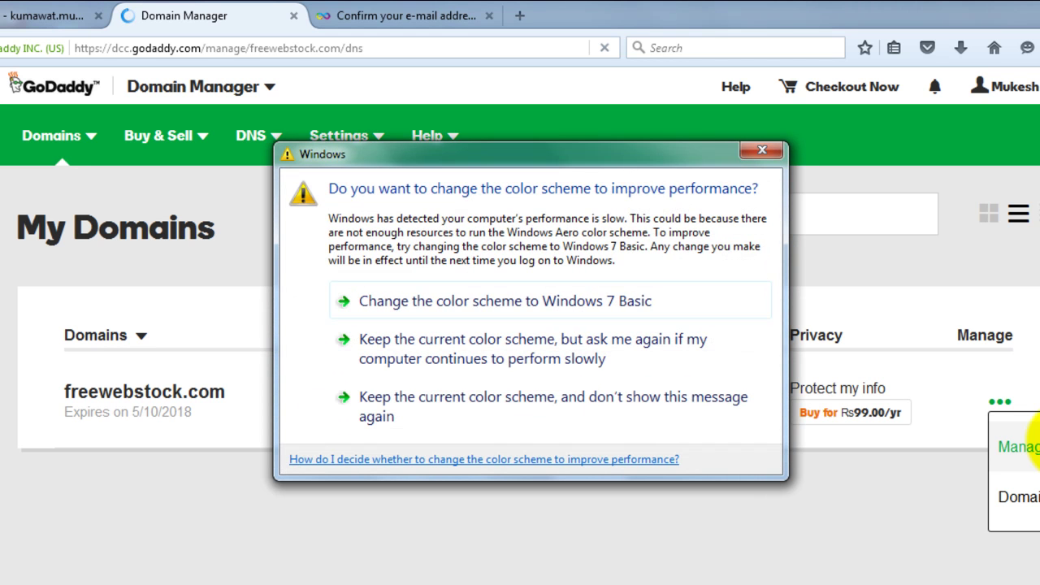
left_click(762, 151)
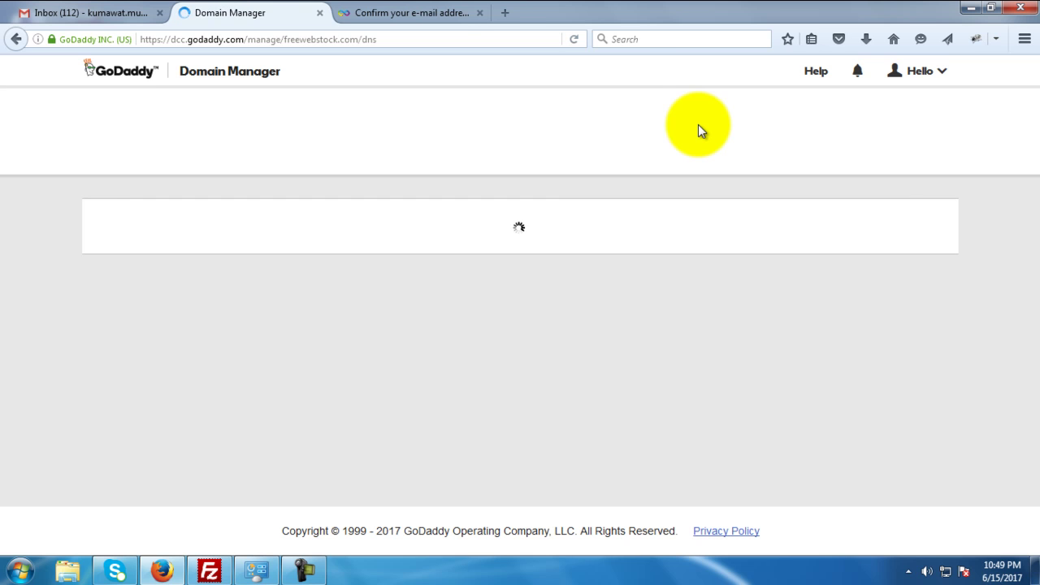
Check the InfinityFree e-mail confirmation page, switch to Gmail and refresh the inbox for the confirmation message.
left_click(404, 13)
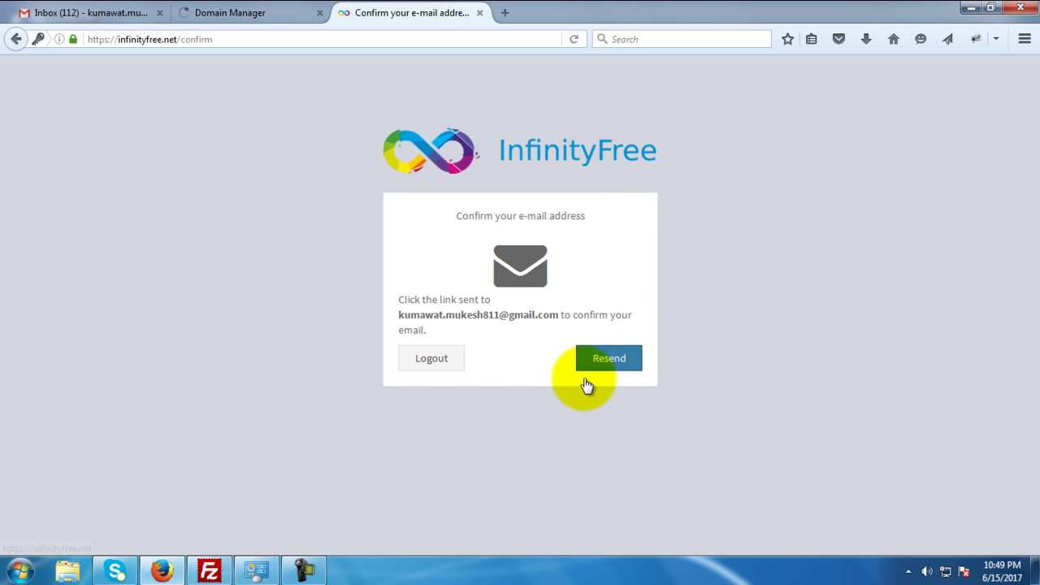
left_click(128, 20)
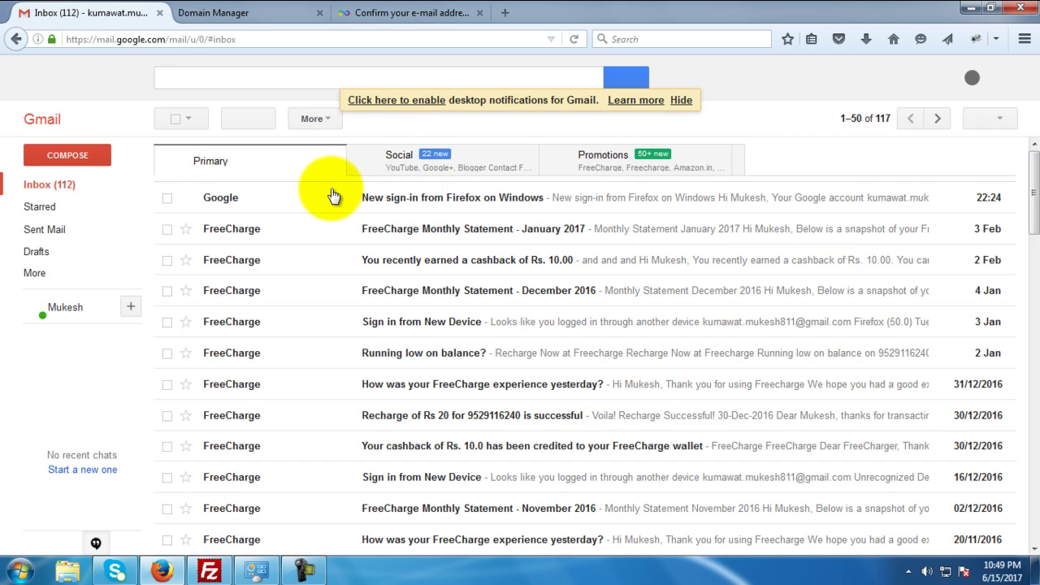
left_click(244, 119)
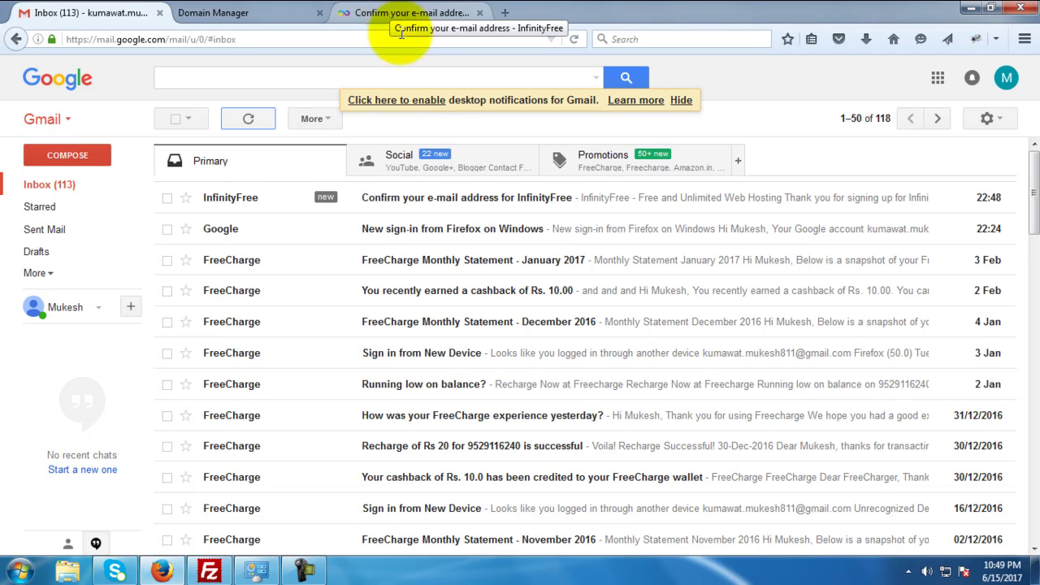
Open the InfinityFree confirmation message in the inbox and confirm the account's e-mail address.
left_click(385, 203)
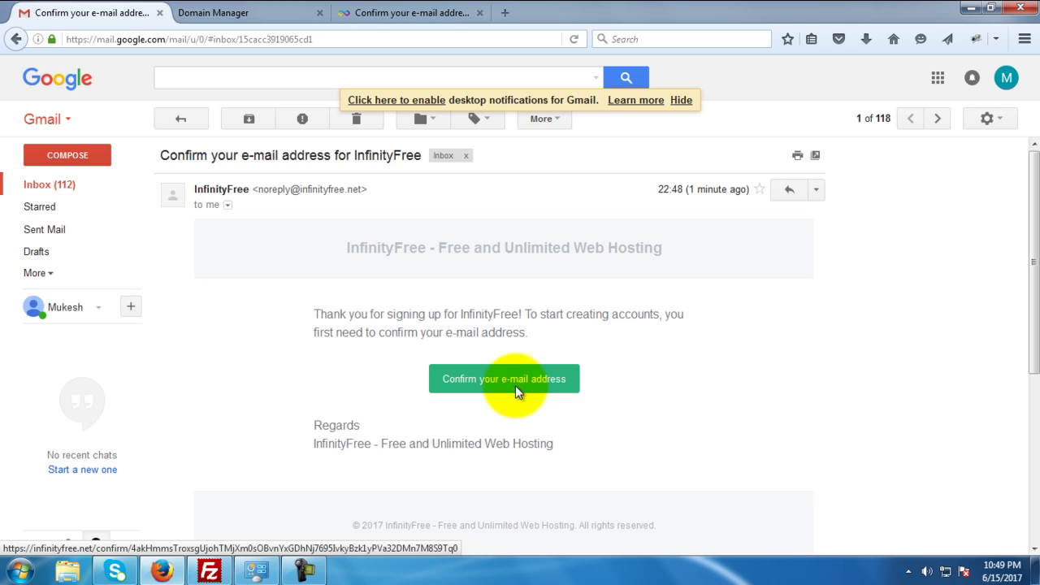
left_click(515, 385)
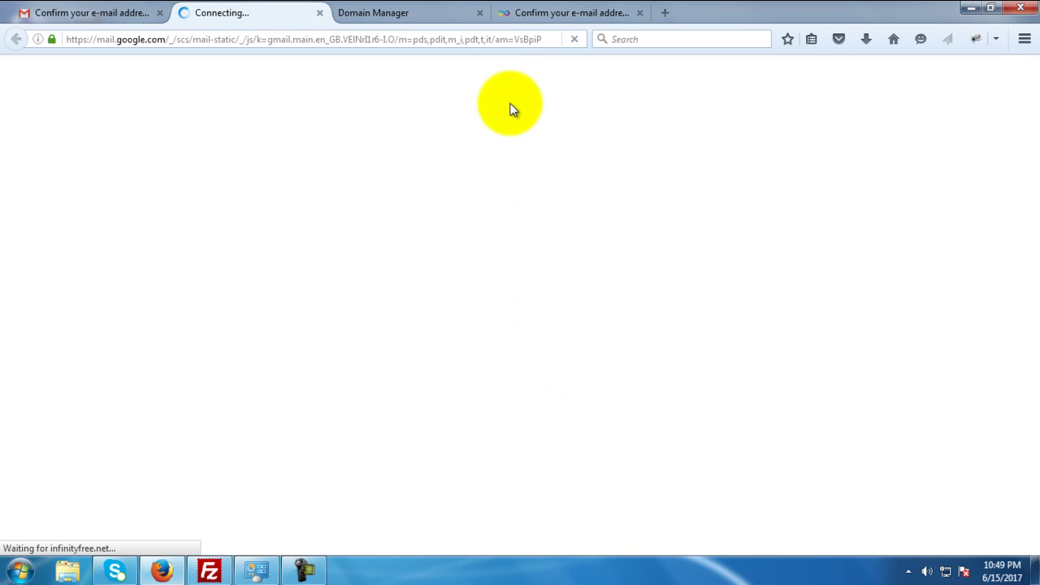
Switch to the GoDaddy Domain Manager and open the custom nameservers of freewebstock.com for editing.
left_click(391, 17)
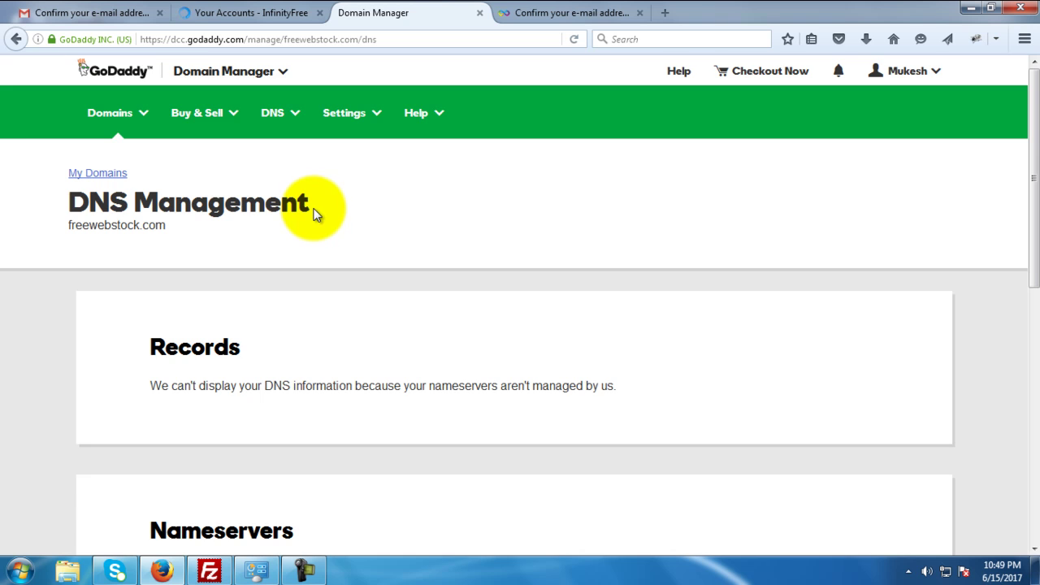
scroll(317, 217, "down", 2)
scroll(317, 217, "down", 2)
scroll(244, 260, "down", 4)
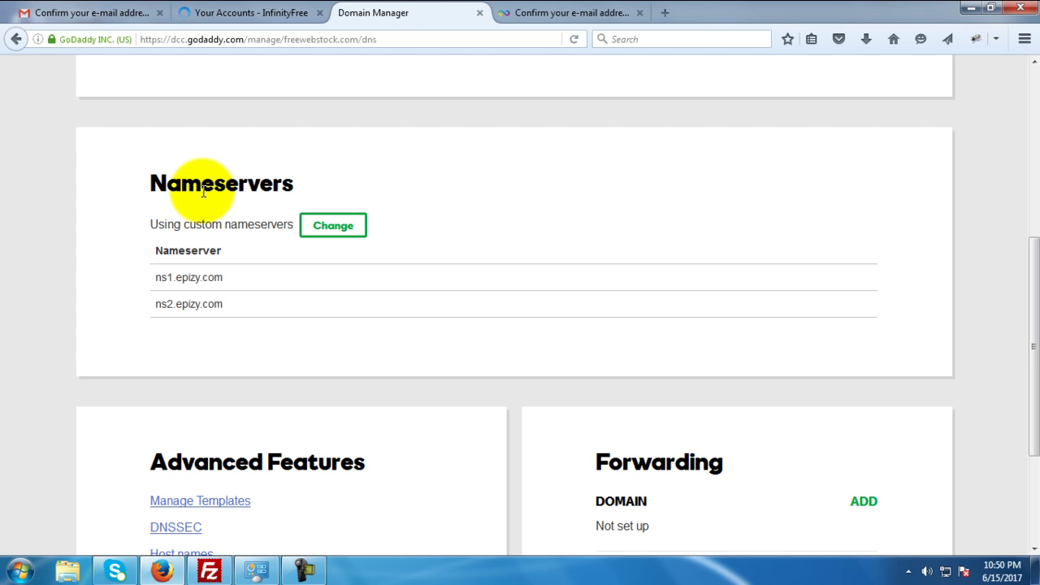
left_click(344, 230)
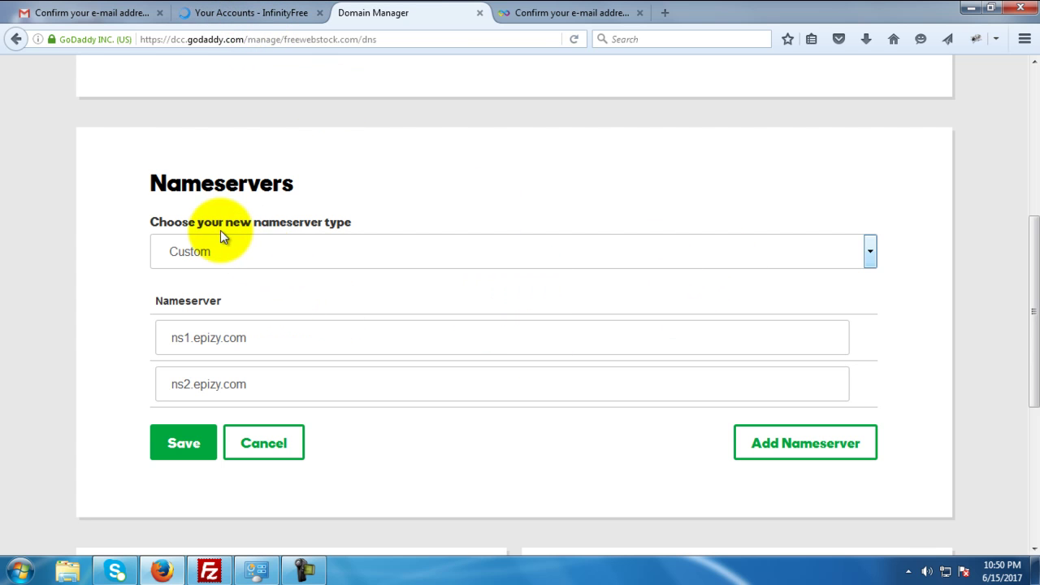
left_click(360, 249)
left_click(317, 255)
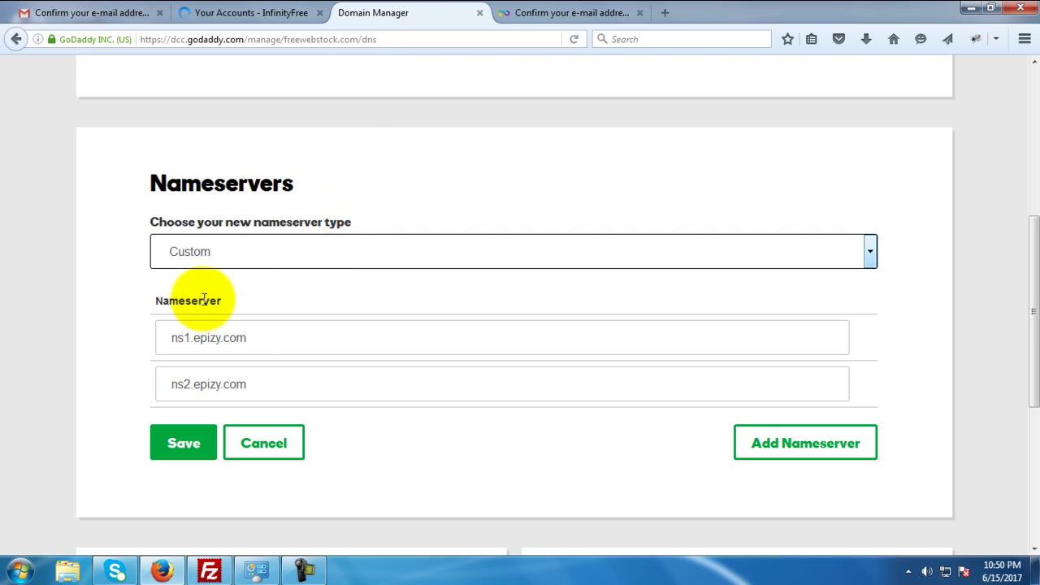
key("Tab")
key("Tab")
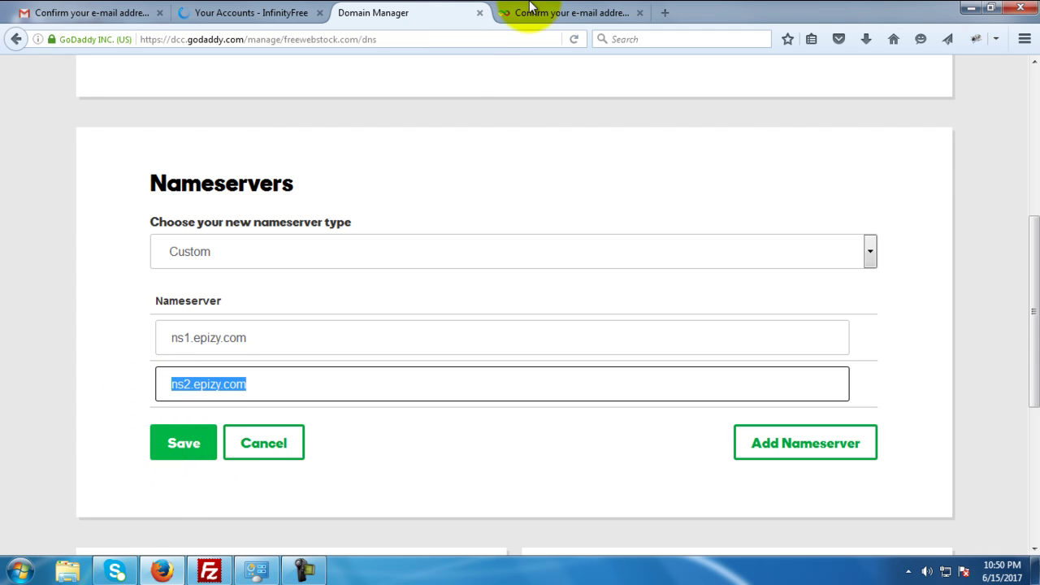
Return to the InfinityFree accounts page, dismiss the Windows color scheme prompt and start creating a hosting account.
left_click(259, 15)
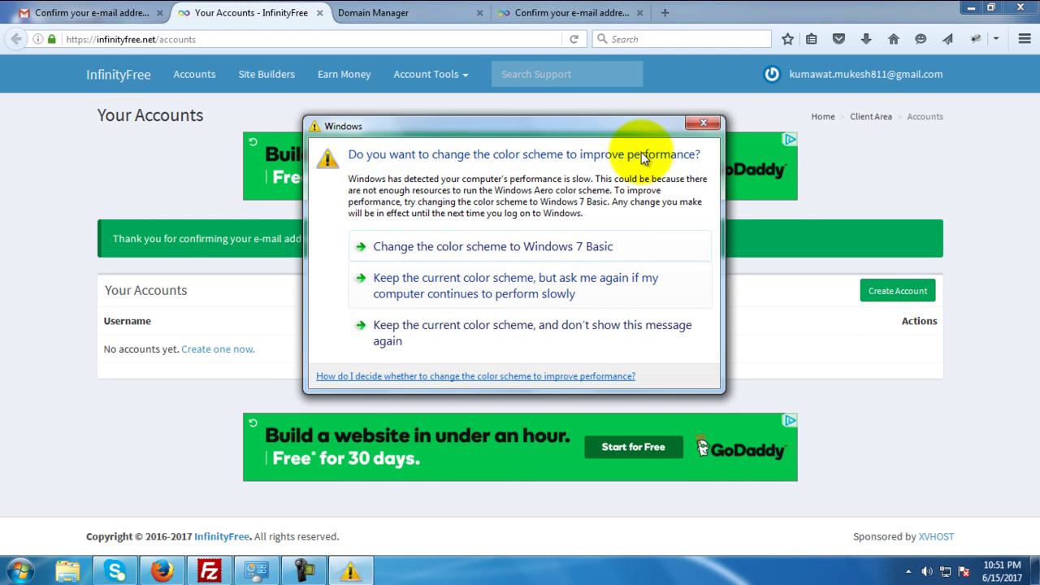
left_click(701, 122)
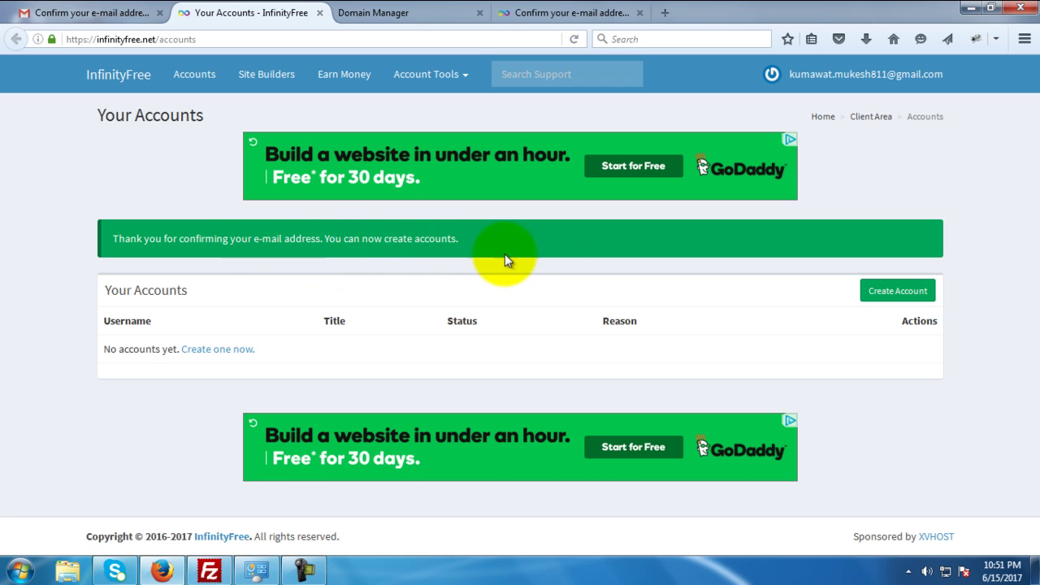
left_click(897, 291)
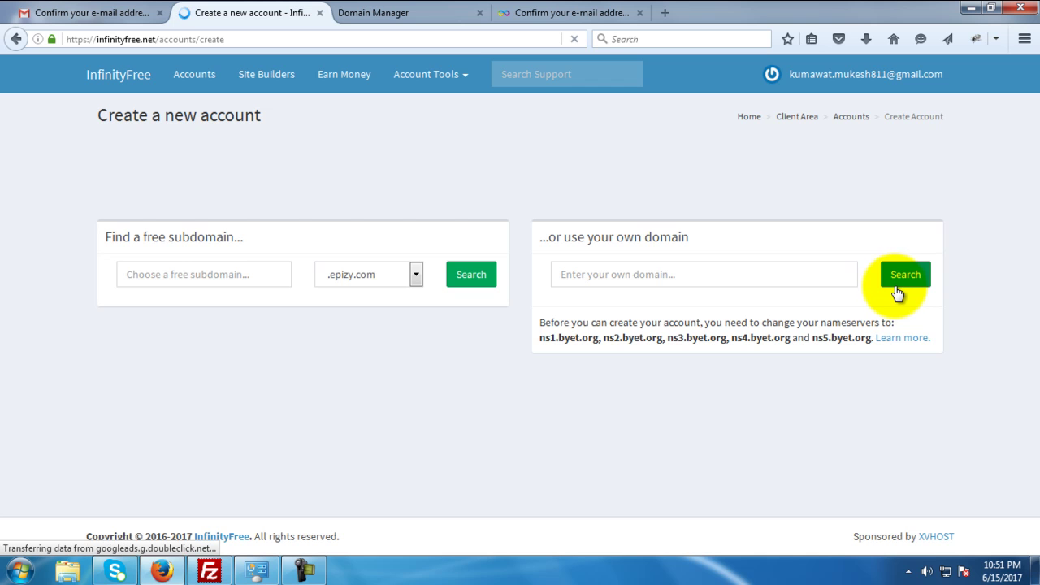
Search for the free subdomain abcy under .epizy.com, try the robot check and dismiss the connection alert.
left_click(662, 273)
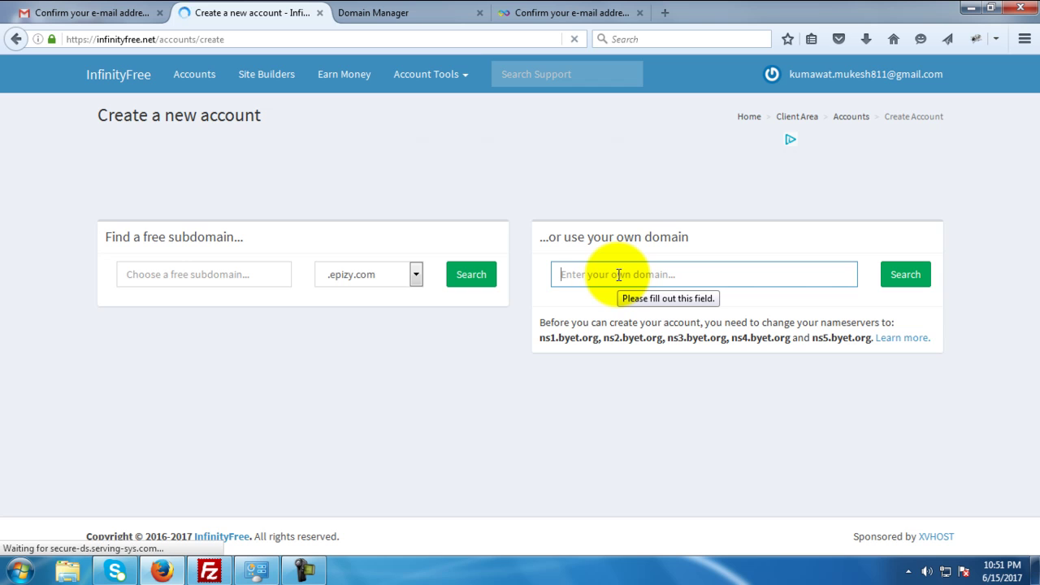
left_click(223, 274)
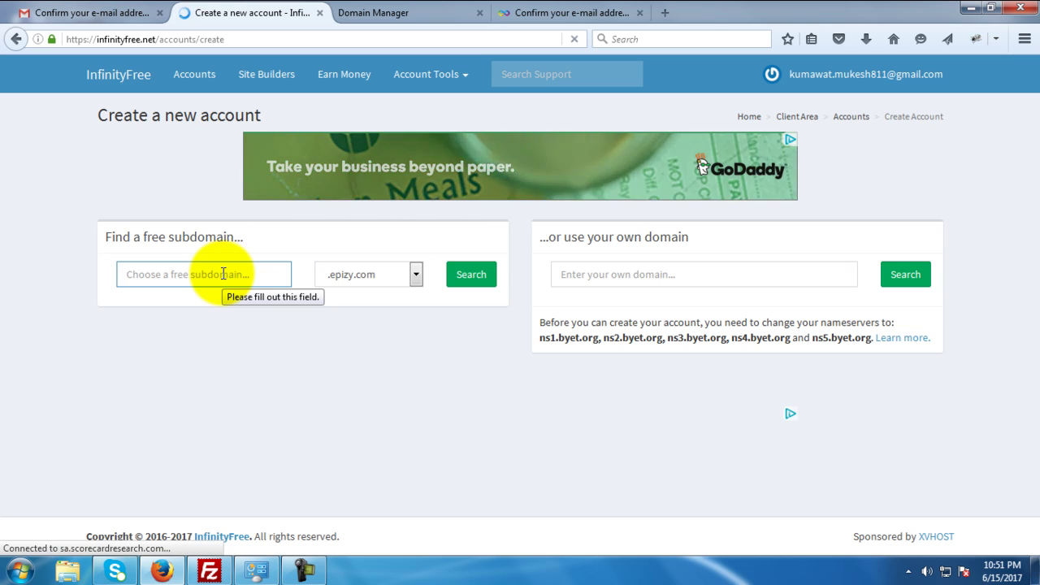
type("a")
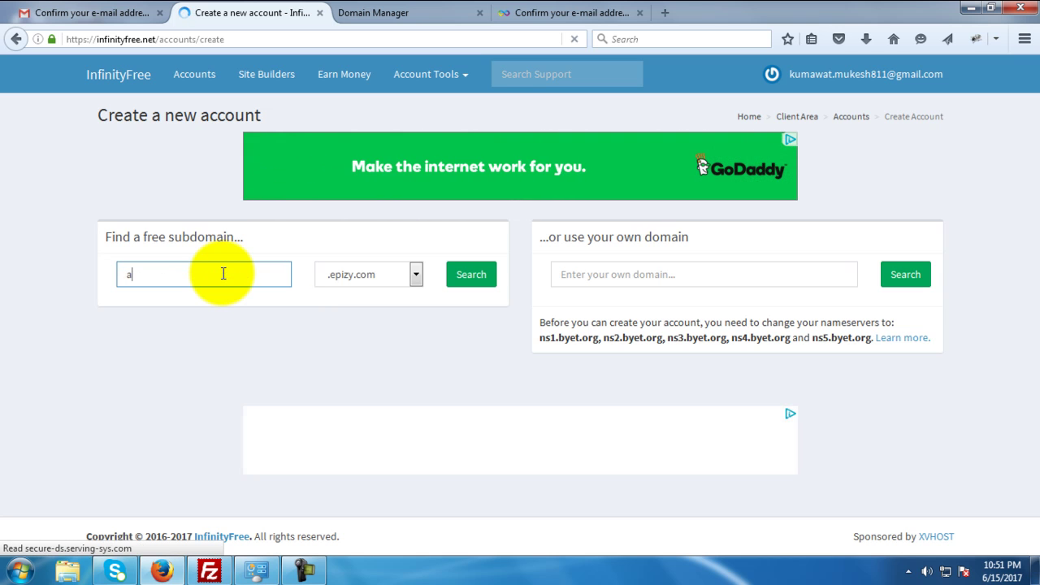
type("bcy")
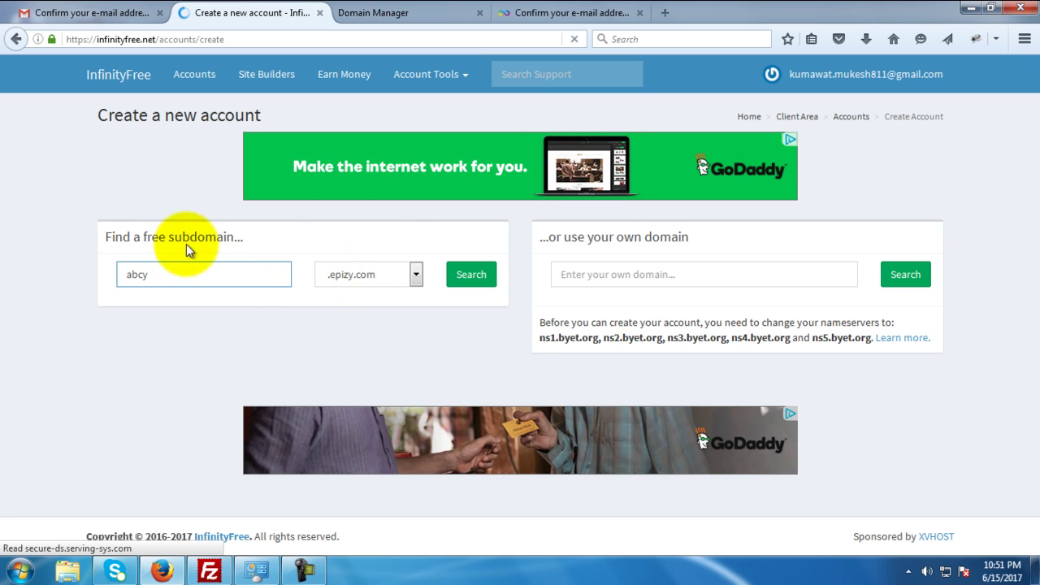
left_click(474, 275)
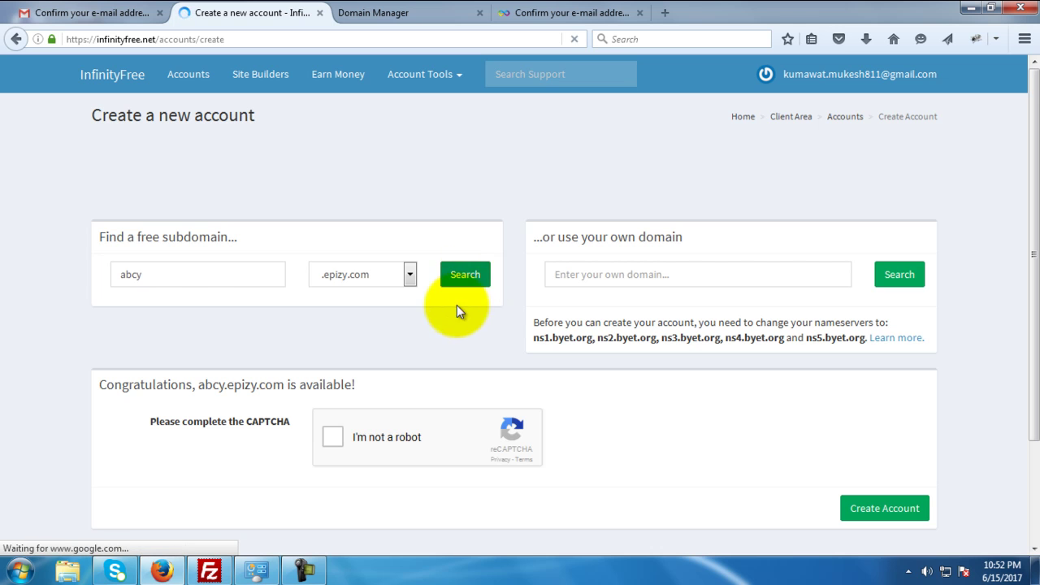
left_click(335, 439)
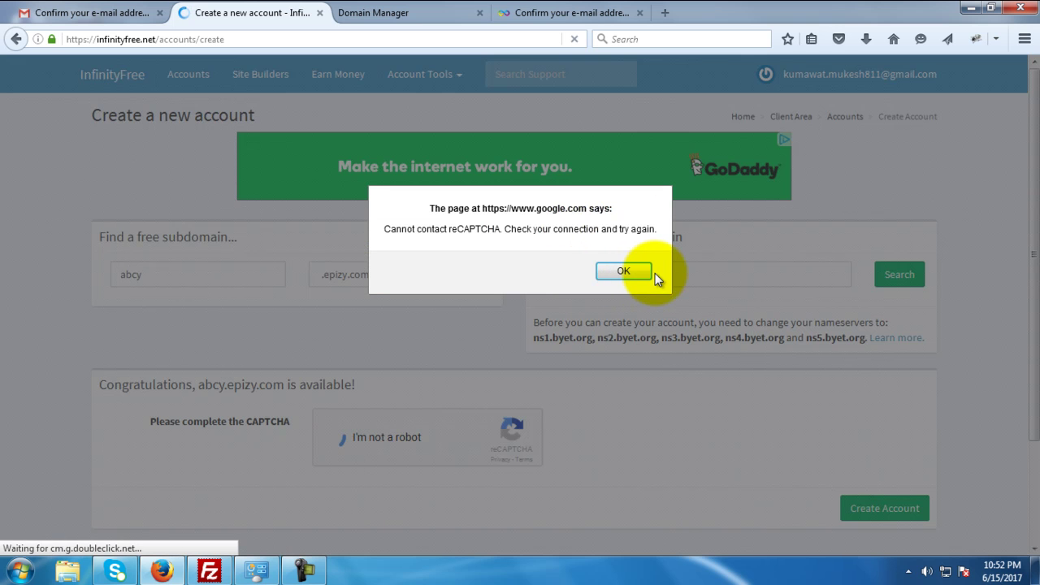
left_click(647, 274)
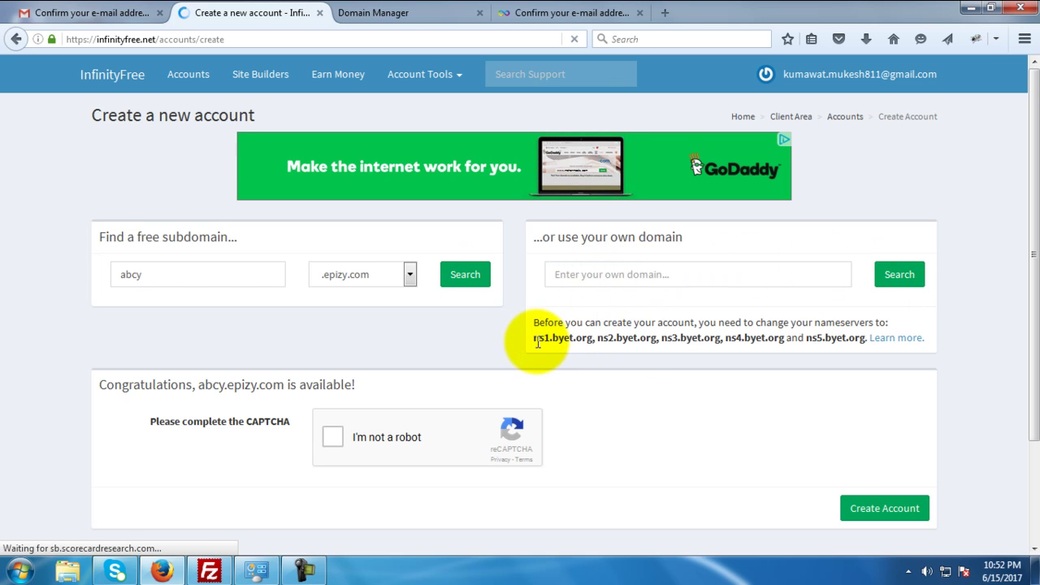
Compare the nameservers InfinityFree requires for an own domain with those entered in the GoDaddy nameserver settings.
left_click_drag(534, 339, 574, 341)
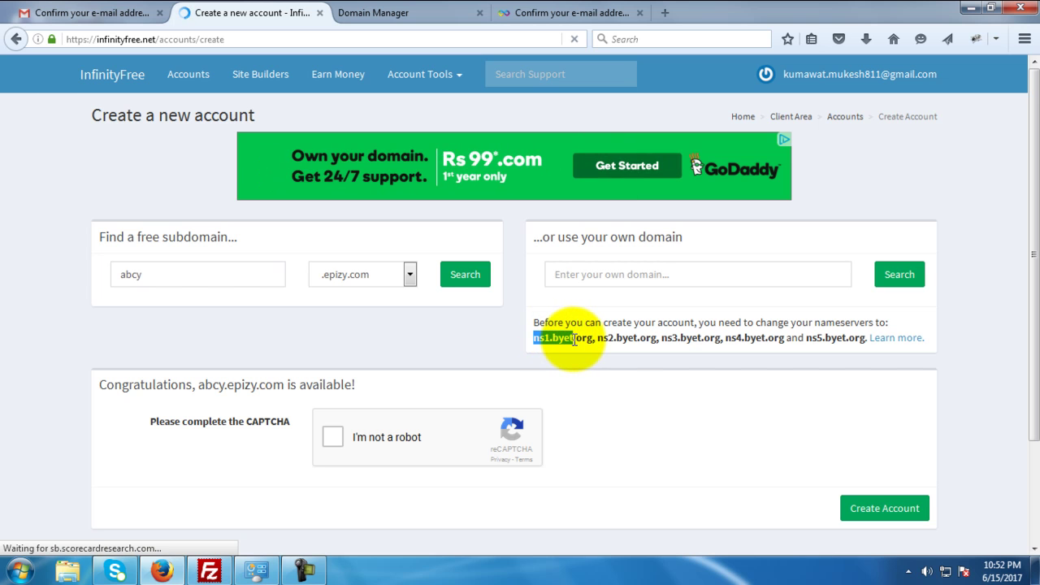
left_click_drag(588, 342, 594, 342)
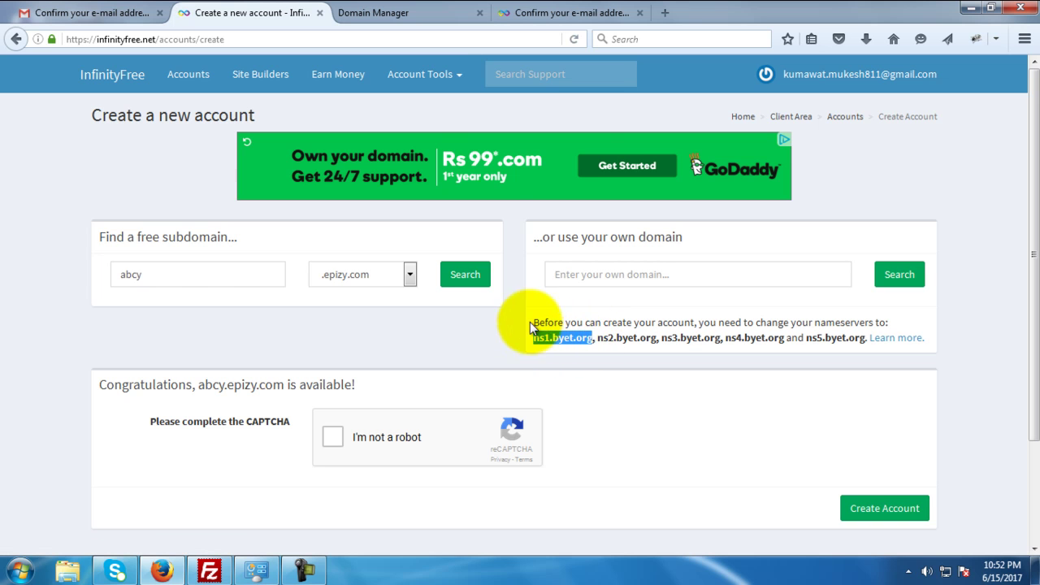
left_click(525, 10)
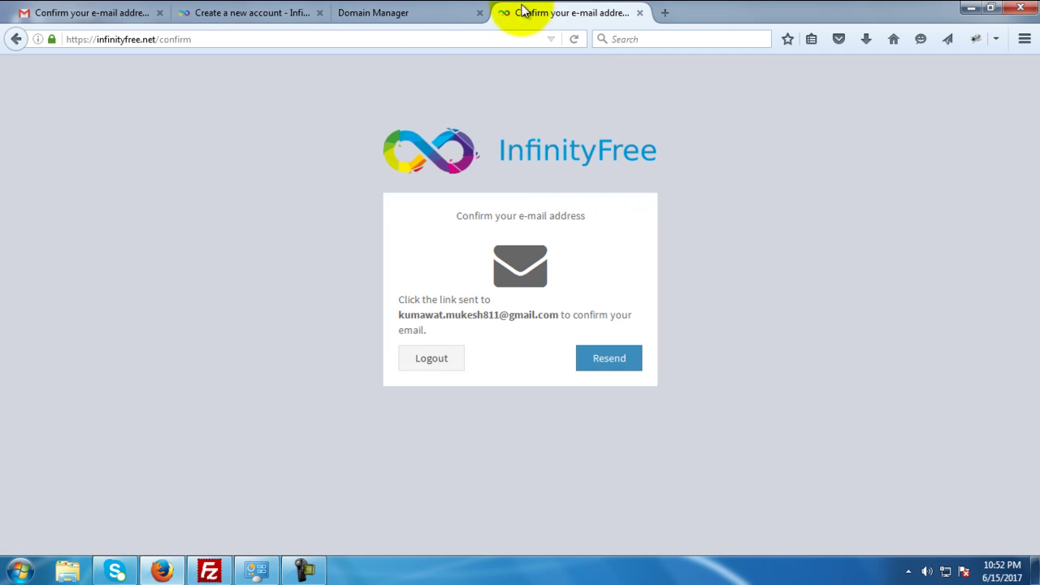
left_click(445, 10)
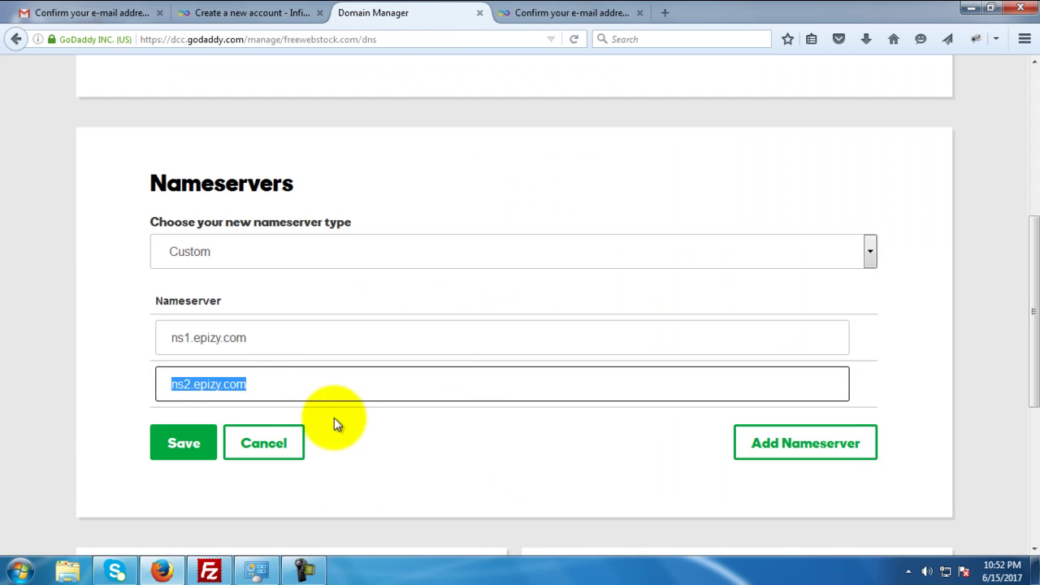
left_click_drag(177, 339, 220, 388)
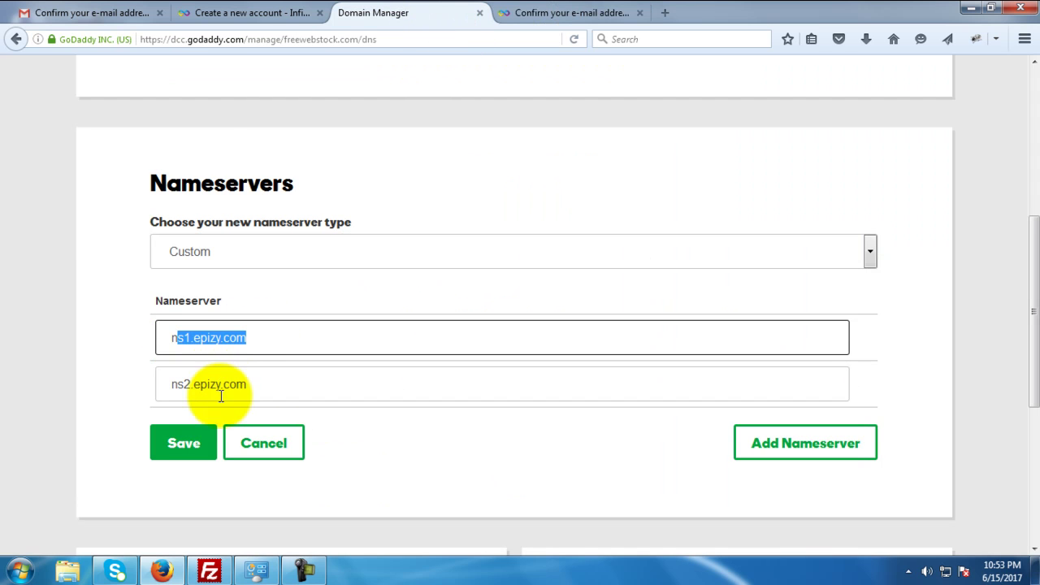
left_click(259, 16)
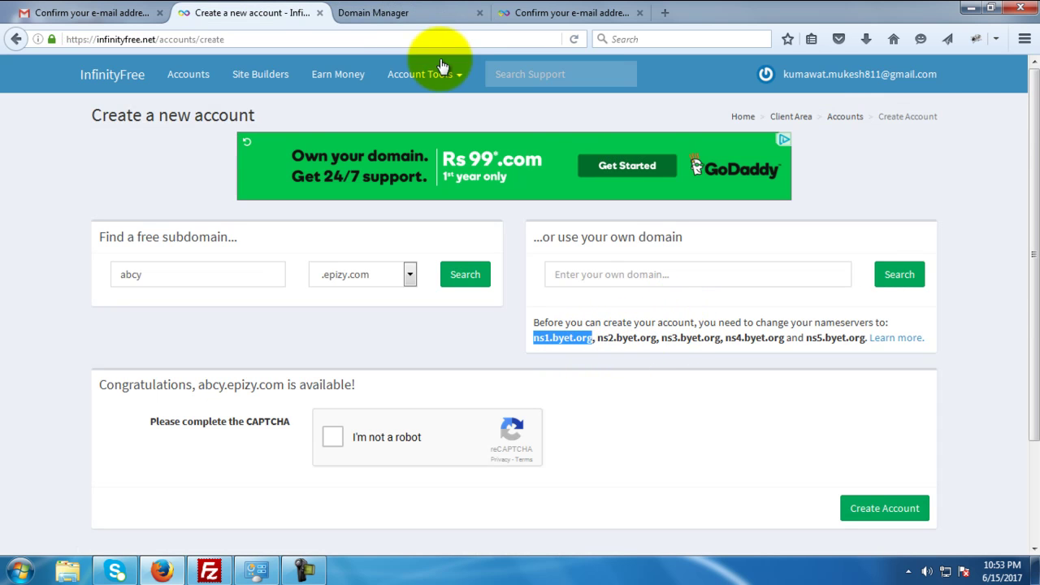
left_click(395, 12)
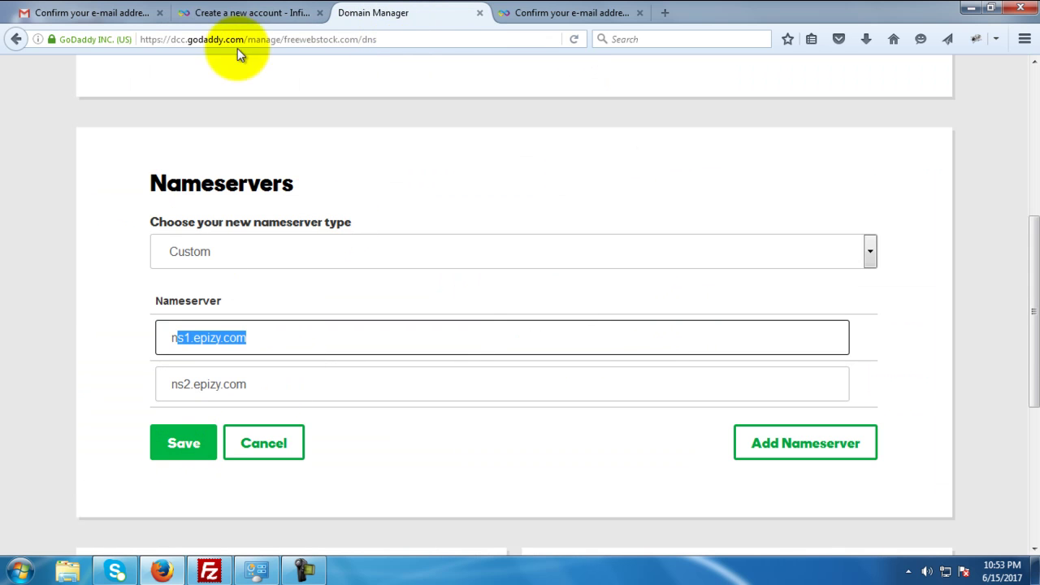
left_click(305, 20)
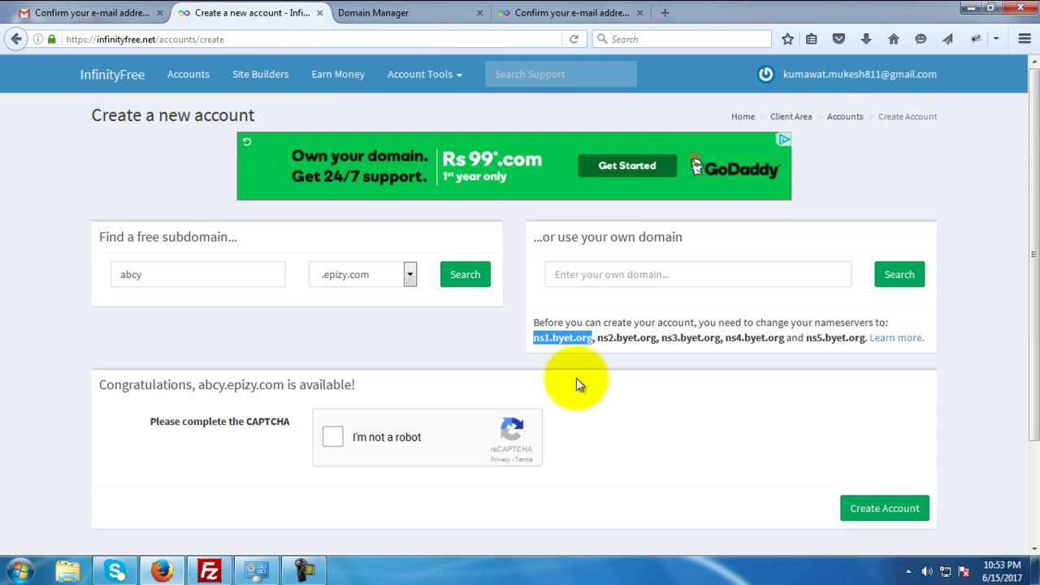
Complete the robot check and create the hosting account for abcy.epizy.com.
left_click(334, 438)
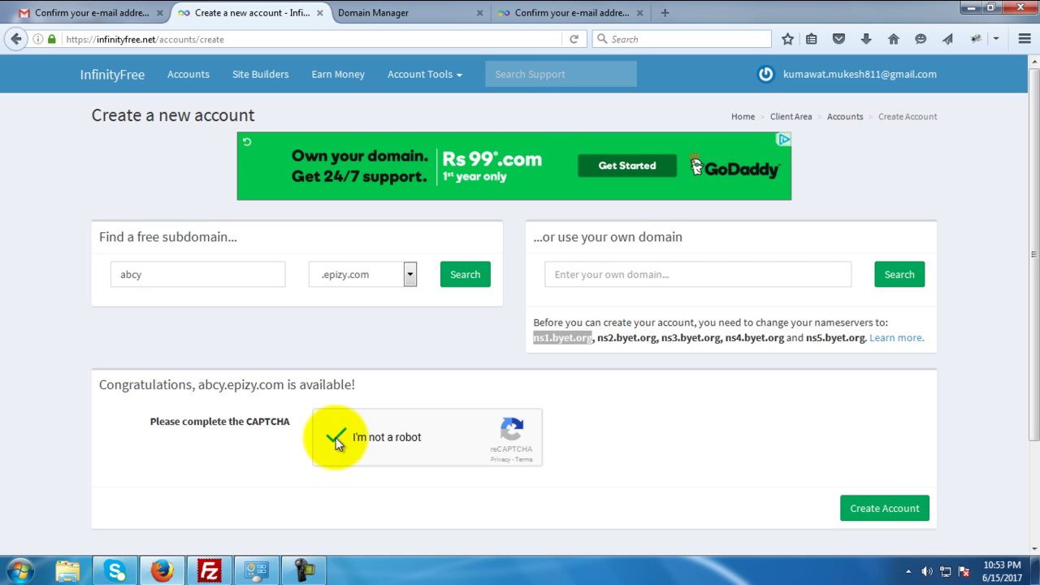
left_click(886, 512)
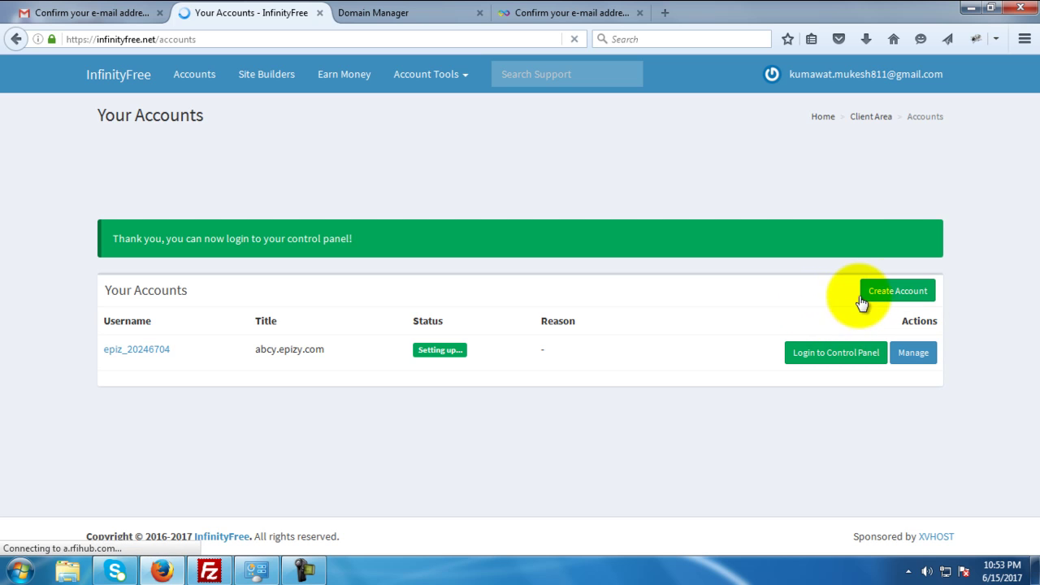
Open the management page of the abcy.epizy.com account and examine its username and FTP hostname.
left_click(916, 357)
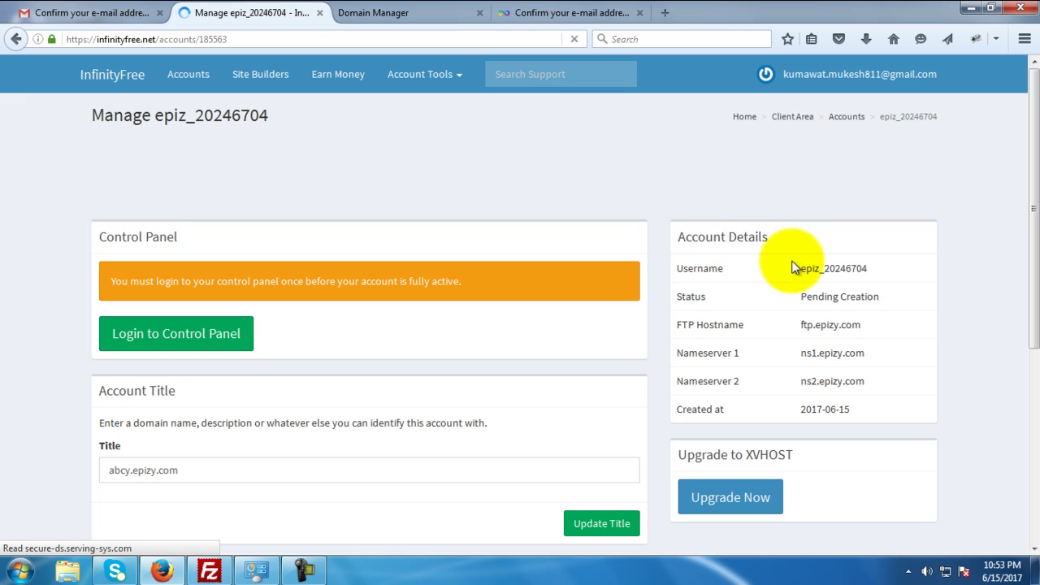
left_click_drag(823, 268, 856, 271)
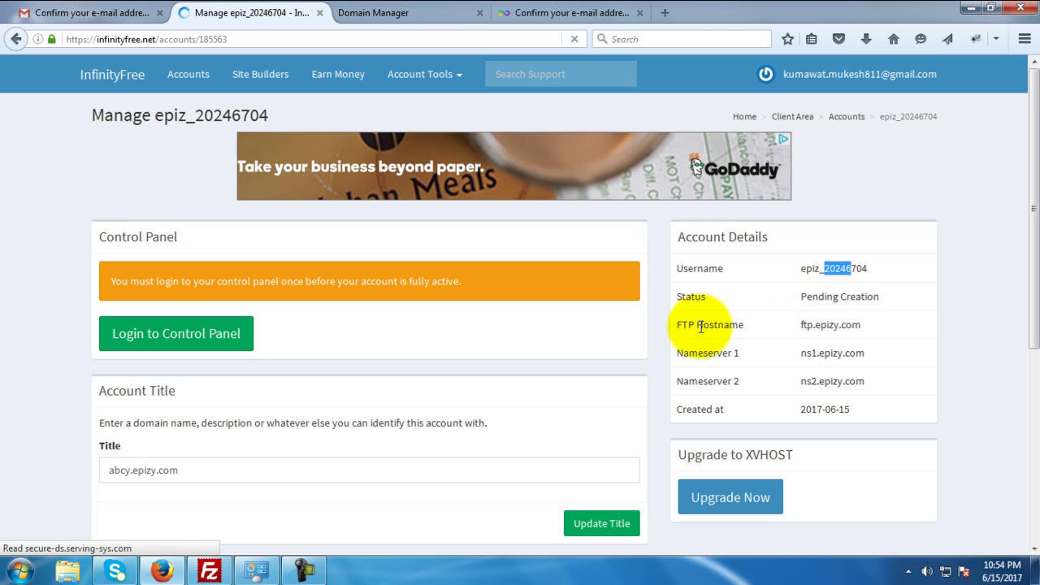
left_click_drag(799, 324, 873, 325)
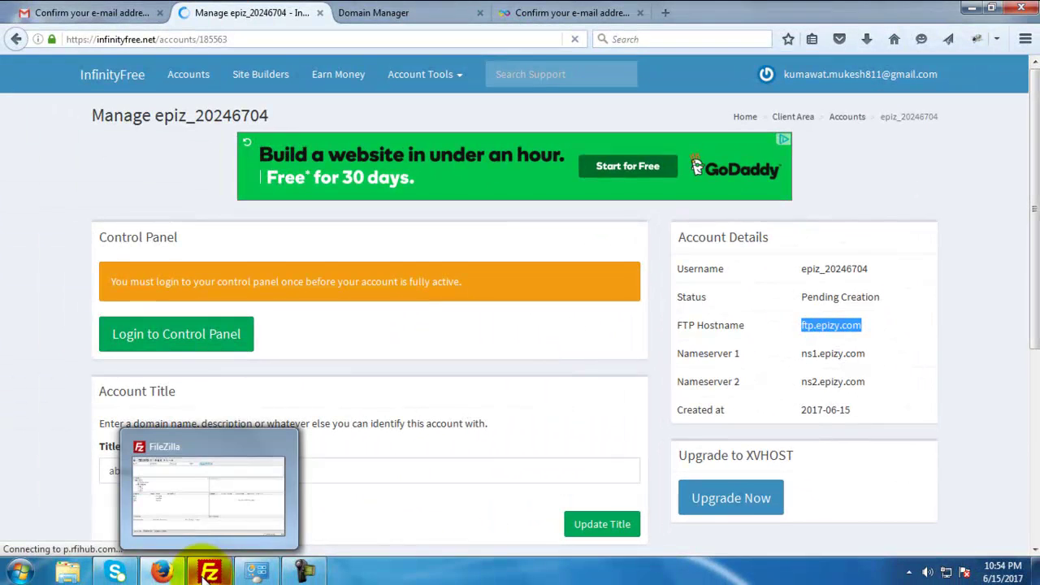
Check FileZilla's connection fields against the username, FTP hostname and password sections of the InfinityFree account page.
left_click(207, 571)
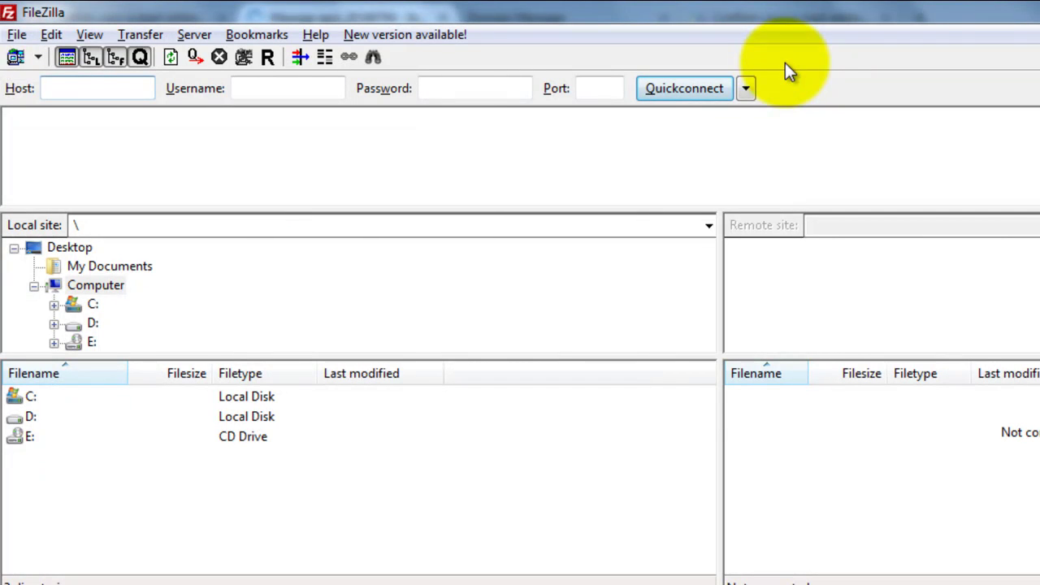
mouse_move(28, 90)
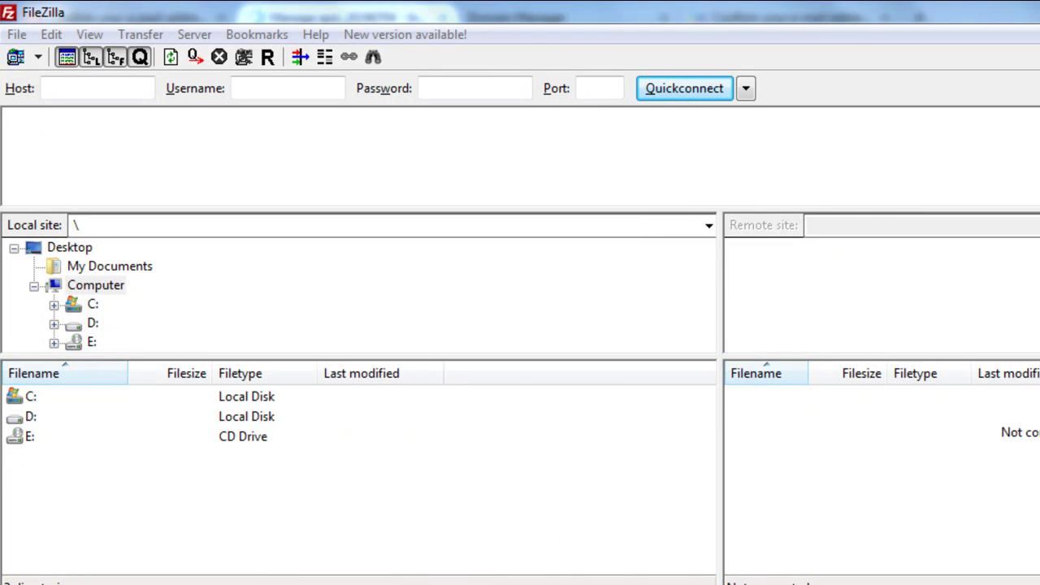
left_click(470, 584)
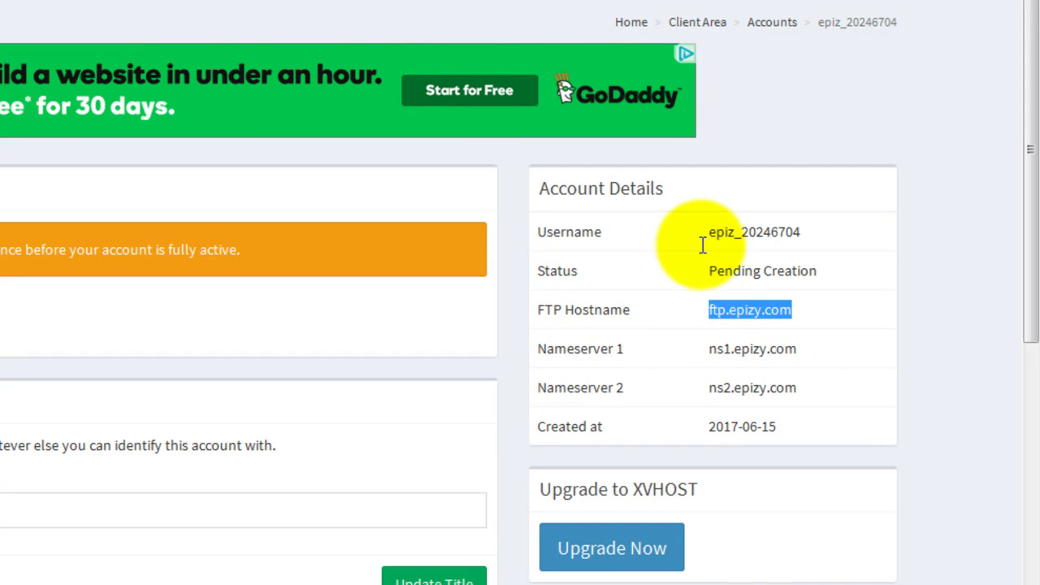
left_click_drag(741, 233, 754, 235)
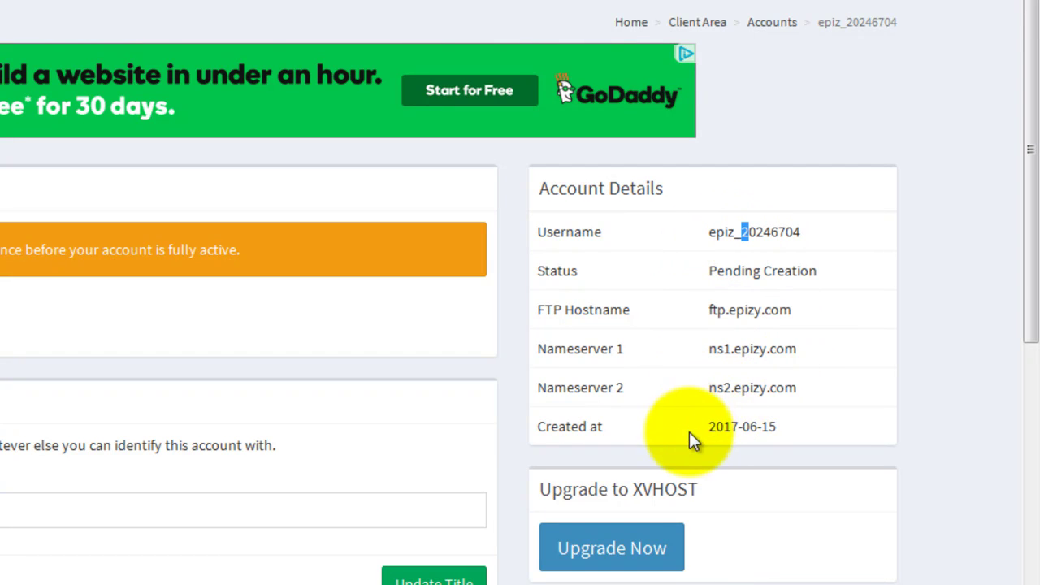
scroll(722, 414, "down", 1)
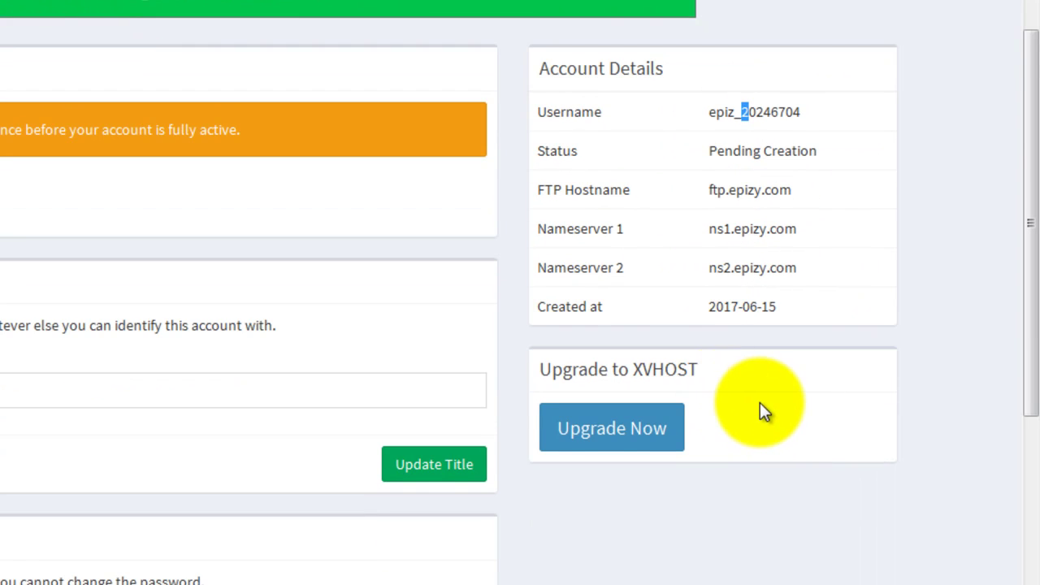
scroll(759, 411, "down", 3)
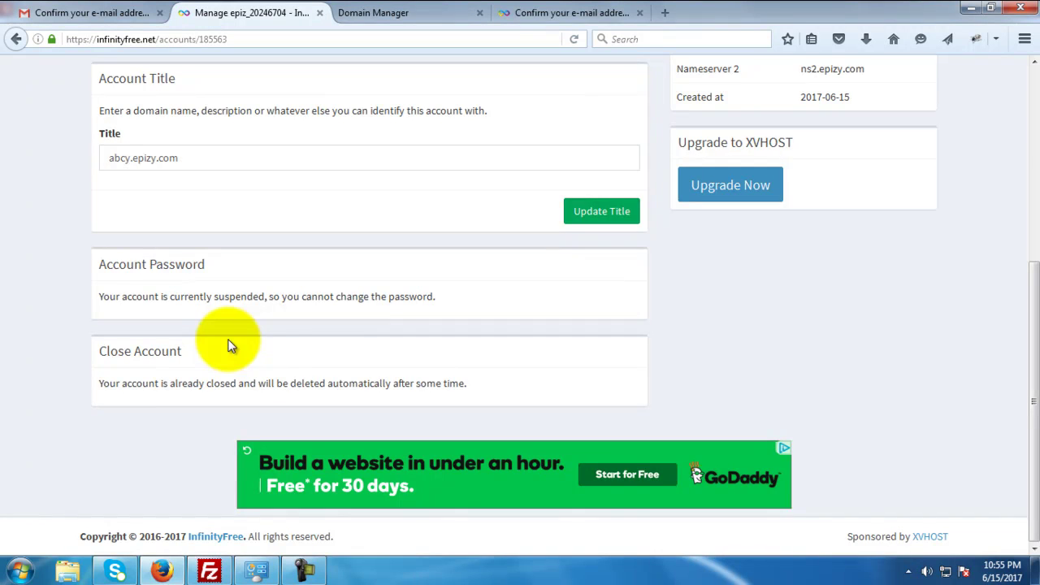
scroll(905, 388, "up", 5)
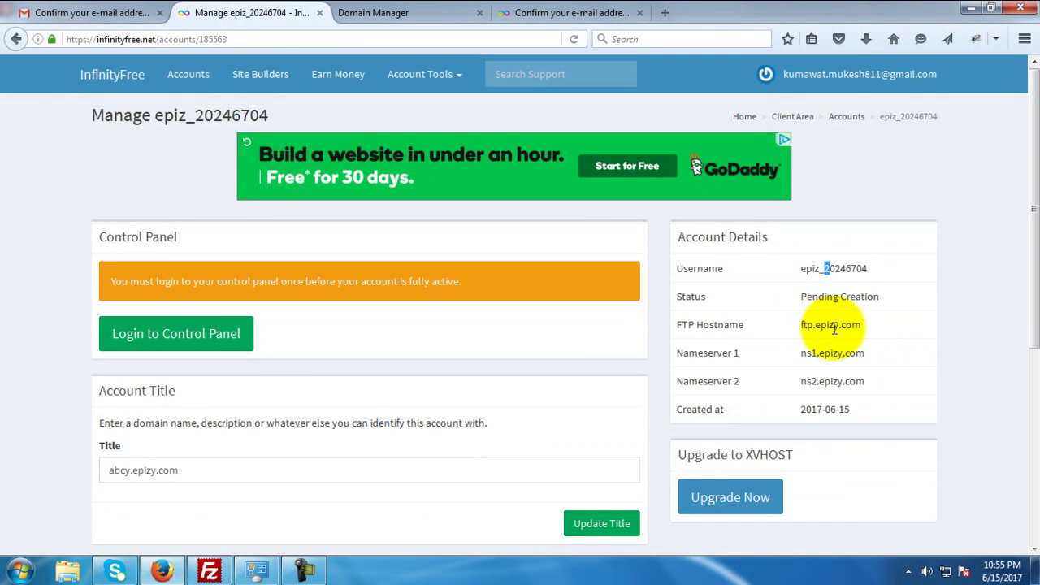
Switch to FileZilla, examine its host, username, password and port fields, and return to the InfinityFree account page in Firefox.
left_click(209, 572)
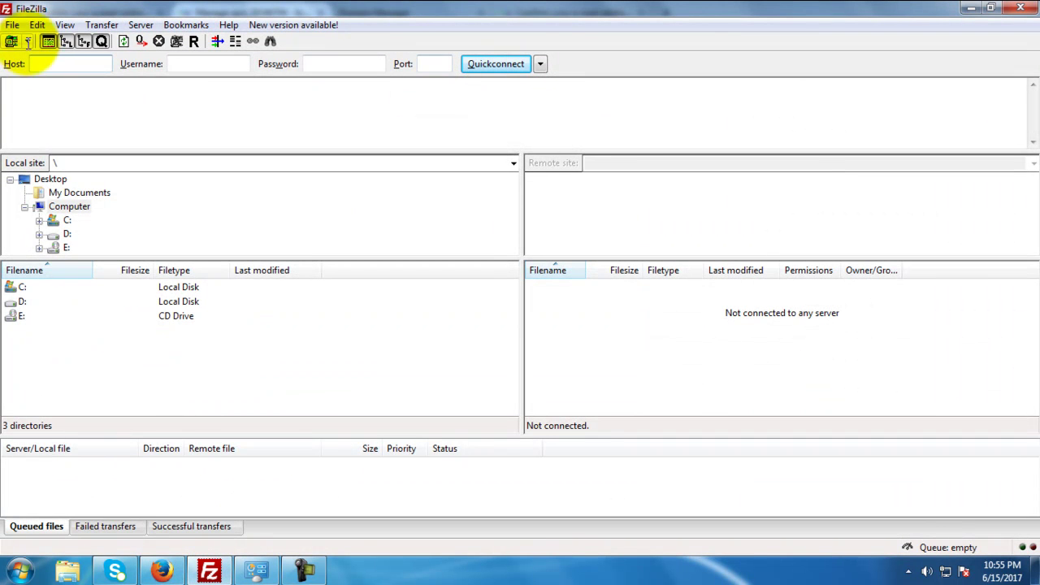
left_click(204, 64)
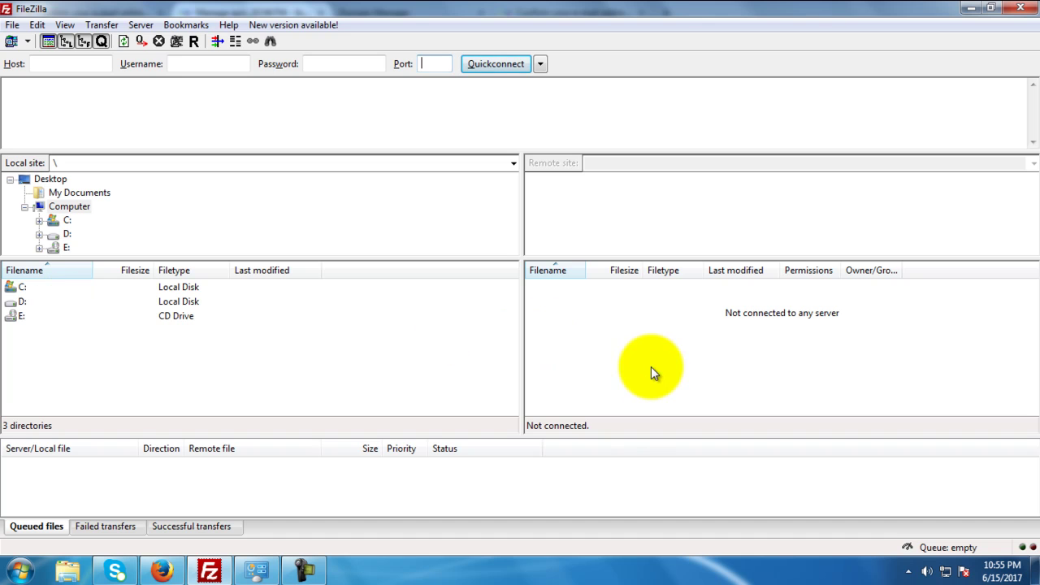
left_click(161, 572)
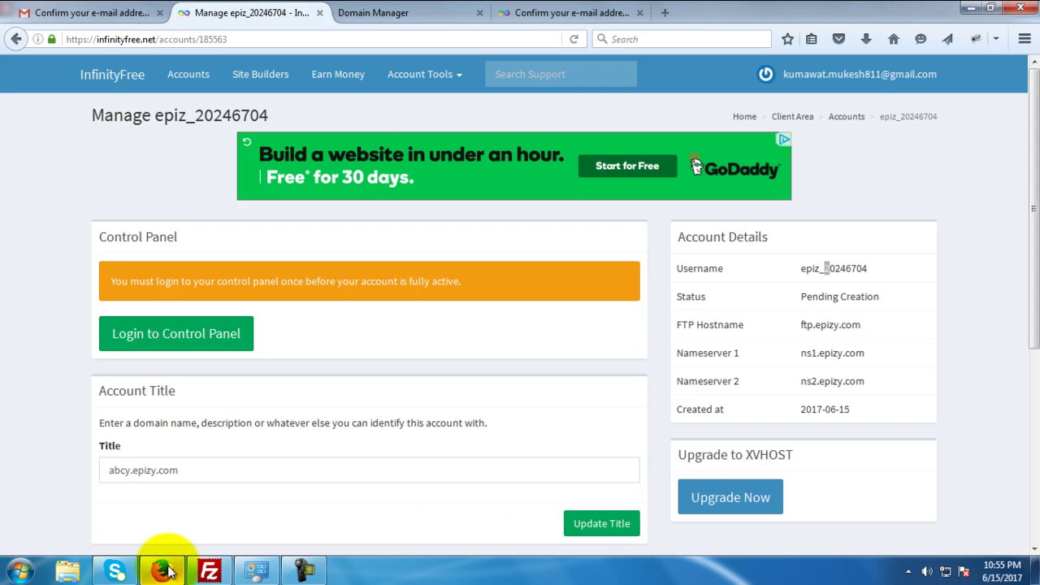
Open freewebstock.com in a new browser tab.
left_click(665, 12)
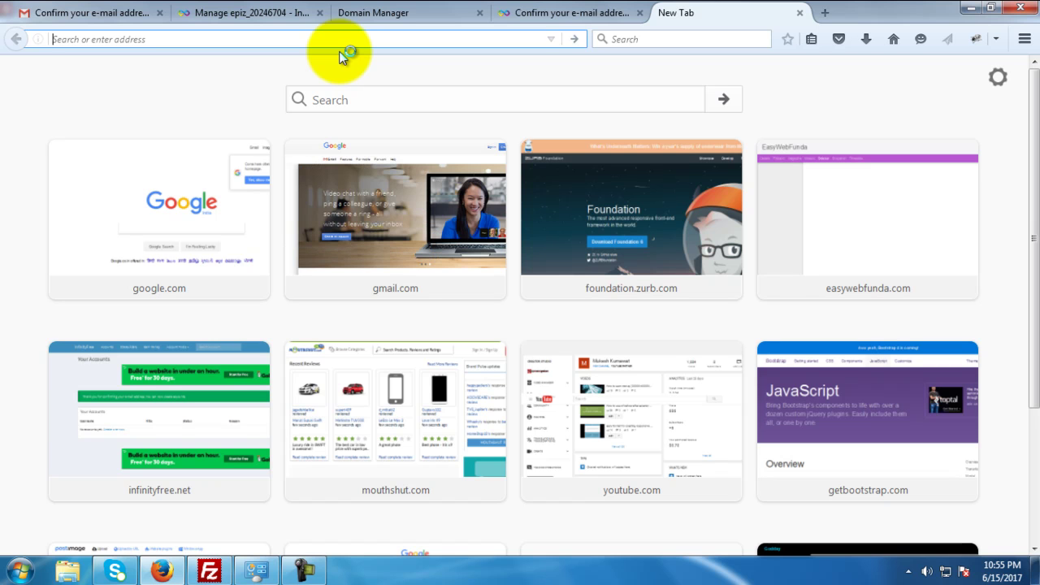
type("freew")
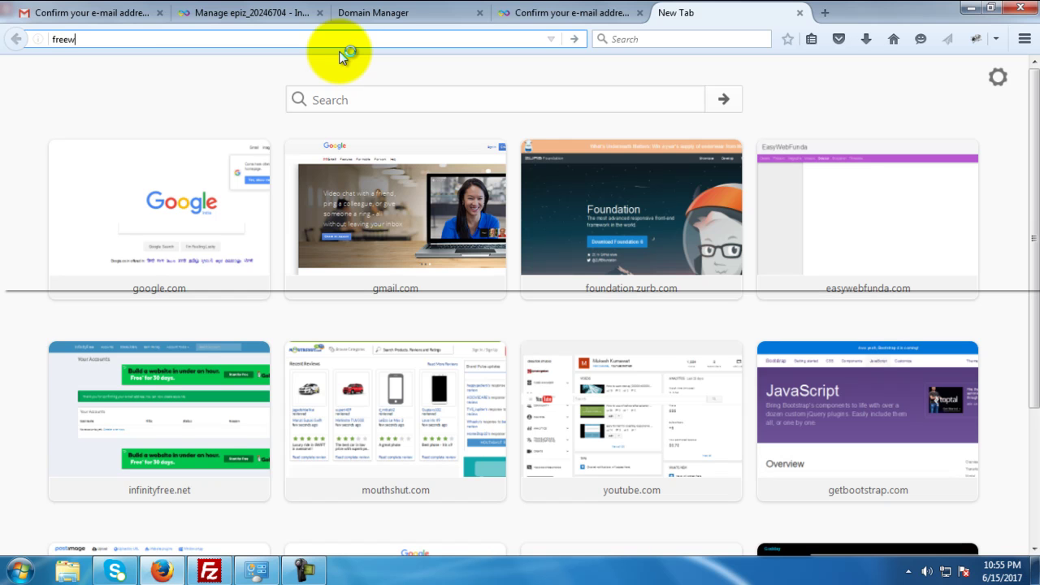
type("eb")
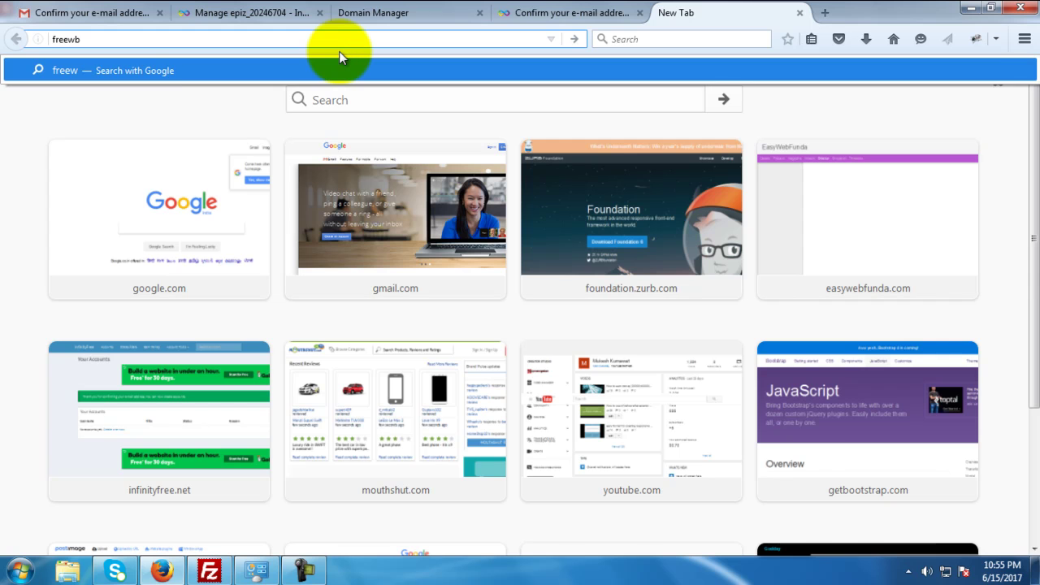
type("st")
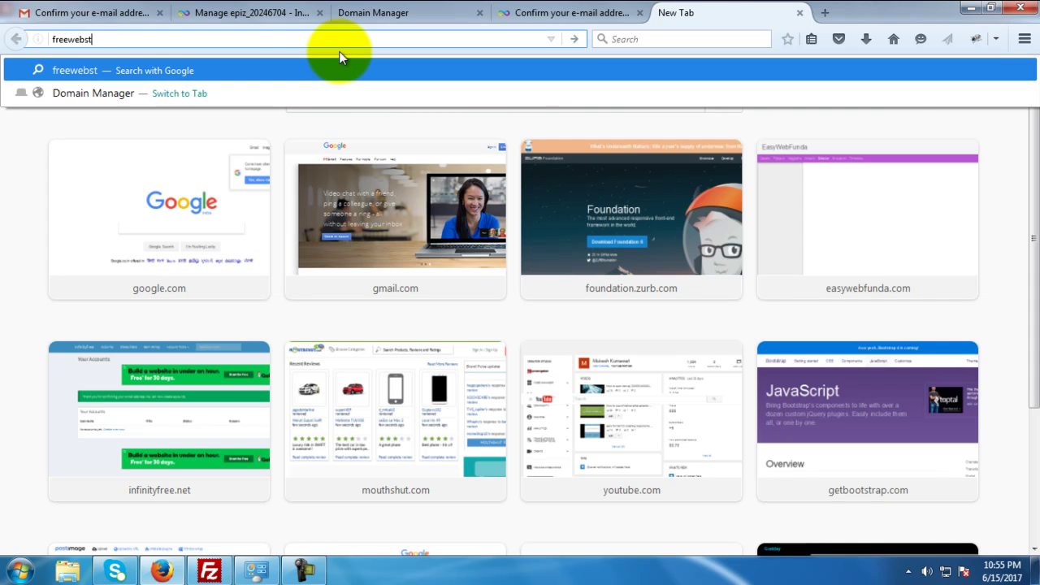
type("oc")
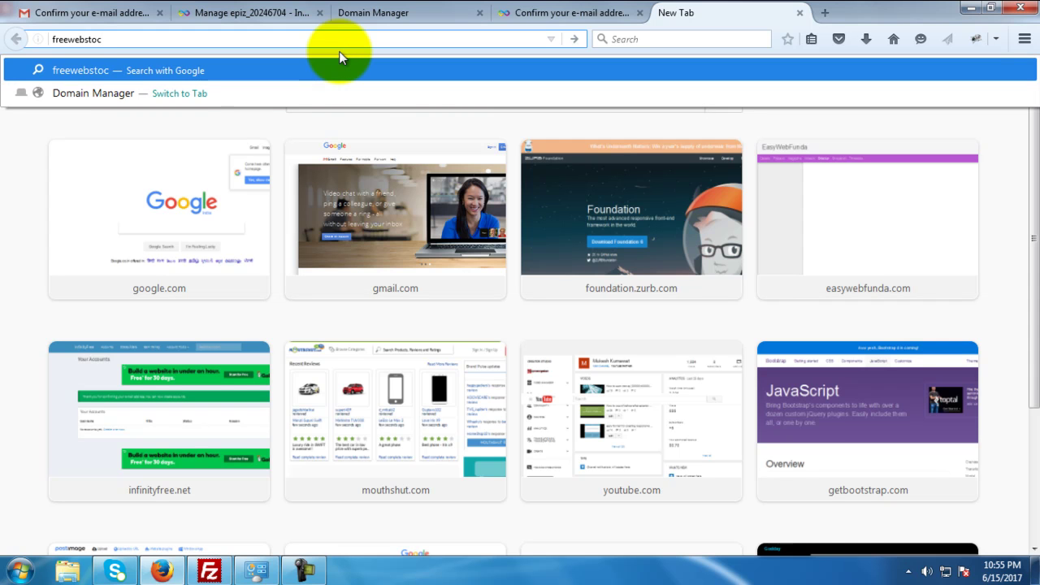
type("ok.com")
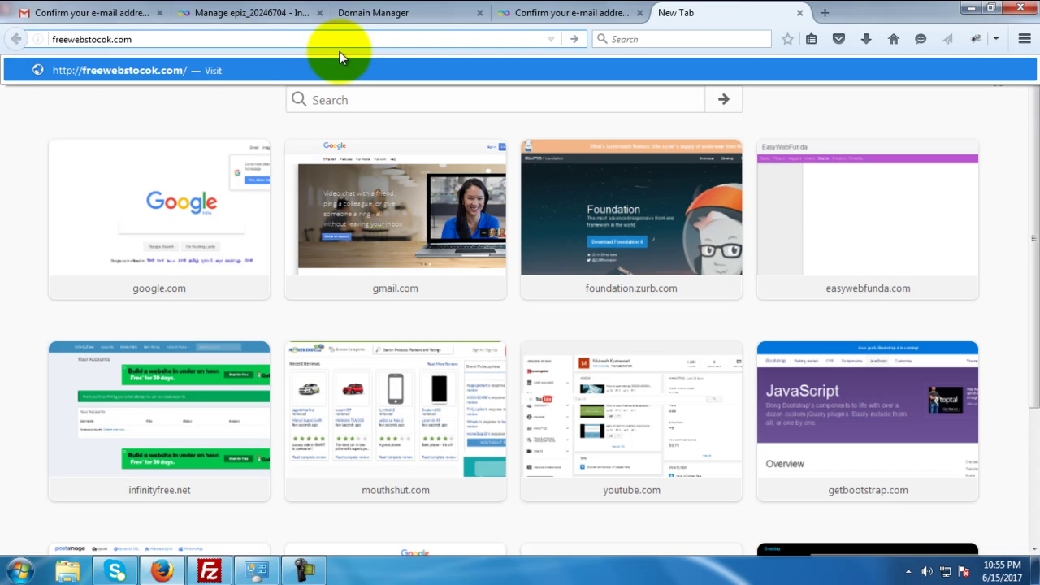
key("Left")
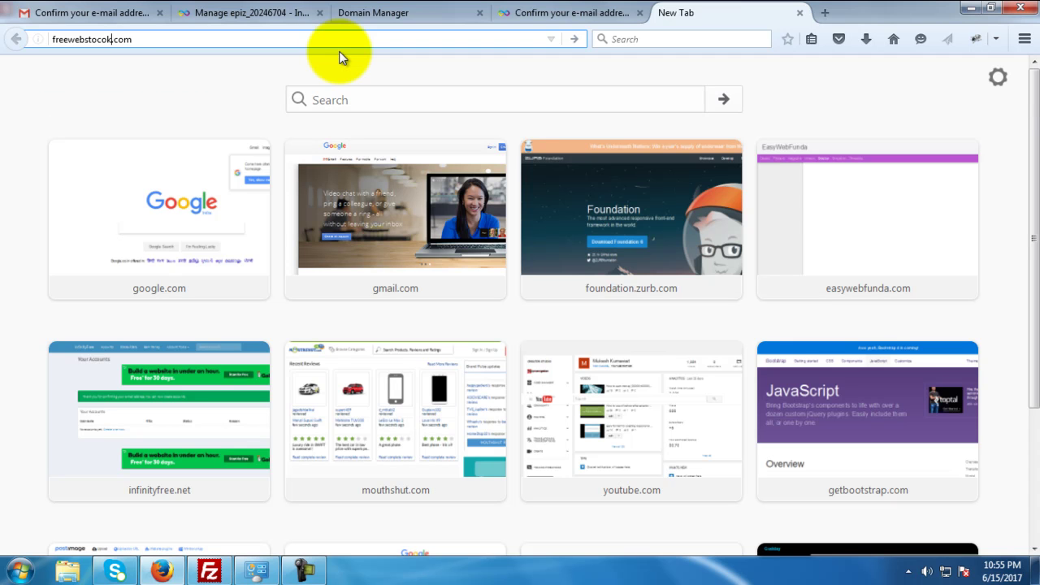
key("BackSpace")
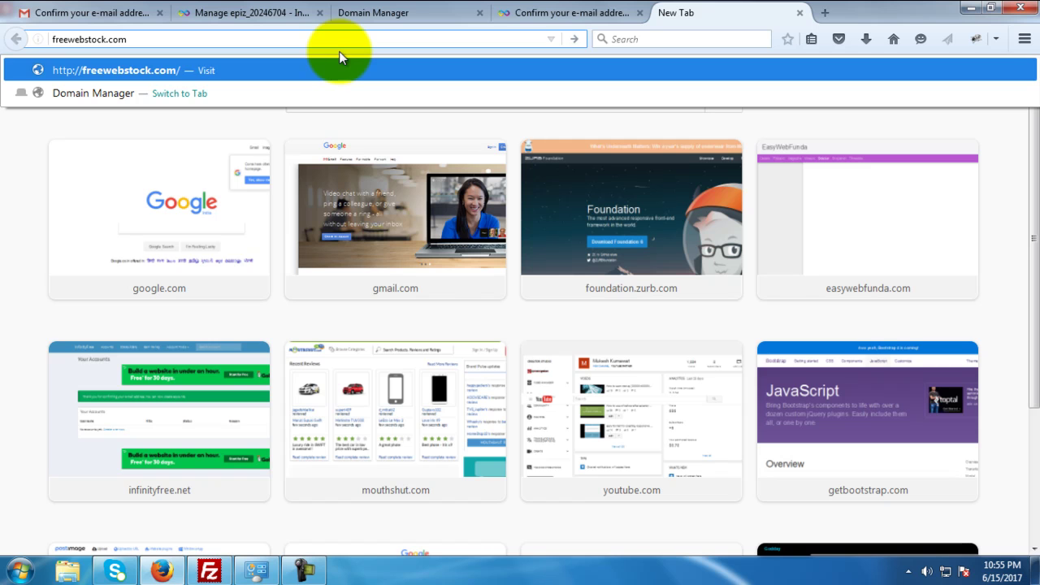
key("Return")
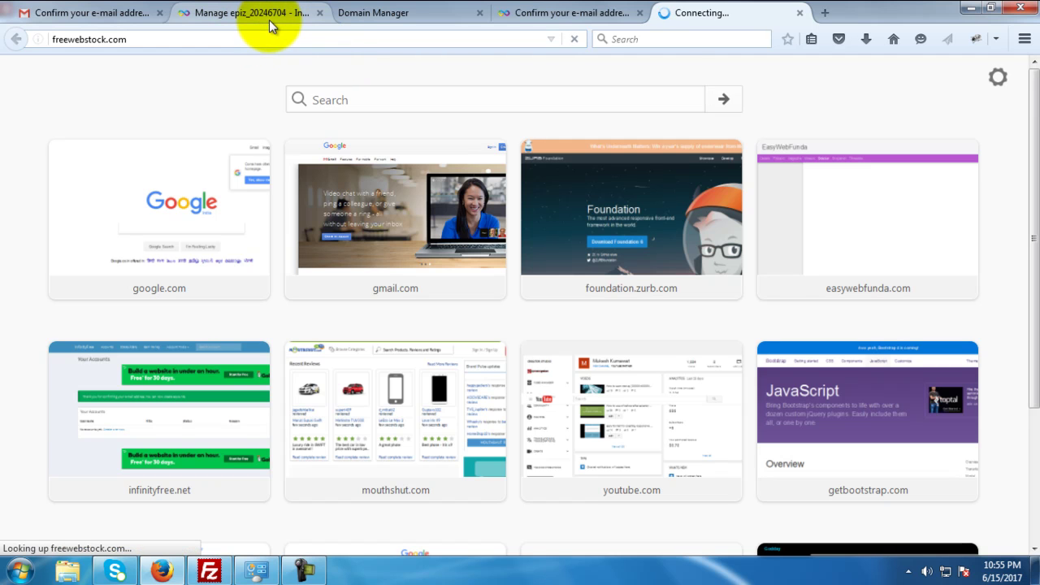
Close the e-mail confirmation page and return to the InfinityFree account management page.
left_click(590, 12)
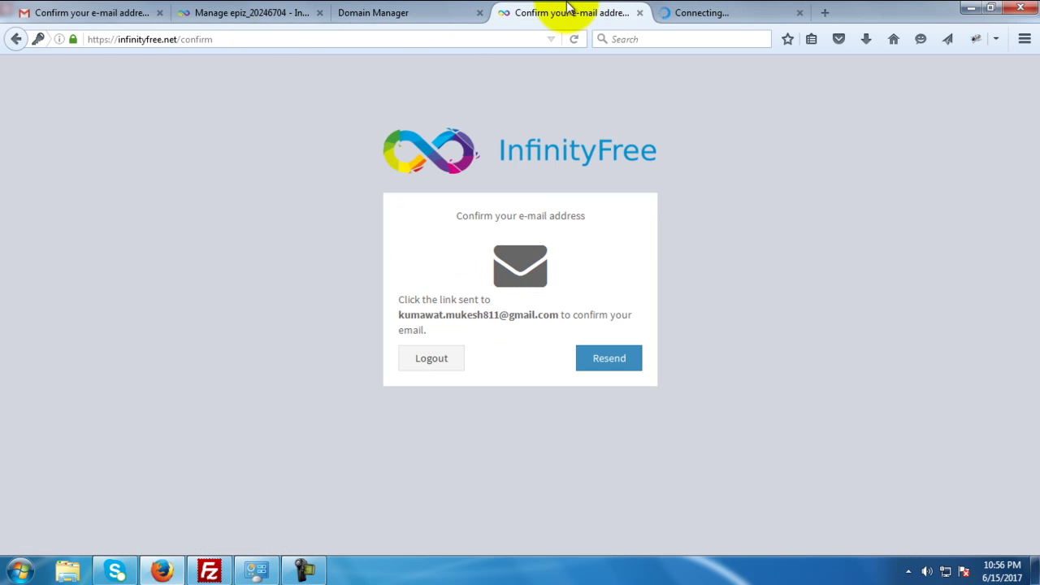
middle_click(569, 7)
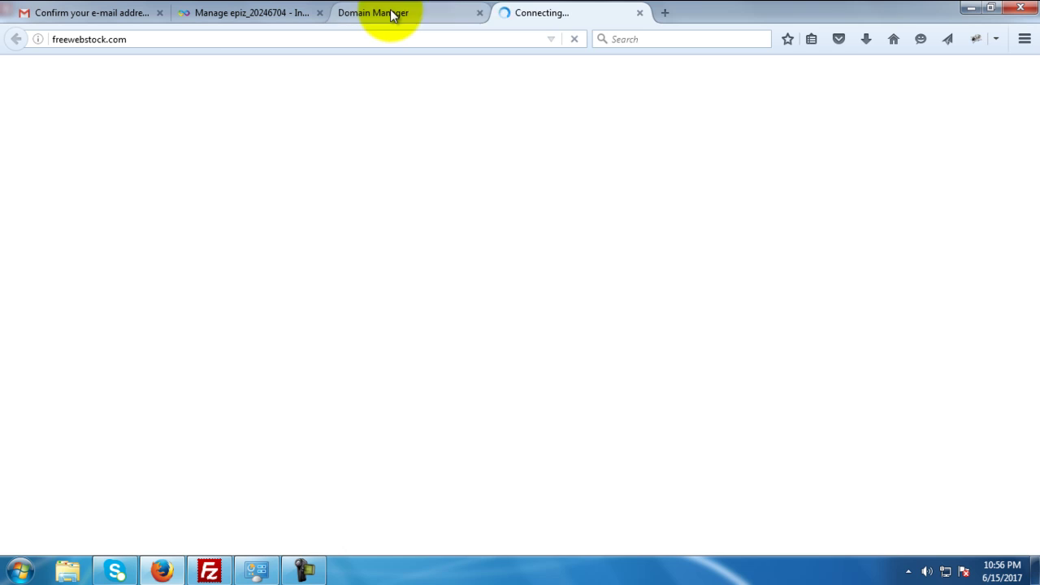
left_click(390, 12)
left_click(272, 12)
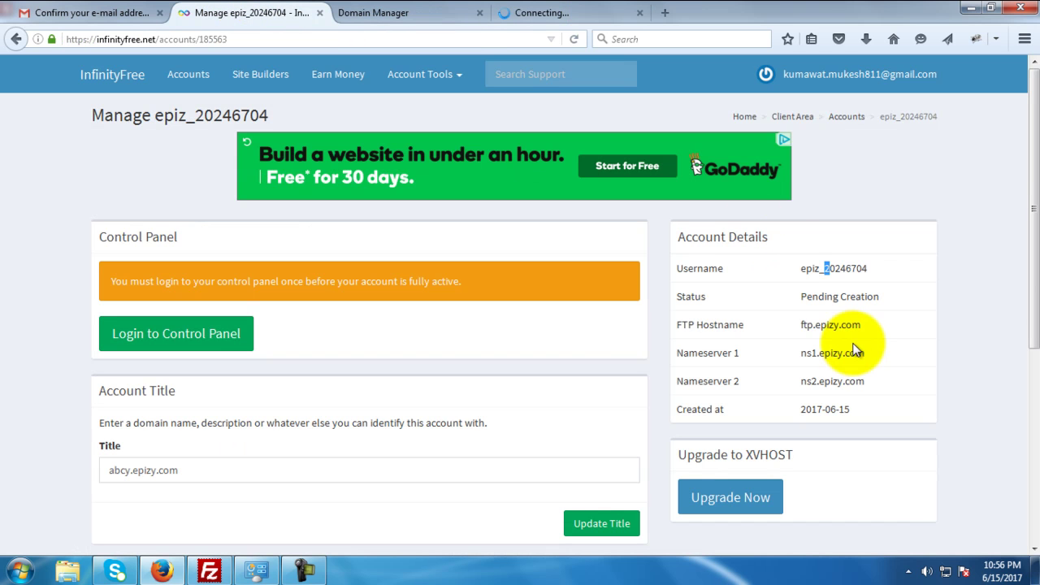
Compare both nameservers in the InfinityFree account details with the custom nameservers entered for freewebstock.com at GoDaddy.
left_click(803, 353)
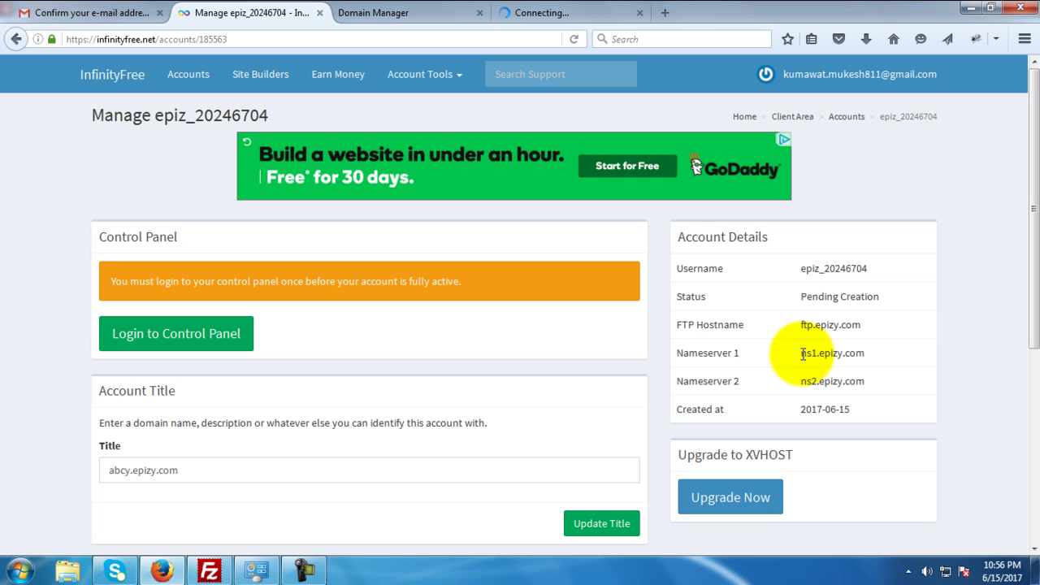
left_click_drag(802, 353, 868, 362)
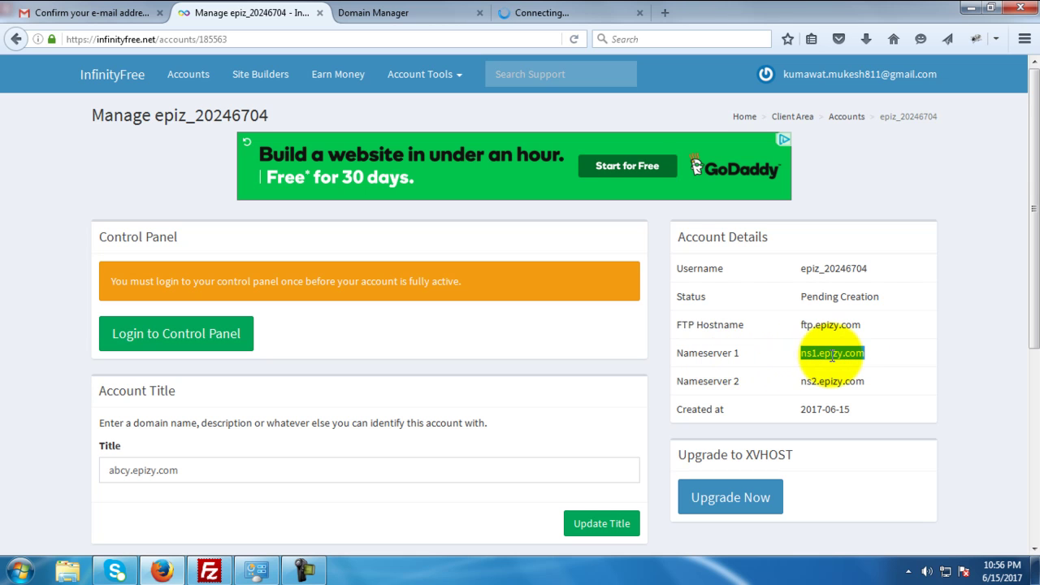
left_click(368, 12)
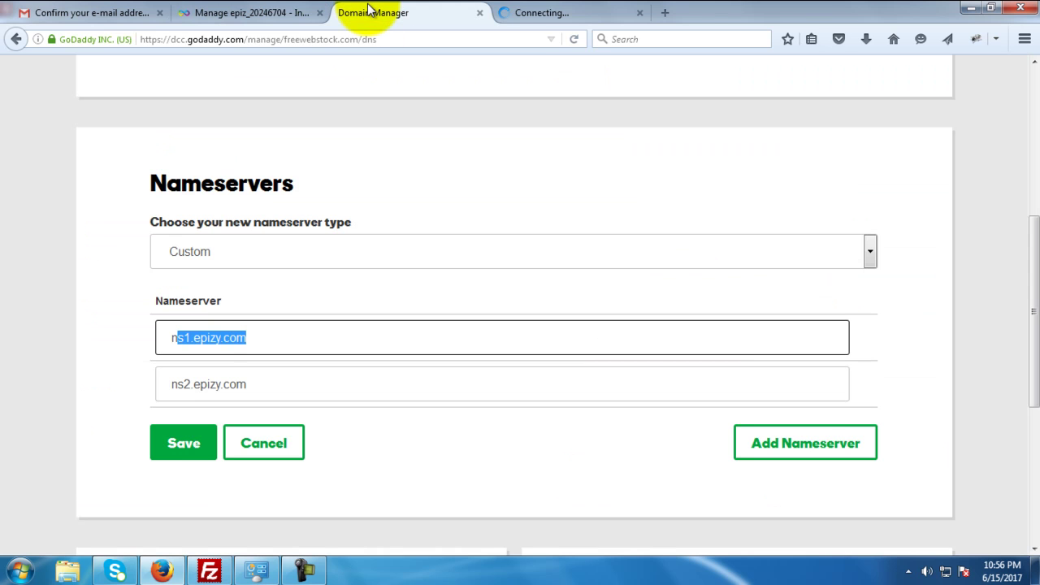
left_click(295, 335)
key("ctrl+a")
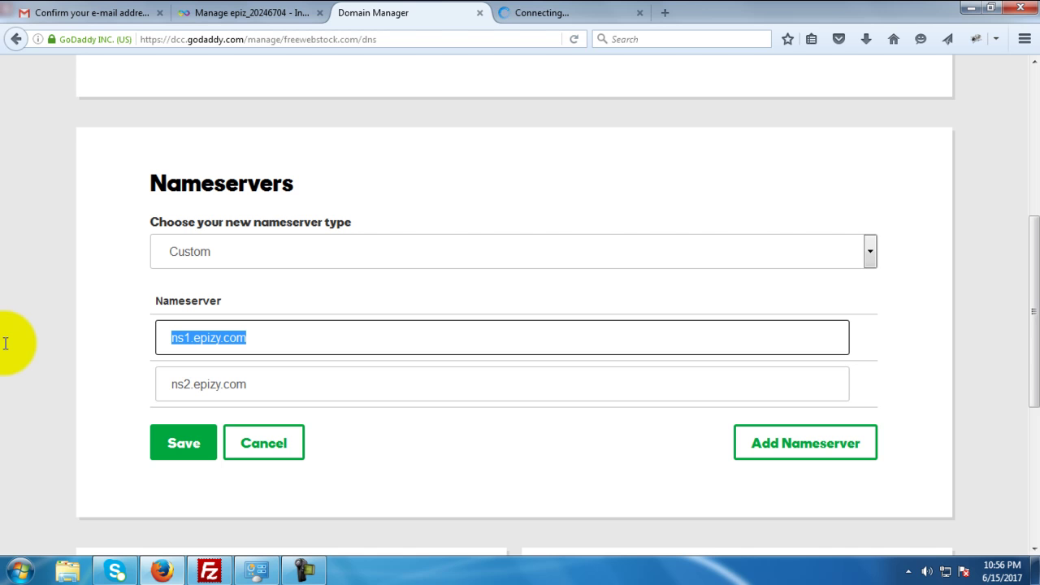
left_click(4, 350)
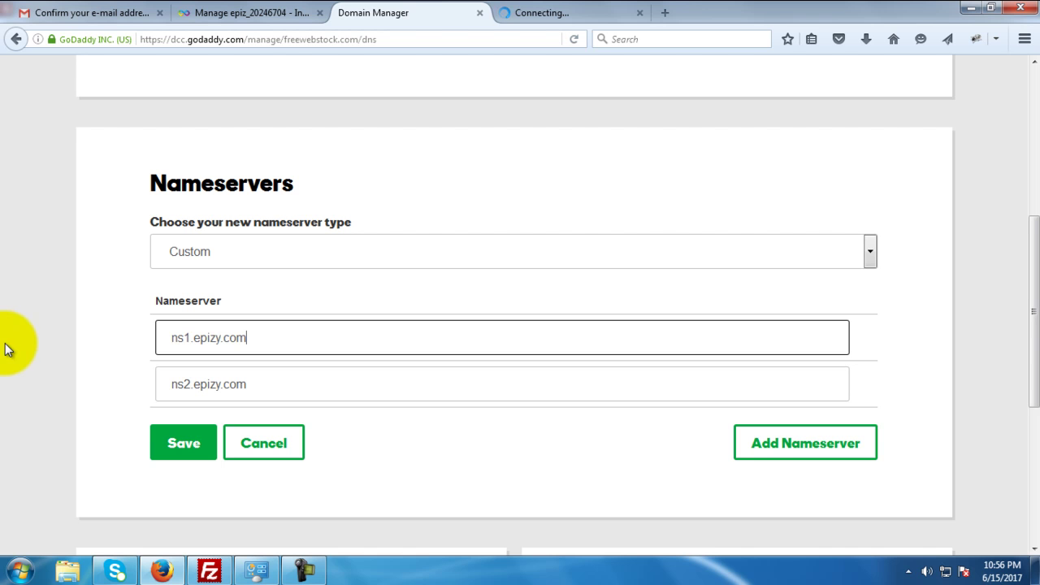
left_click(236, 12)
left_click_drag(793, 382, 868, 389)
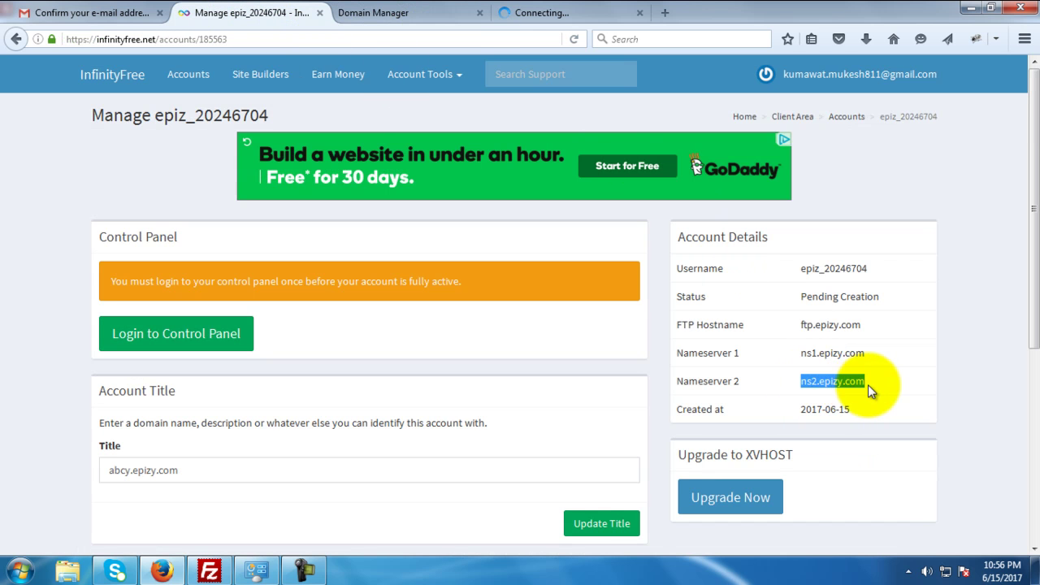
left_click(402, 8)
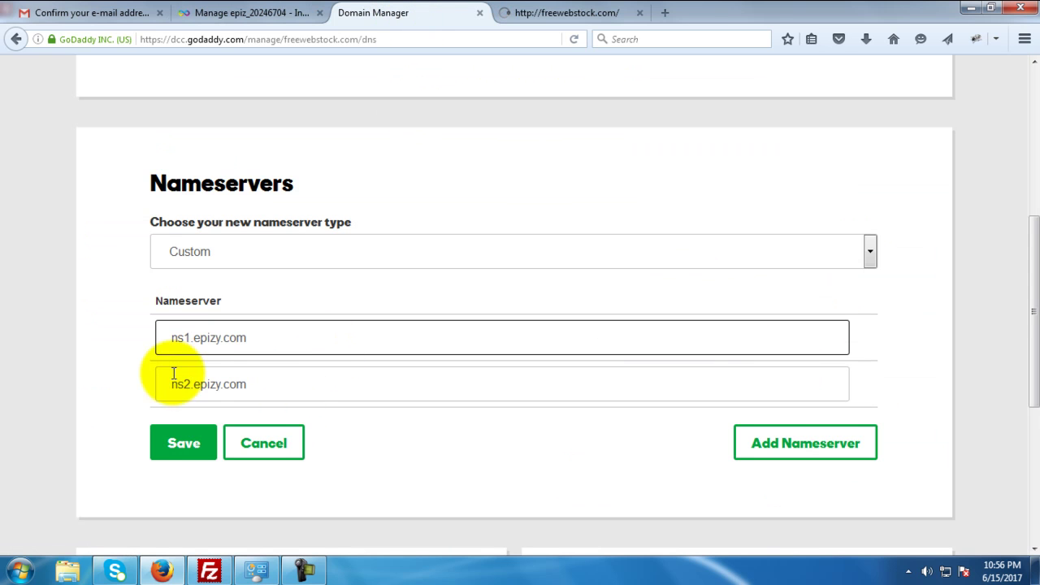
key("Tab")
key("Right")
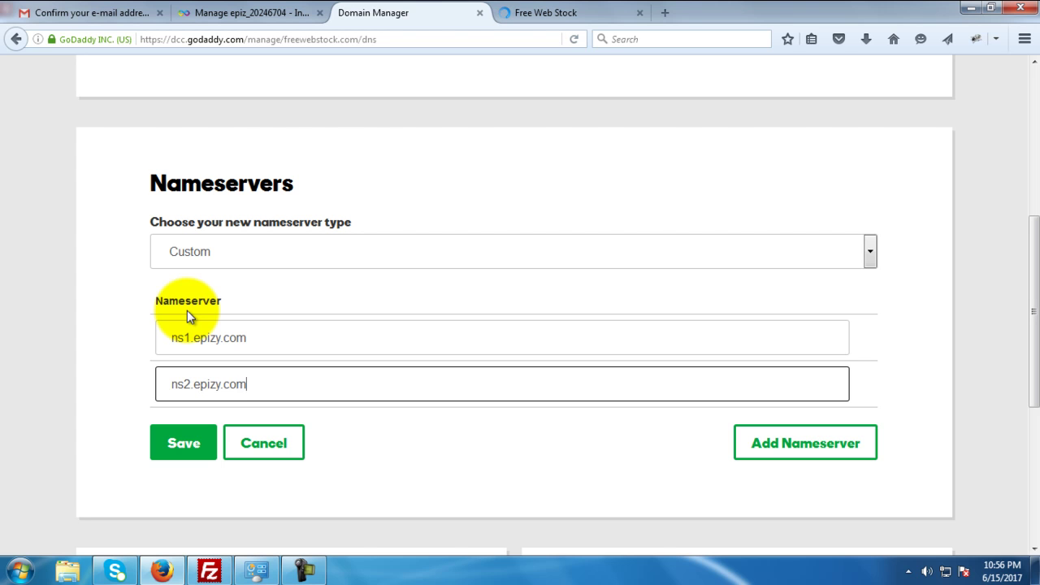
Review the account's username and FTP hostname again and match them to the connection fields in FileZilla.
left_click(209, 7)
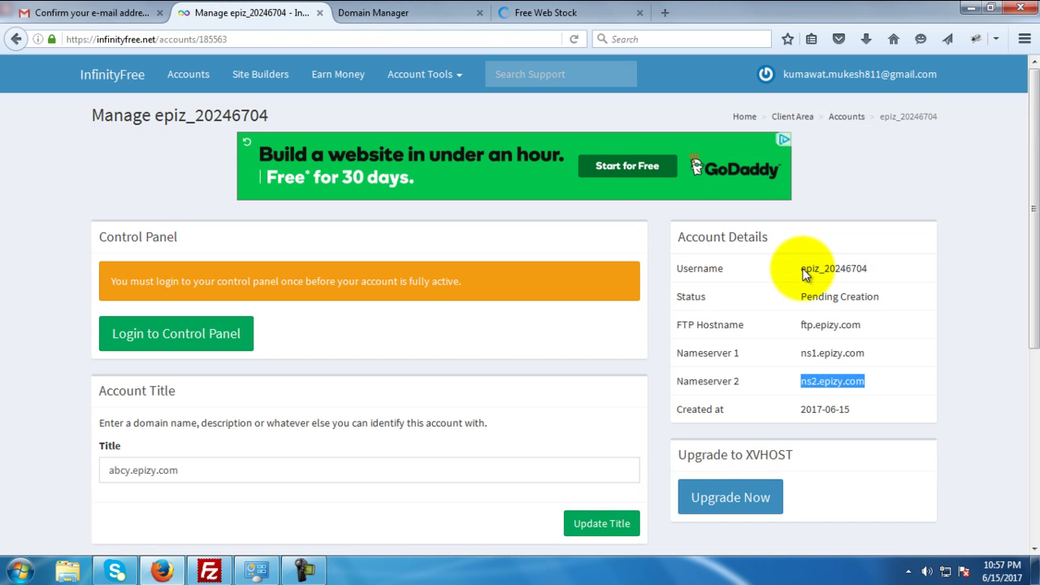
left_click_drag(806, 269, 838, 280)
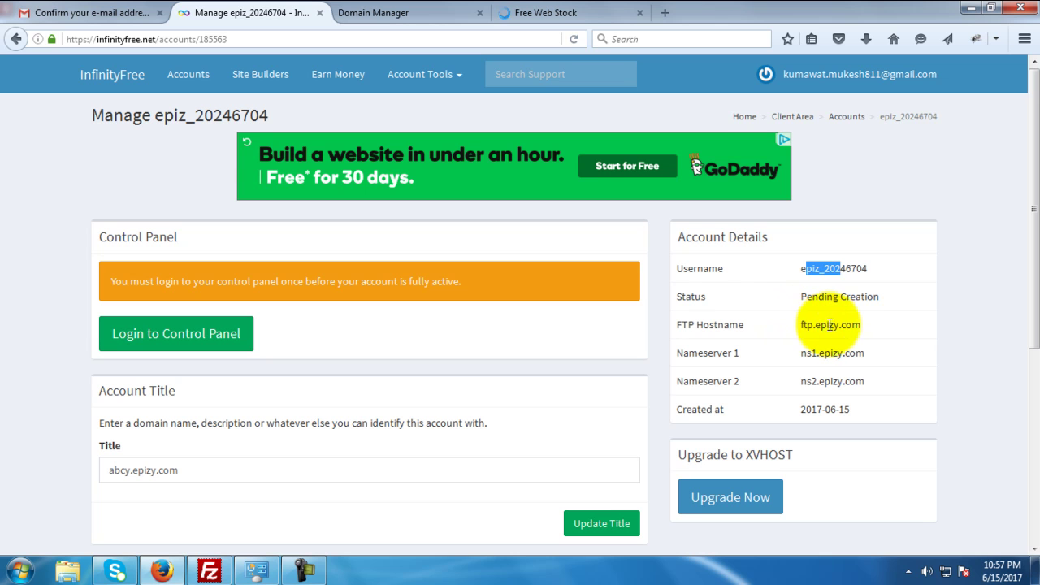
left_click_drag(808, 325, 829, 326)
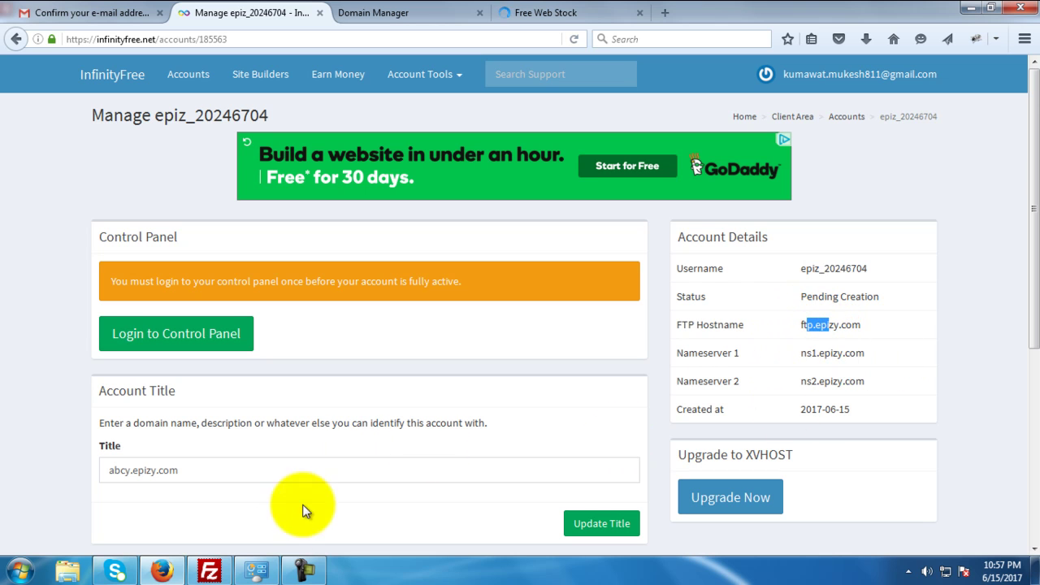
left_click(226, 571)
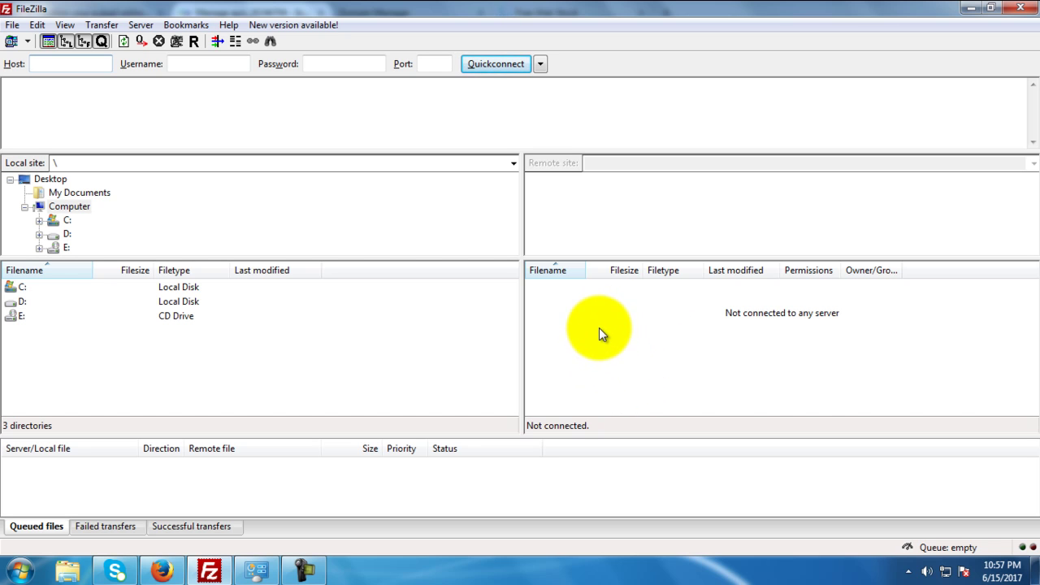
left_click(162, 571)
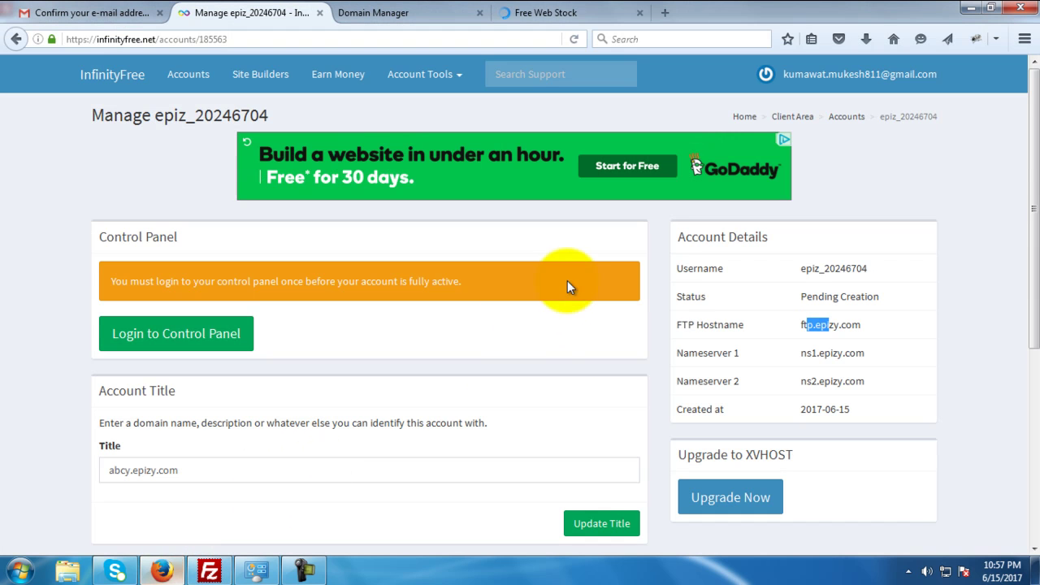
Sign out of the current InfinityFree account.
left_click(891, 86)
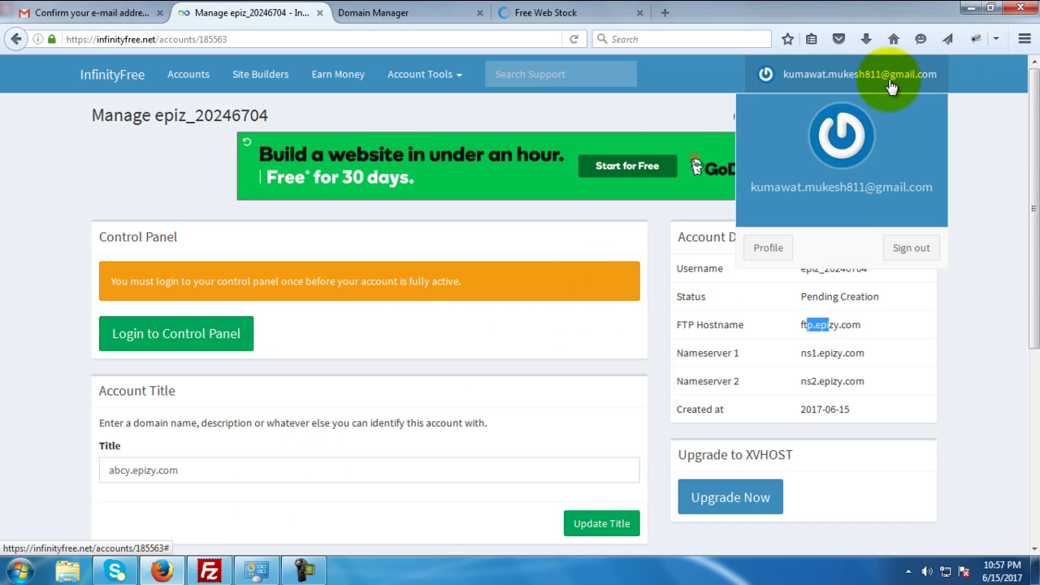
left_click(907, 248)
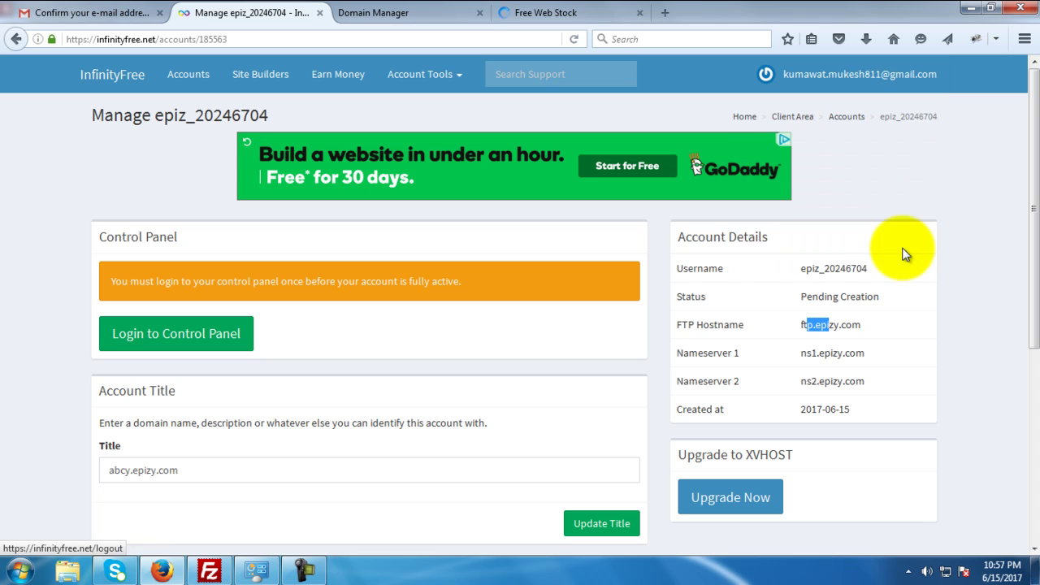
Review the custom nameservers entered for freewebstock.com at GoDaddy and return to the InfinityFree page.
left_click(356, 14)
scroll(426, 175, "up", 5)
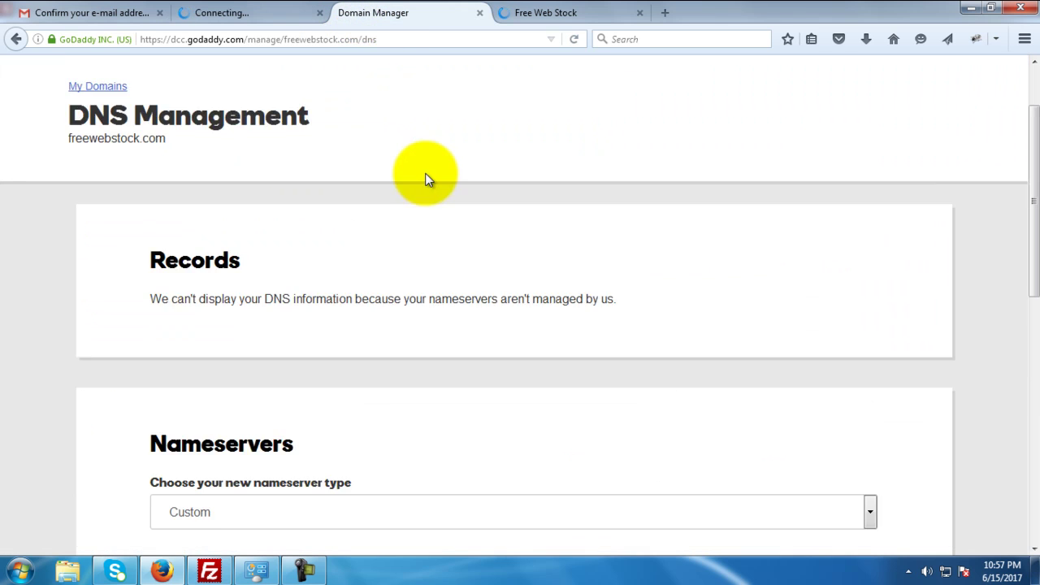
scroll(244, 229, "down", 1)
scroll(324, 238, "down", 3)
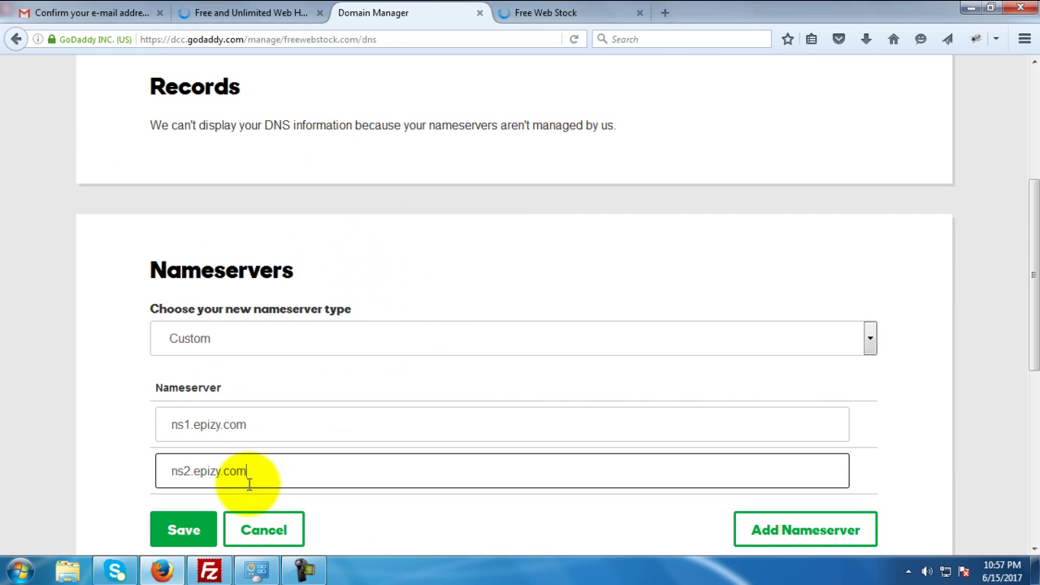
left_click(242, 11)
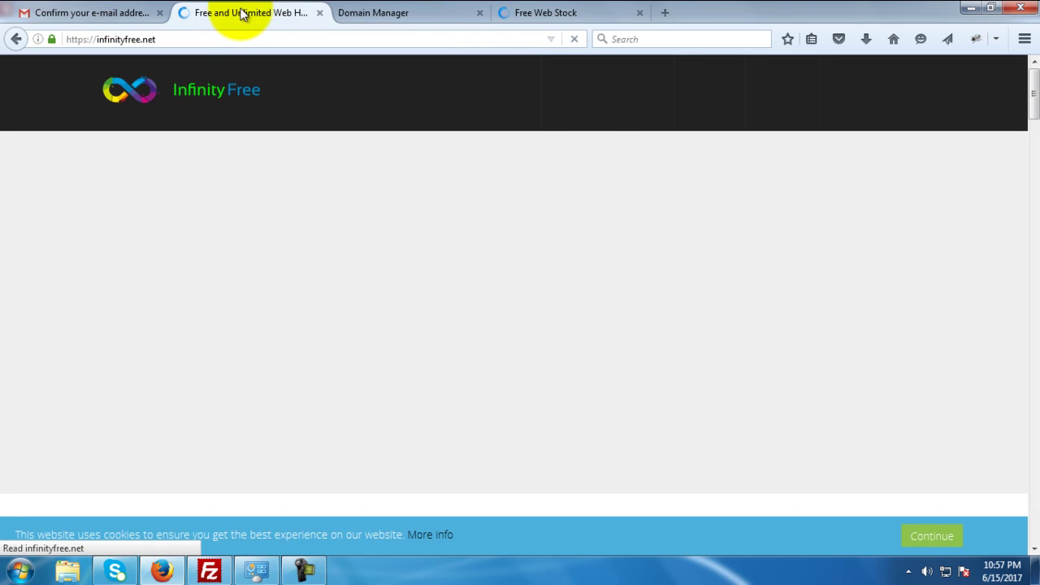
Open the Tutorial in Hindi page on the freewebstock.com website.
left_click(536, 12)
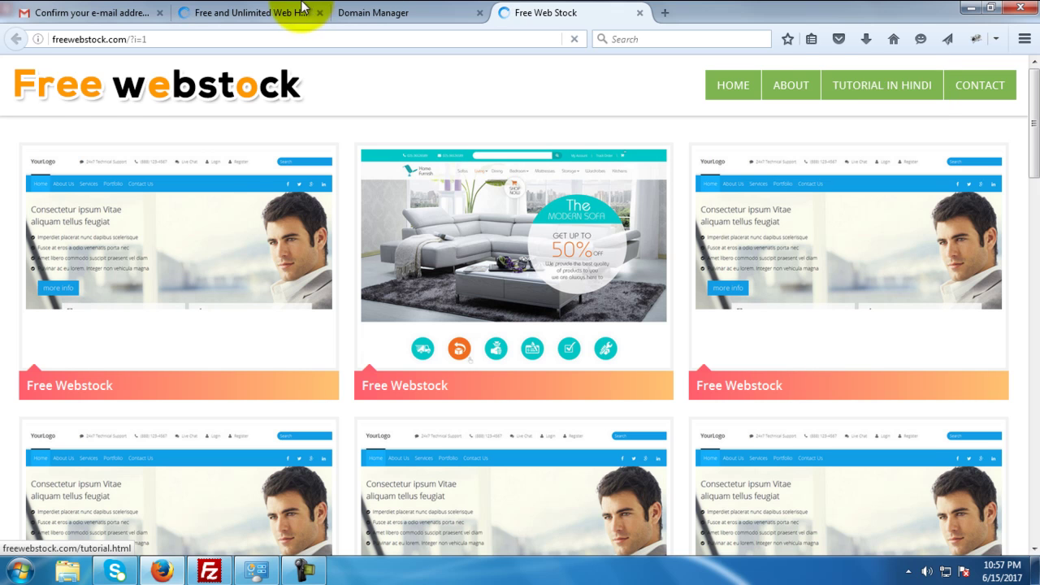
left_click(897, 92)
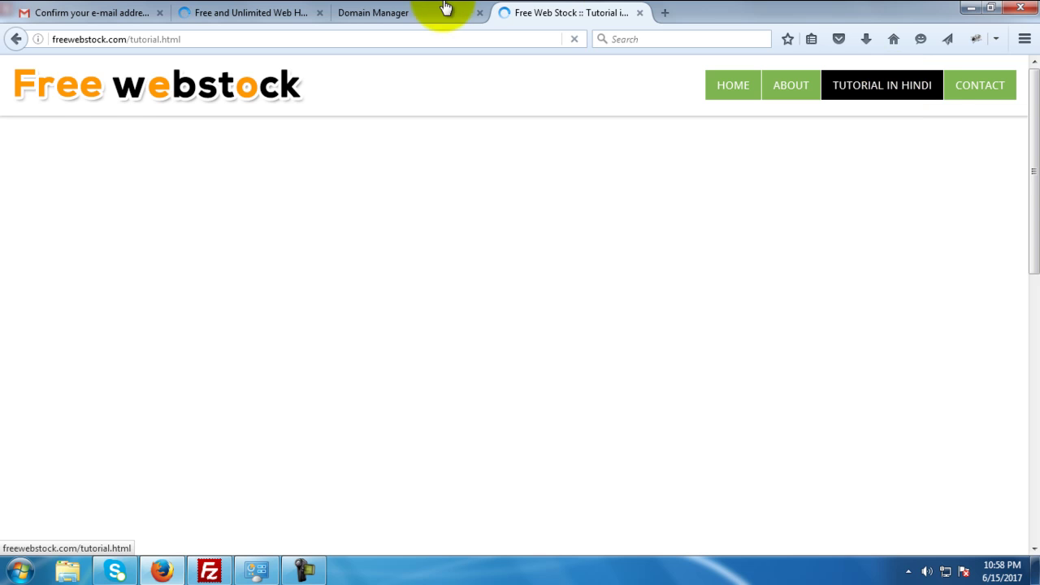
Open the InfinityFree login page and fill in the e-mail address of the other account from the saved suggestions.
left_click(271, 8)
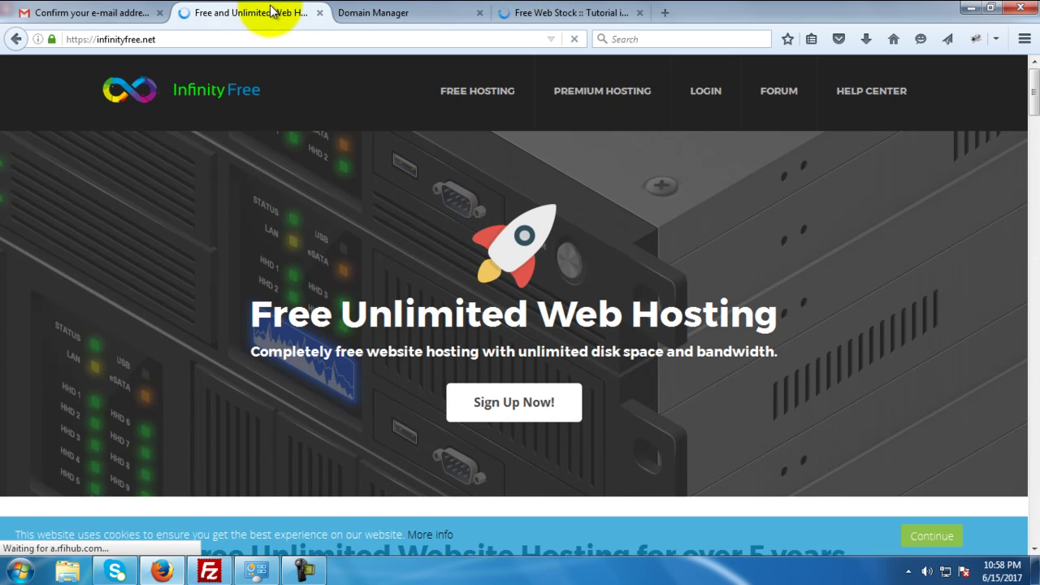
left_click(707, 96)
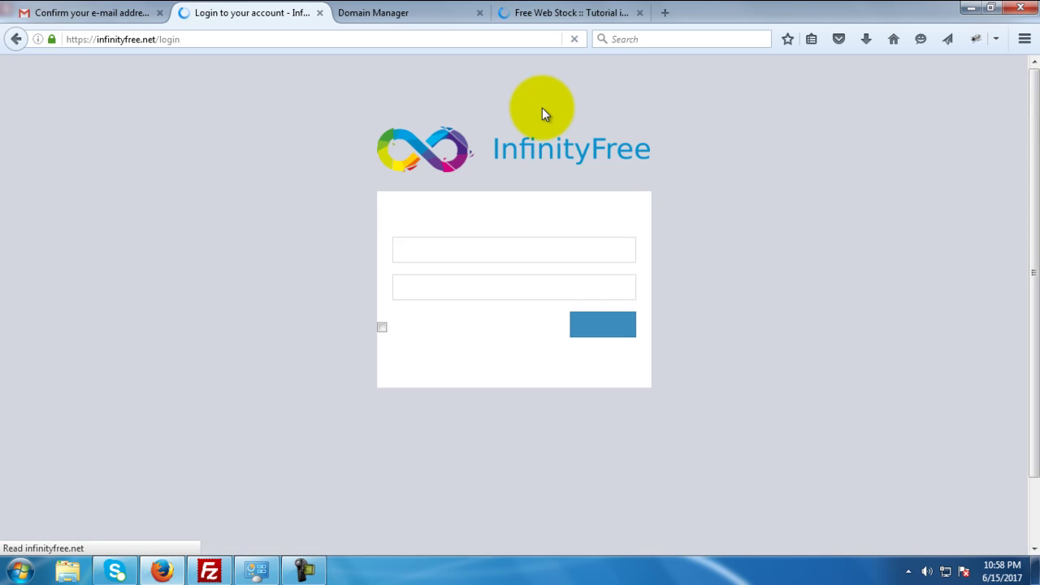
left_click(443, 251)
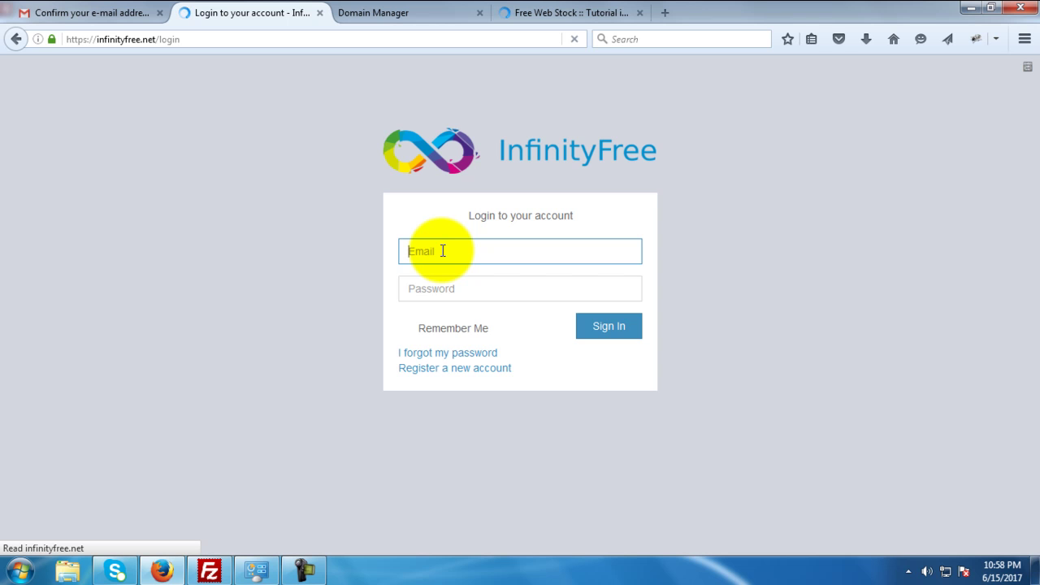
type("ky")
key("BackSpace")
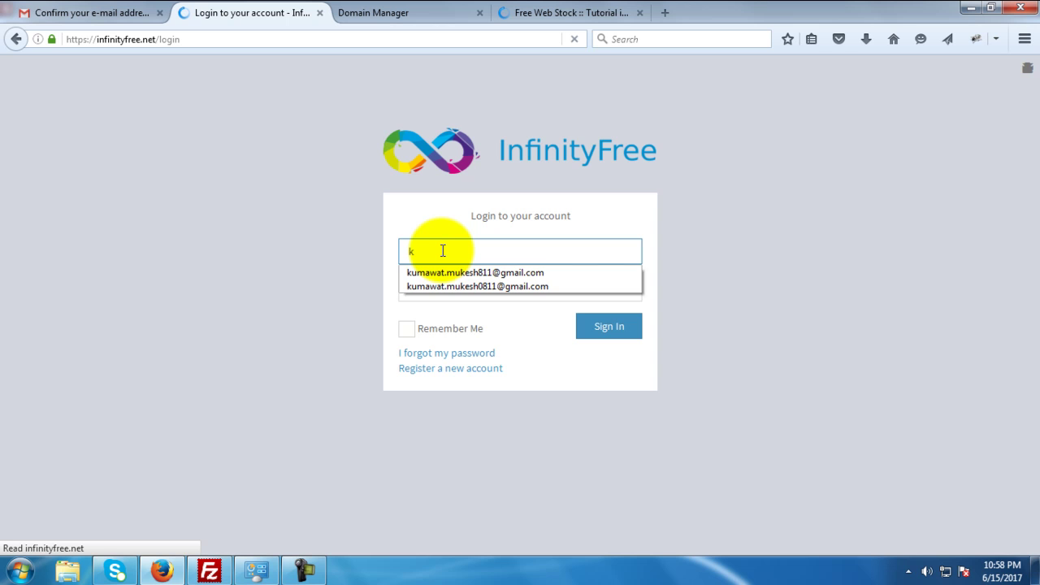
type("\\")
key("BackSpace")
type("u")
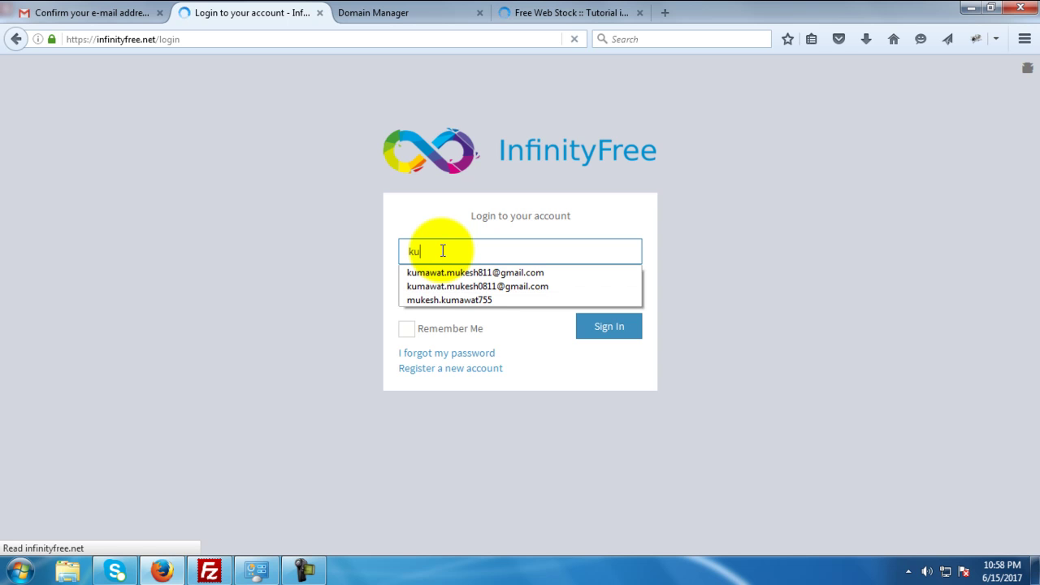
left_click(486, 288)
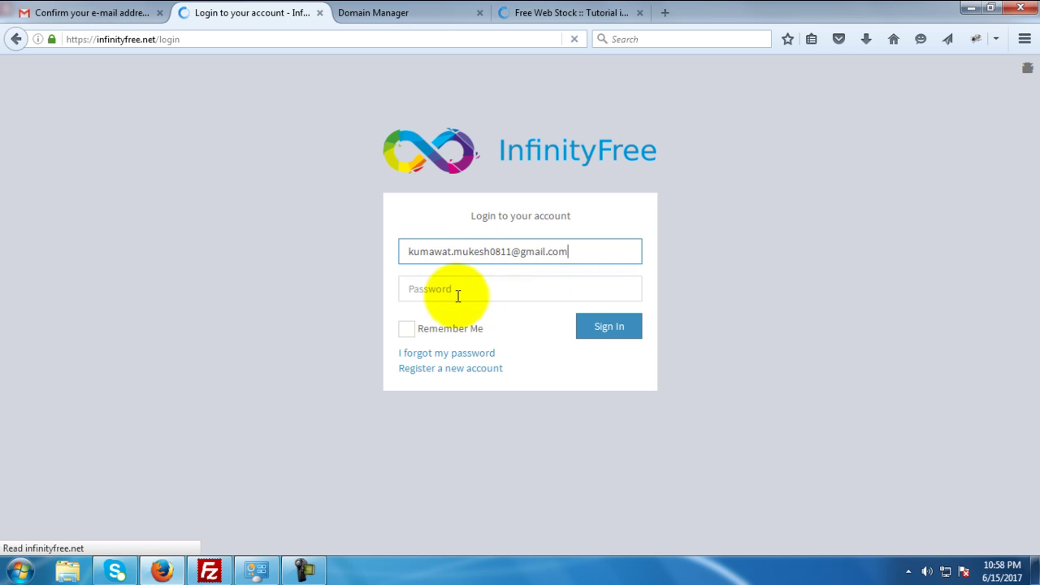
Enter the account password, sign in to InfinityFree, and dismiss the browser's offer to remember the login.
left_click(452, 290)
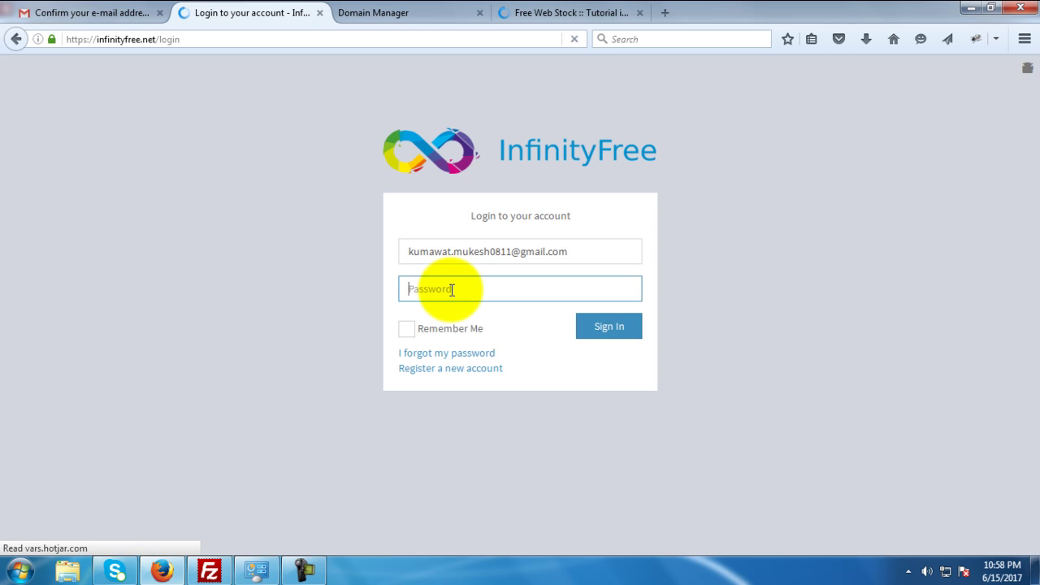
type("•")
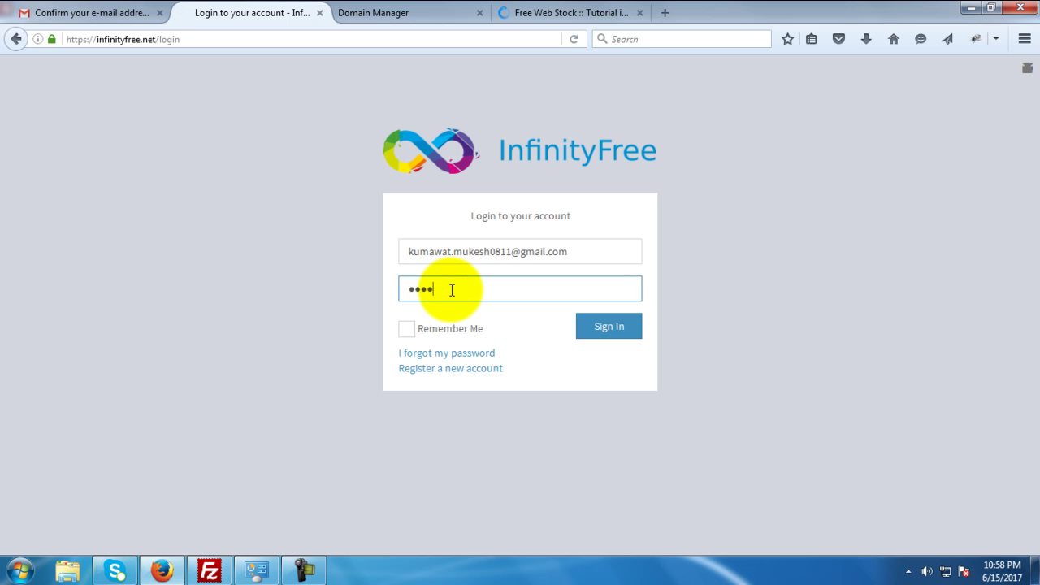
type("•••••••••••")
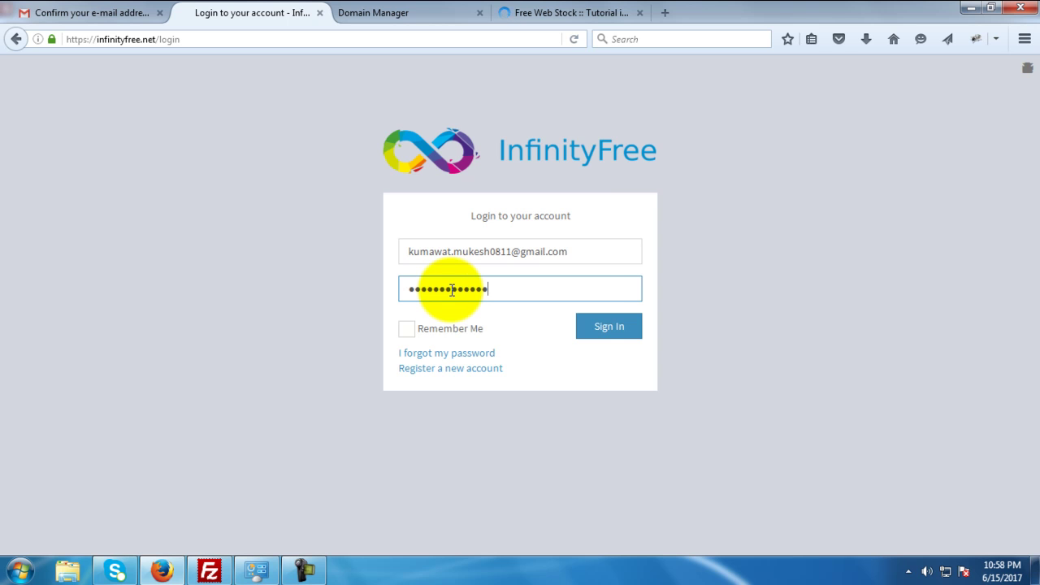
left_click(608, 335)
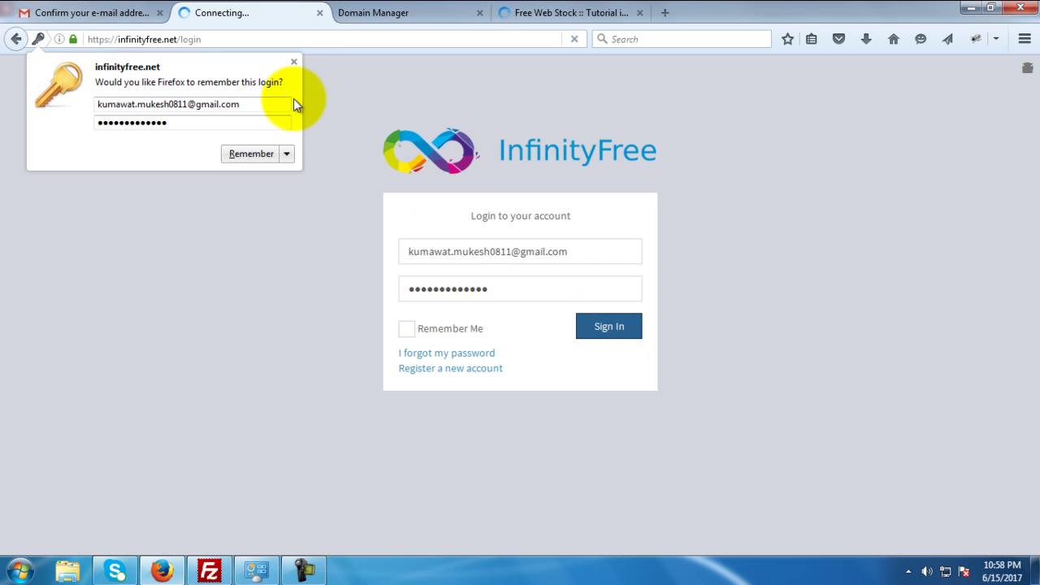
left_click(293, 64)
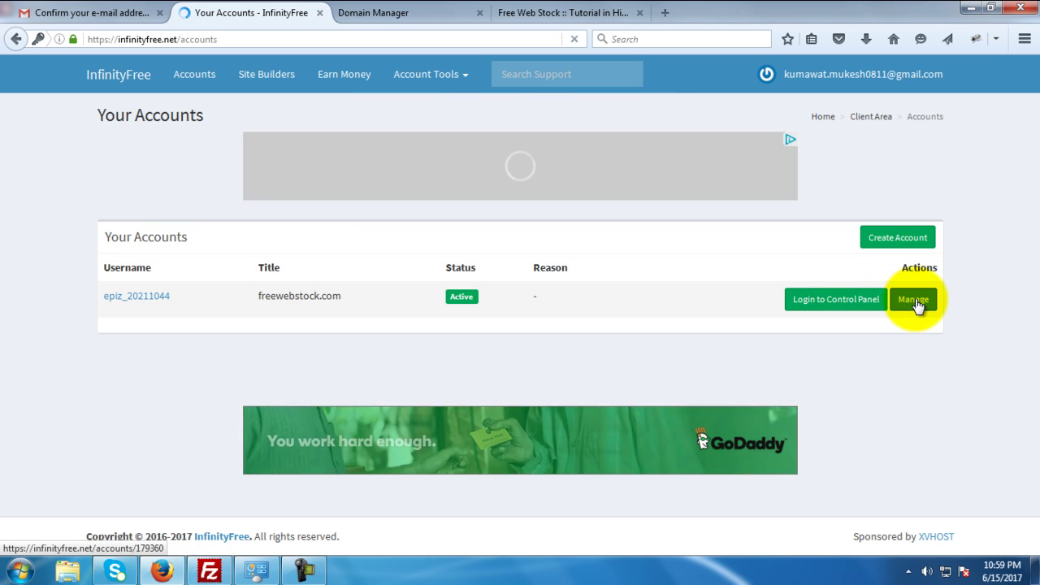
Open the management page of the freewebstock.com hosting account and look through its details and settings.
left_click(904, 302)
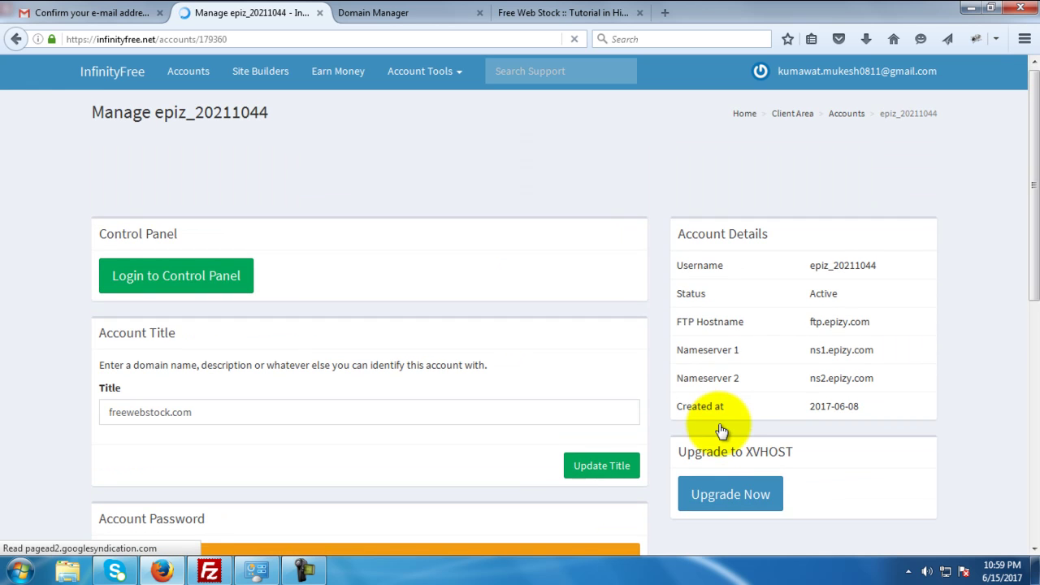
scroll(718, 423, "down", 5)
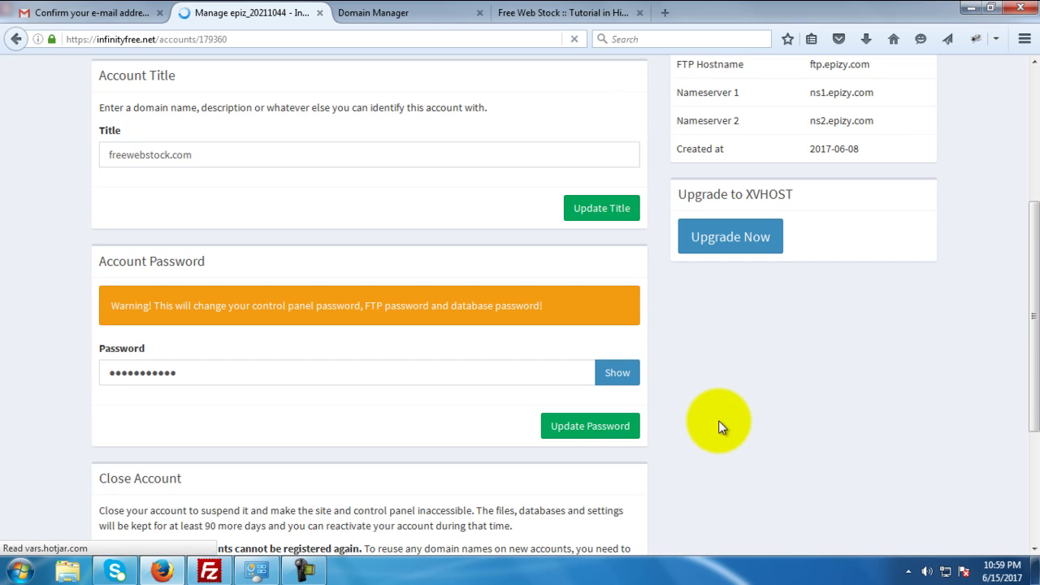
scroll(718, 420, "down", 4)
scroll(718, 421, "up", 9)
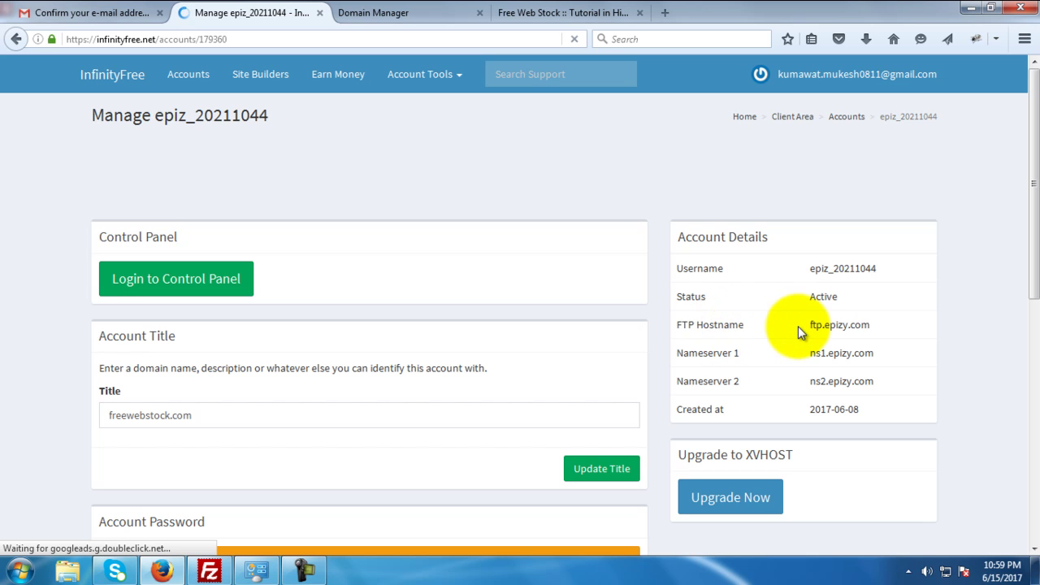
Copy the FTP hostname ftp.epizy.com from the account details and paste it as the host in FileZilla.
left_click_drag(807, 326, 875, 328)
key("ctrl+c")
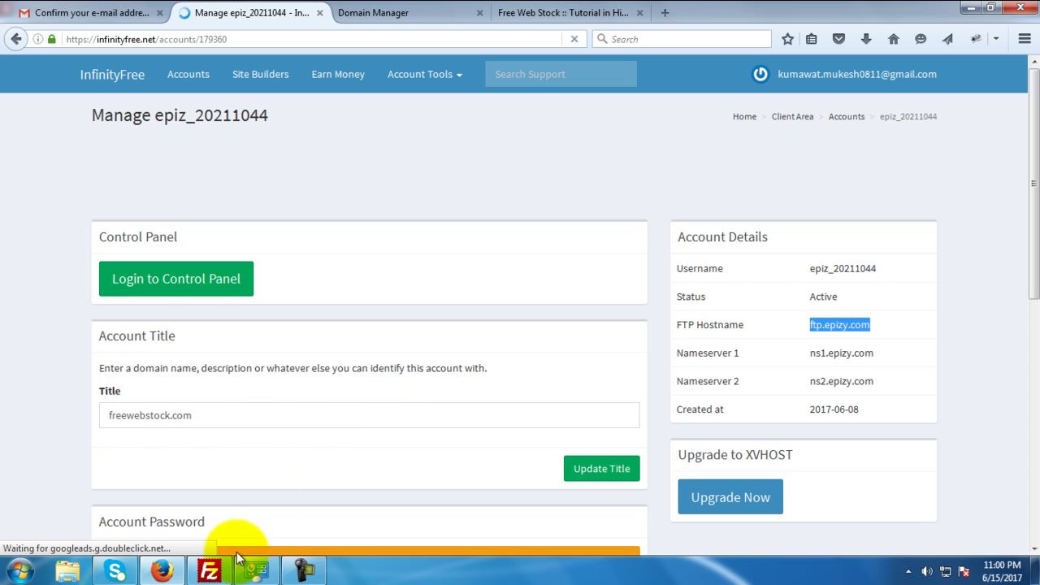
left_click(226, 576)
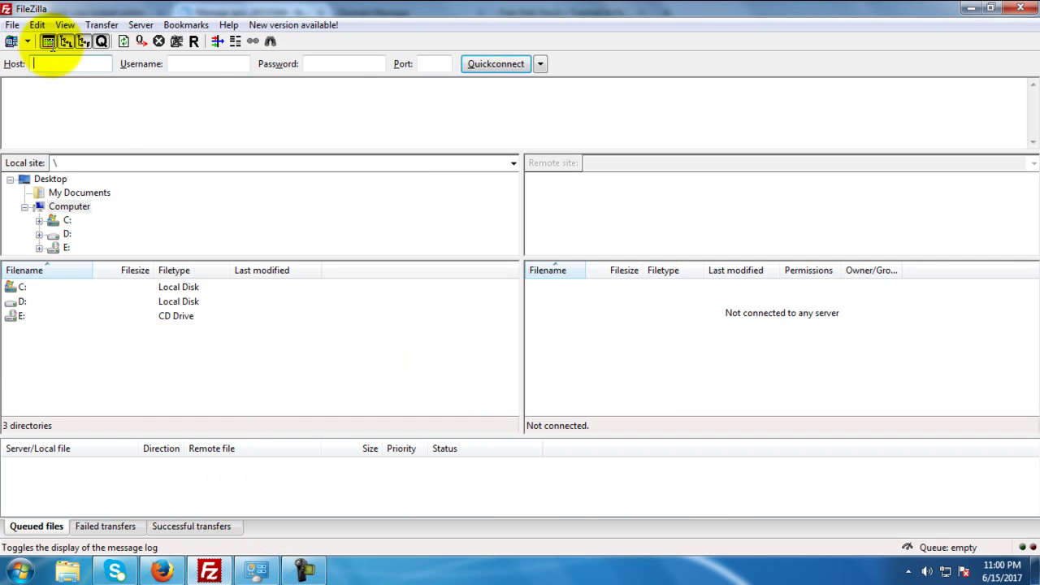
left_click(57, 64)
key("ctrl+v")
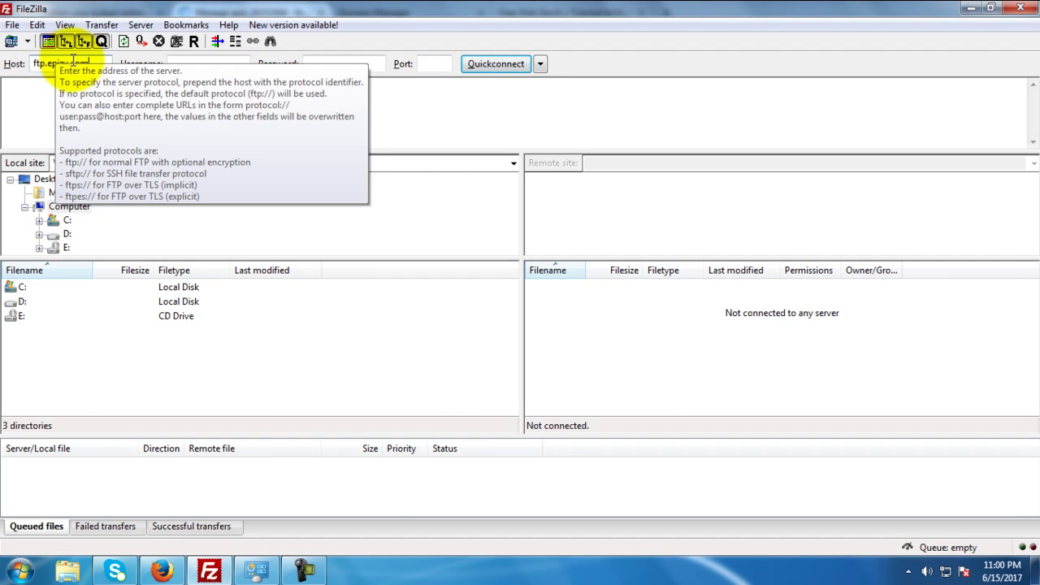
Copy the hosting account's username from the InfinityFree account details and paste it as the username in FileZilla.
key("alt+Tab")
left_click(787, 339)
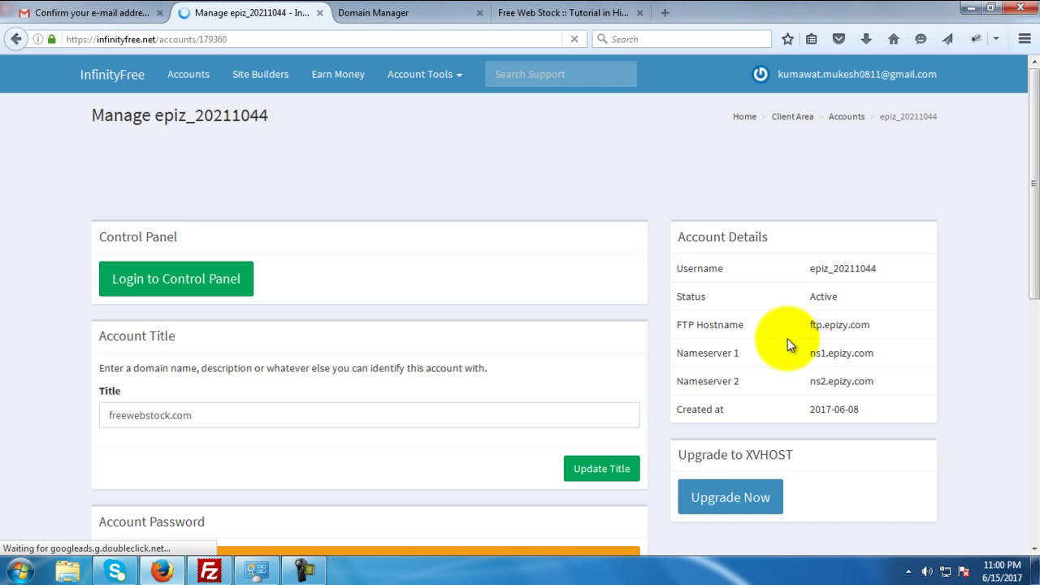
double_click(833, 272)
left_click_drag(810, 269, 877, 276)
key("ctrl+c")
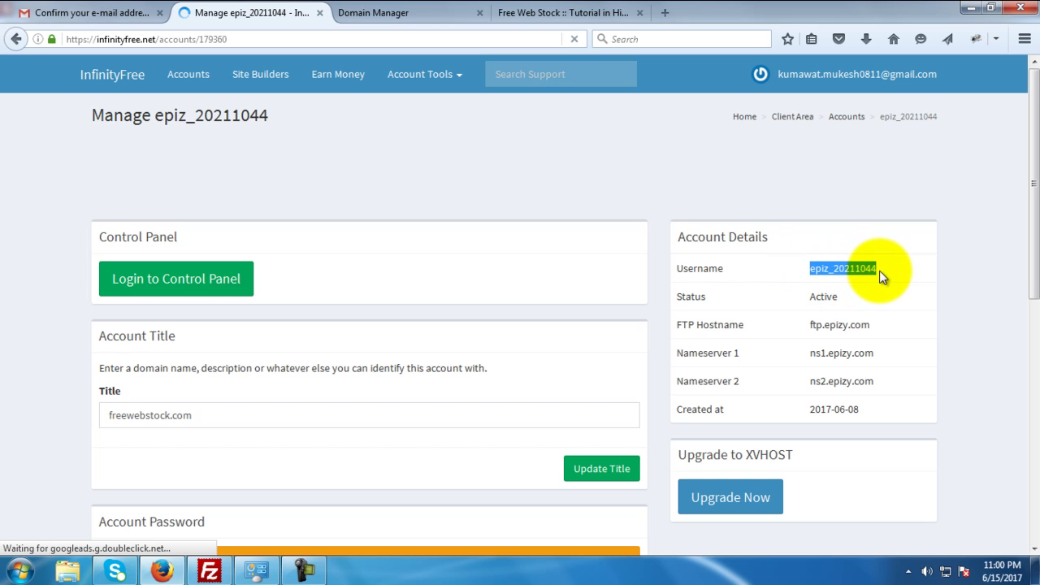
left_click(308, 575)
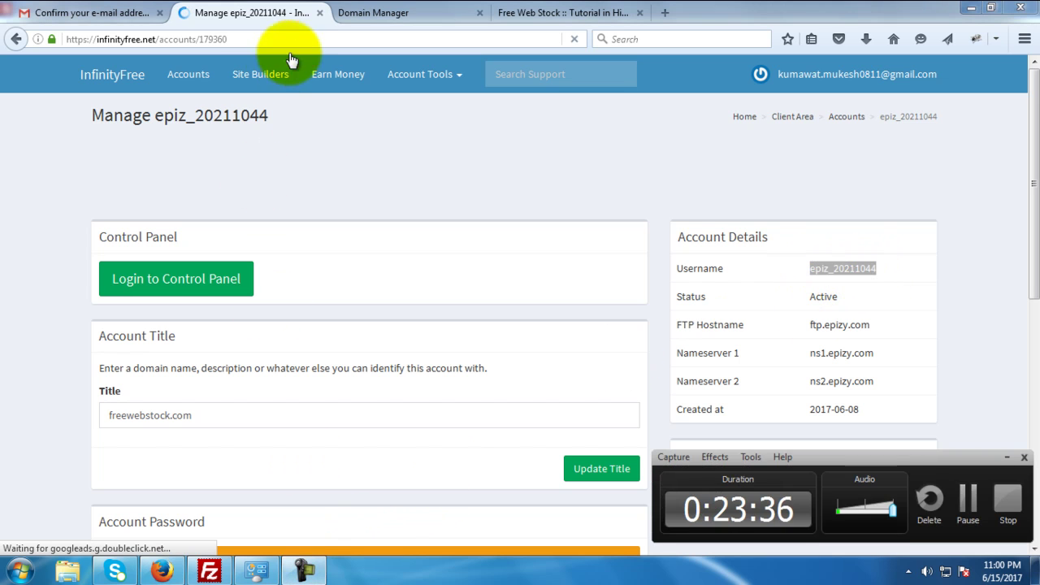
left_click(209, 572)
left_click(216, 65)
key("ctrl+v")
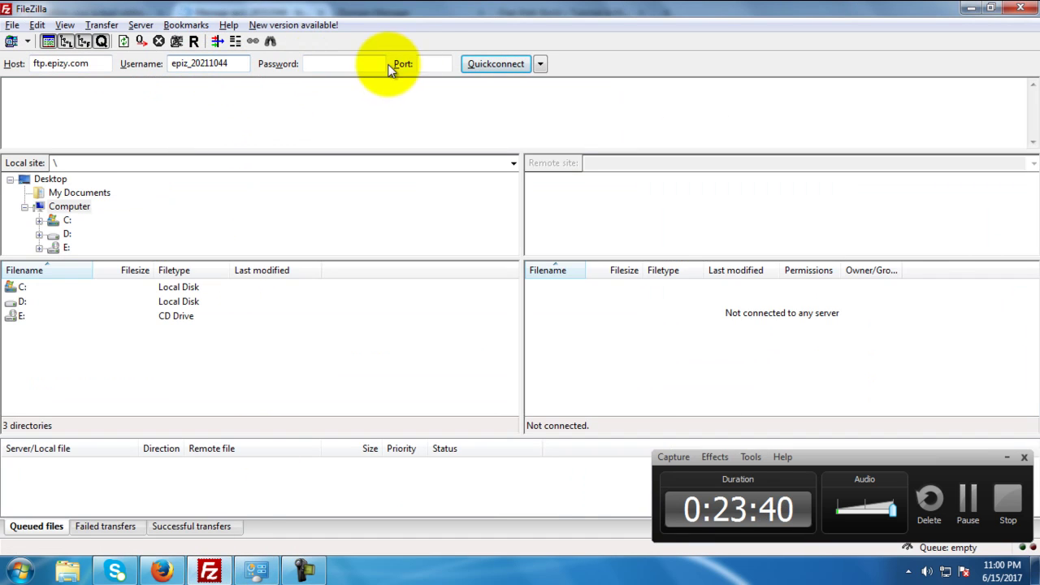
Try to connect to the FTP server on port 21 with the account password, accepting the server's unknown certificate.
left_click(424, 63)
type("21")
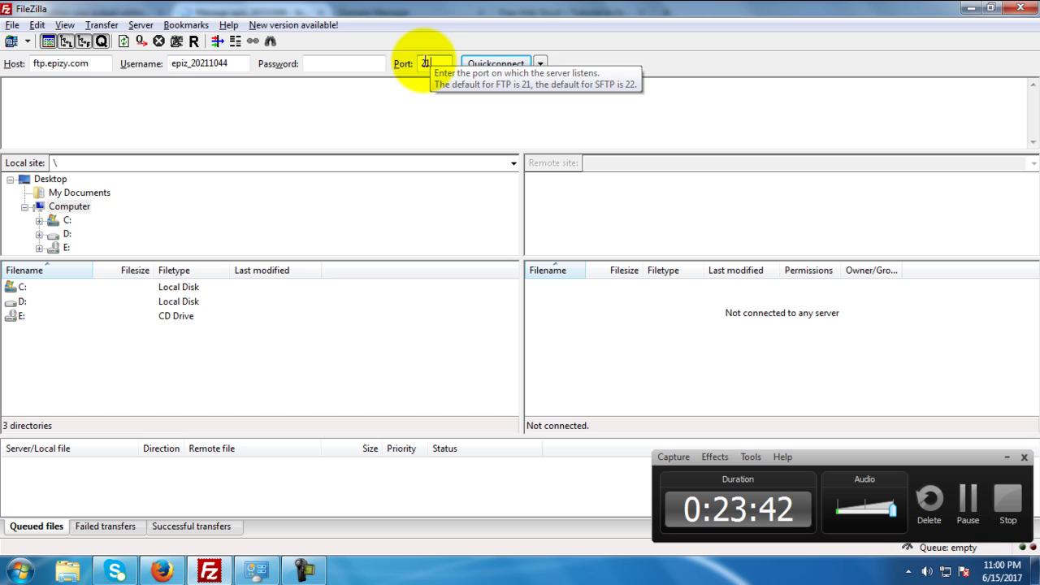
left_click(319, 64)
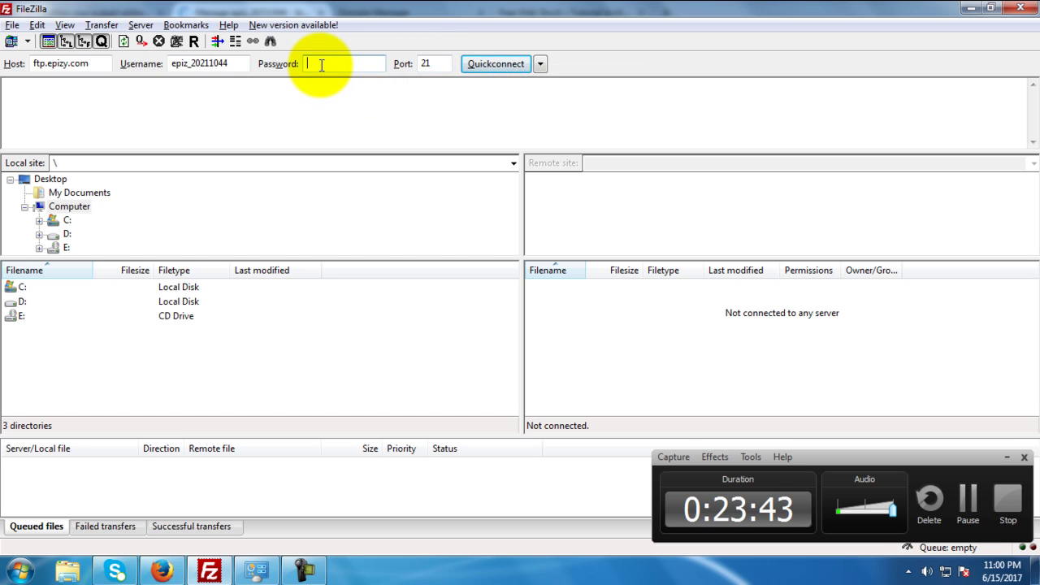
type("************")
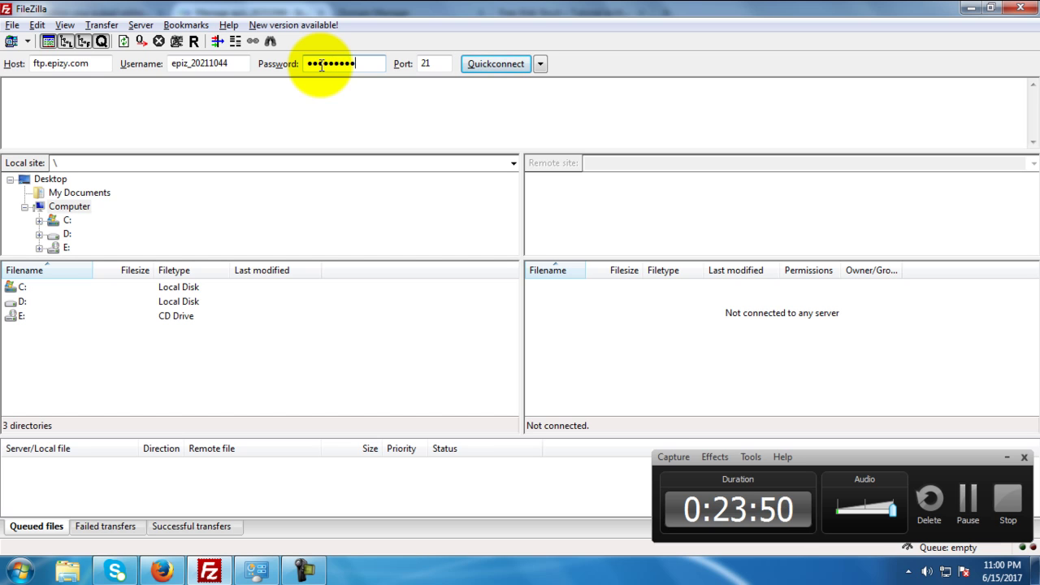
left_click(501, 67)
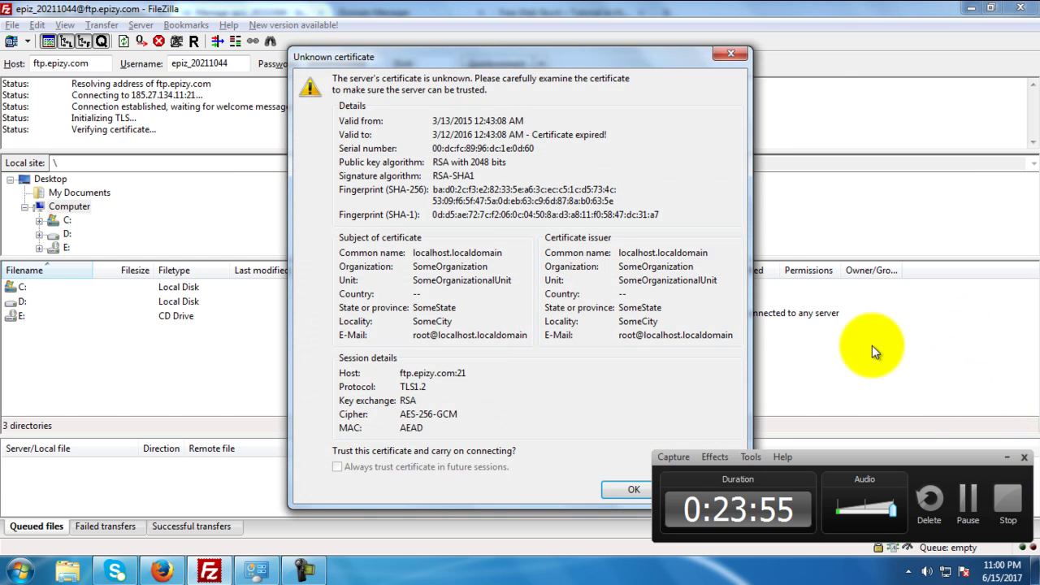
left_click(630, 491)
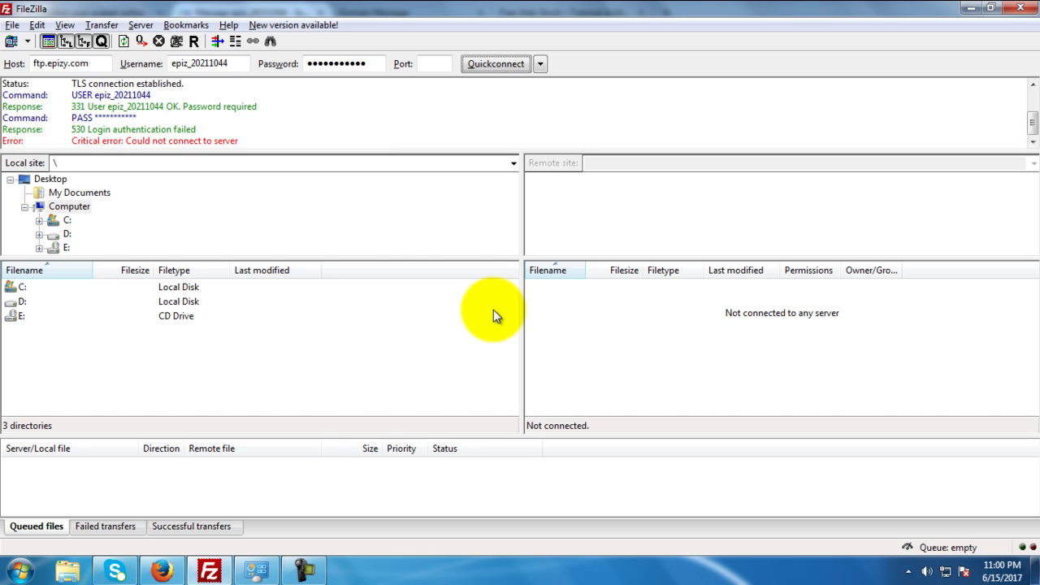
Try to connect to the FTP server again after re-entering the account password.
double_click(333, 64)
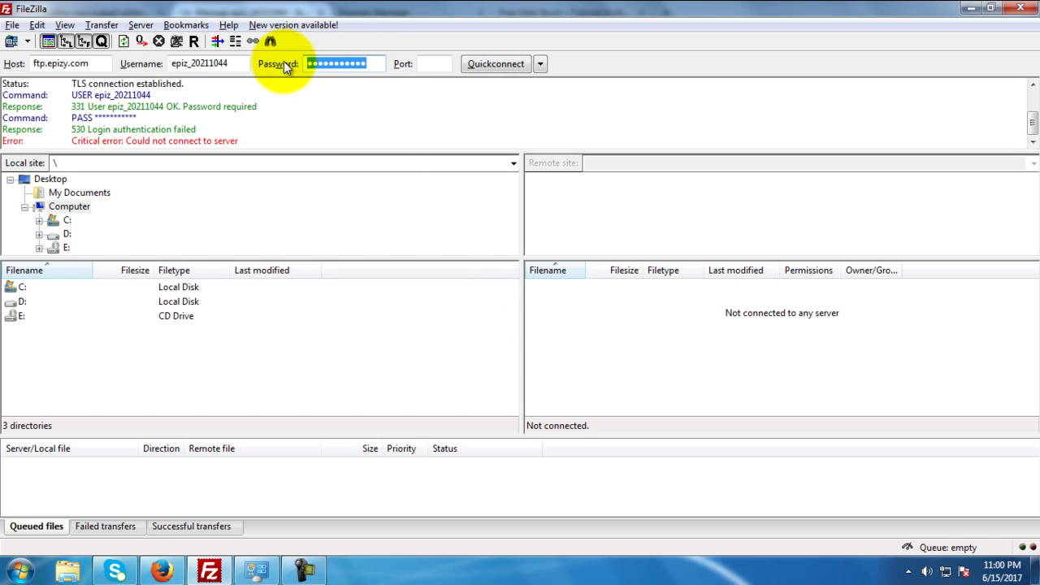
type("********")
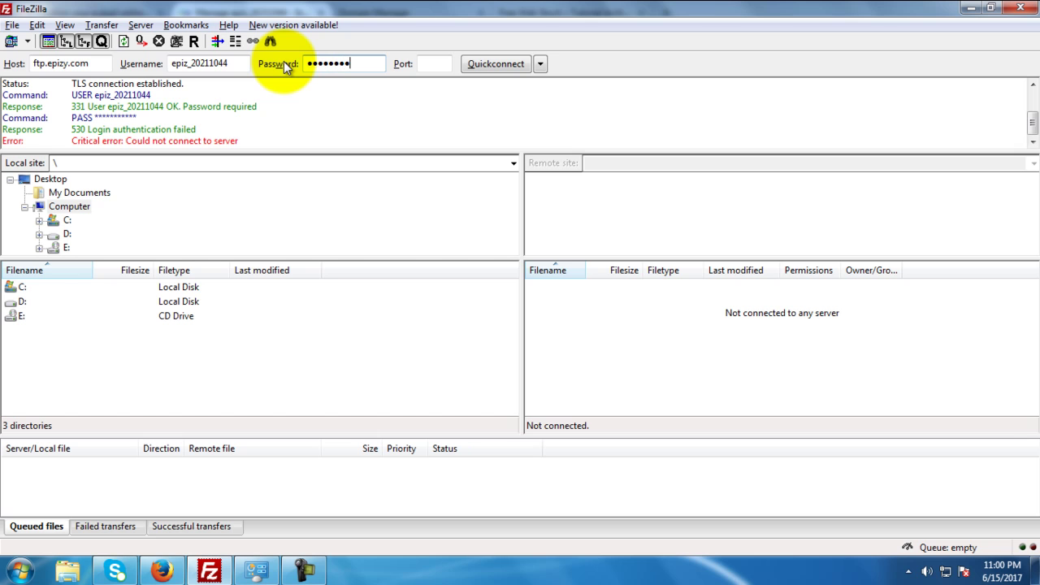
type("***")
left_click(504, 65)
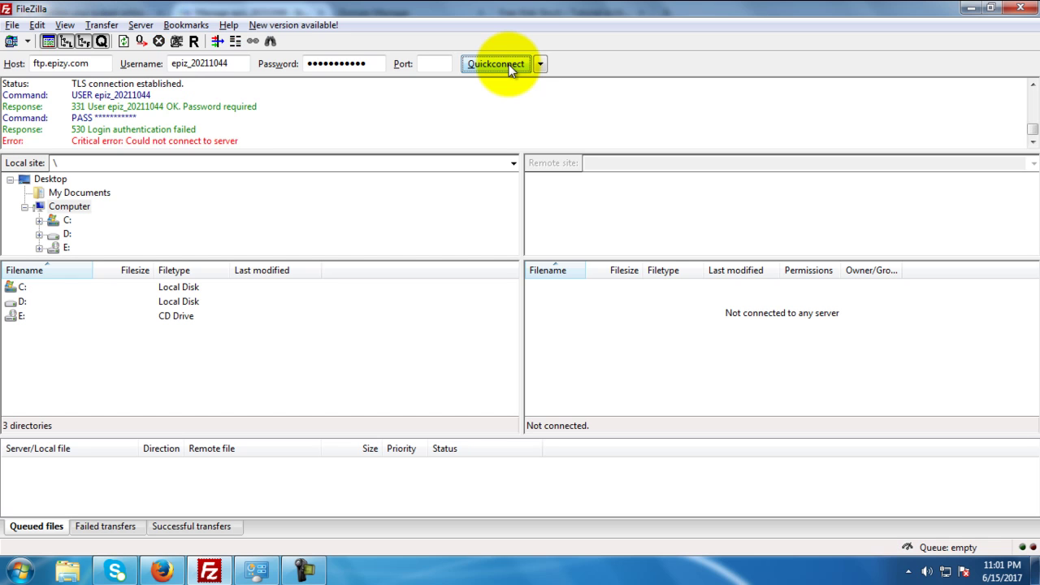
Replace the FTP password with the correct account password and connect to the server, dismissing the Windows color scheme prompt without choosing an option.
left_click_drag(383, 64, 305, 64)
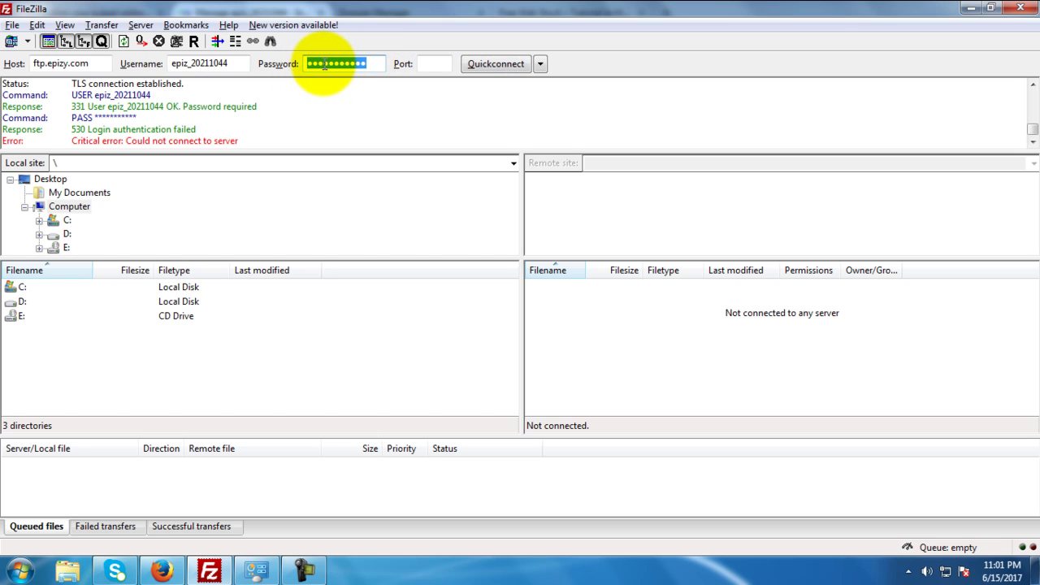
type("****")
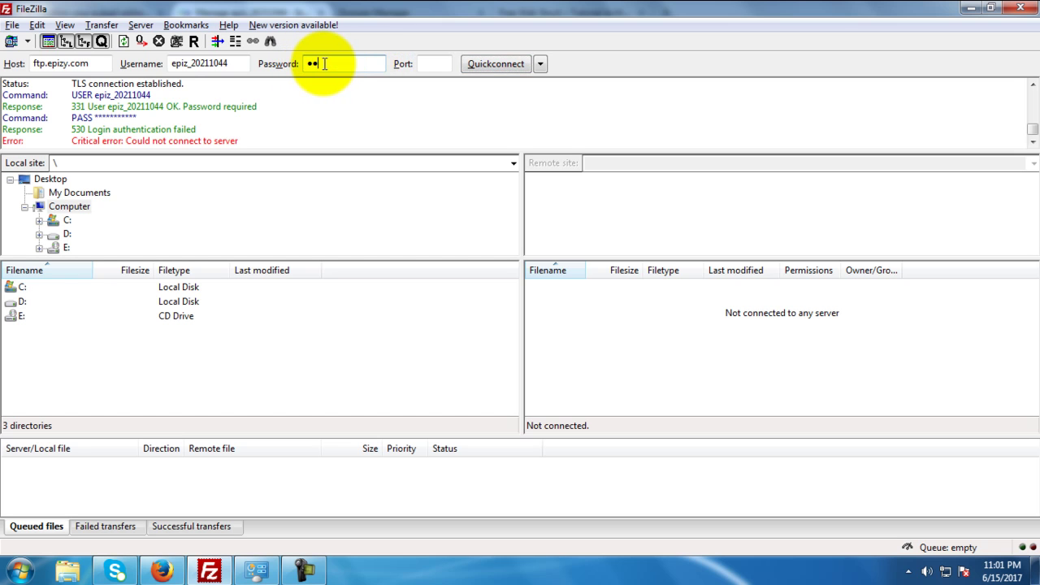
type("********")
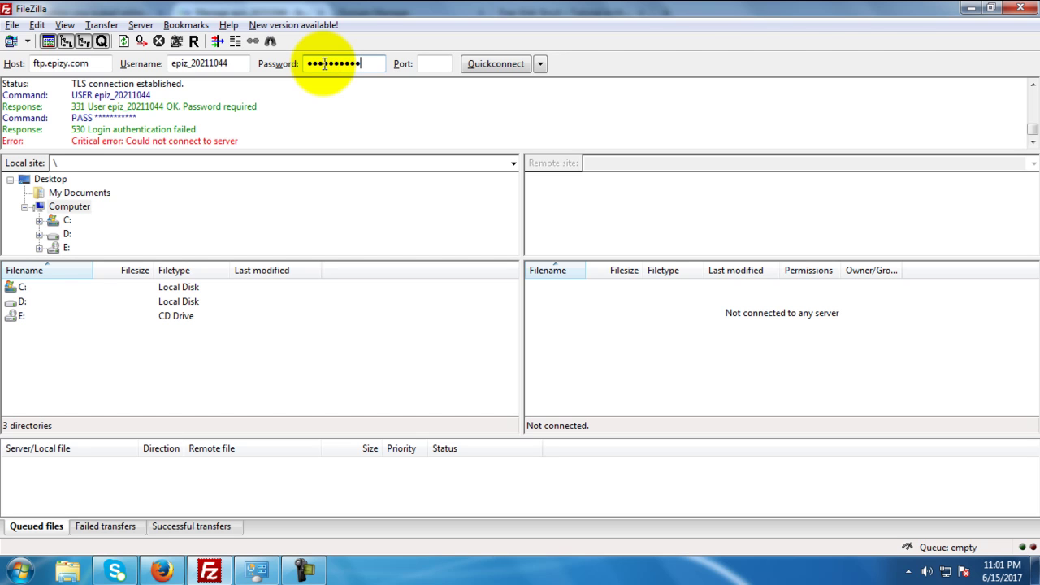
left_click(494, 65)
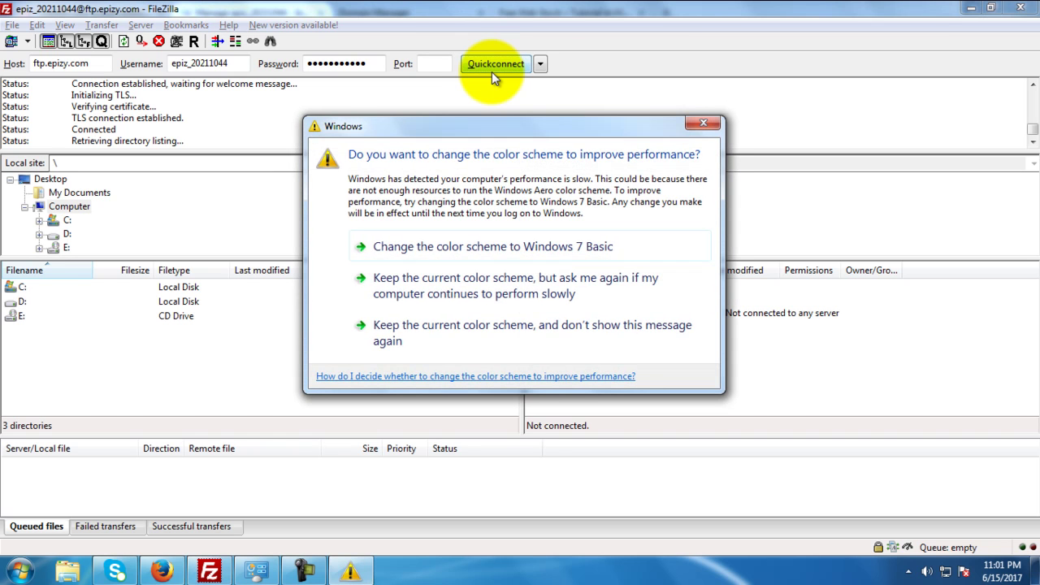
left_click(705, 123)
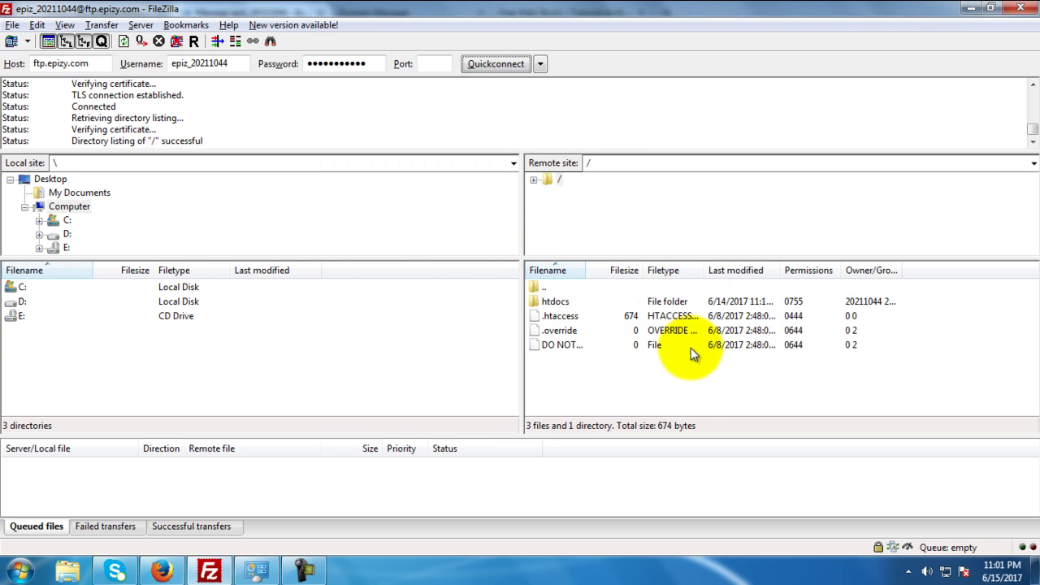
Widen the remote file list's Filename column, then open the htdocs folder and look through the website files.
left_click_drag(607, 272, 718, 277)
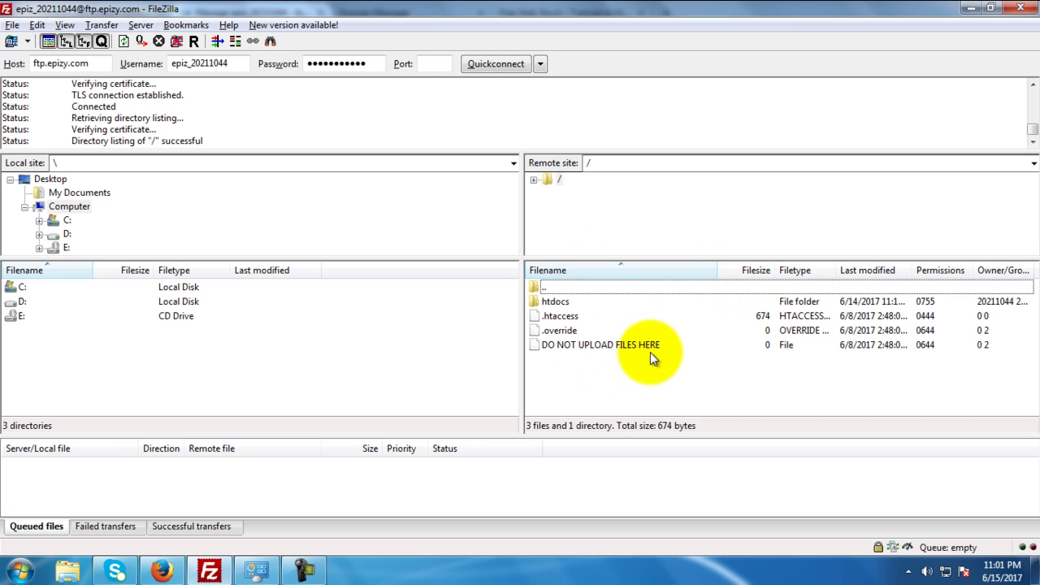
double_click(551, 302)
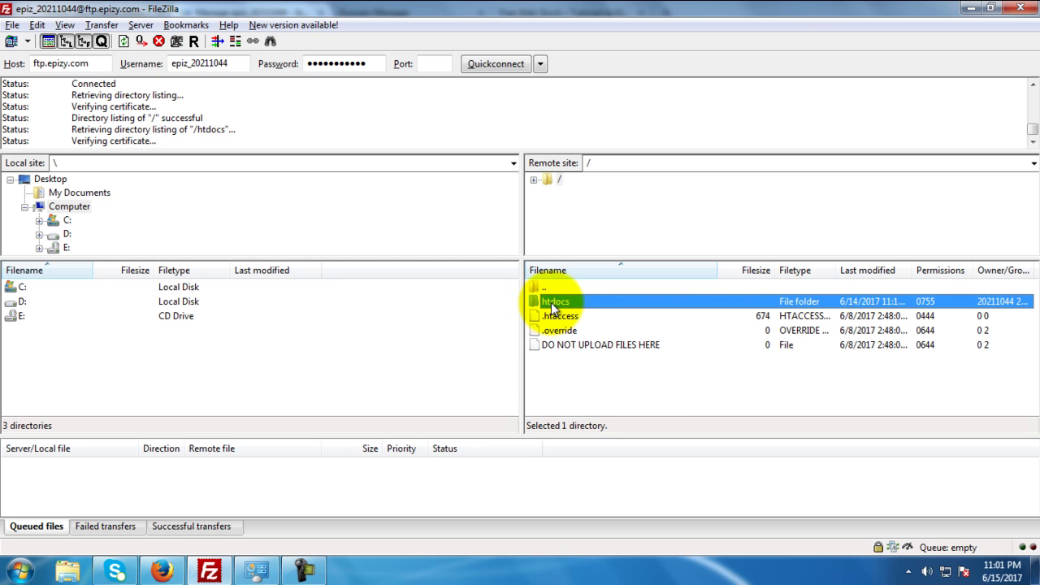
mouse_move(171, 576)
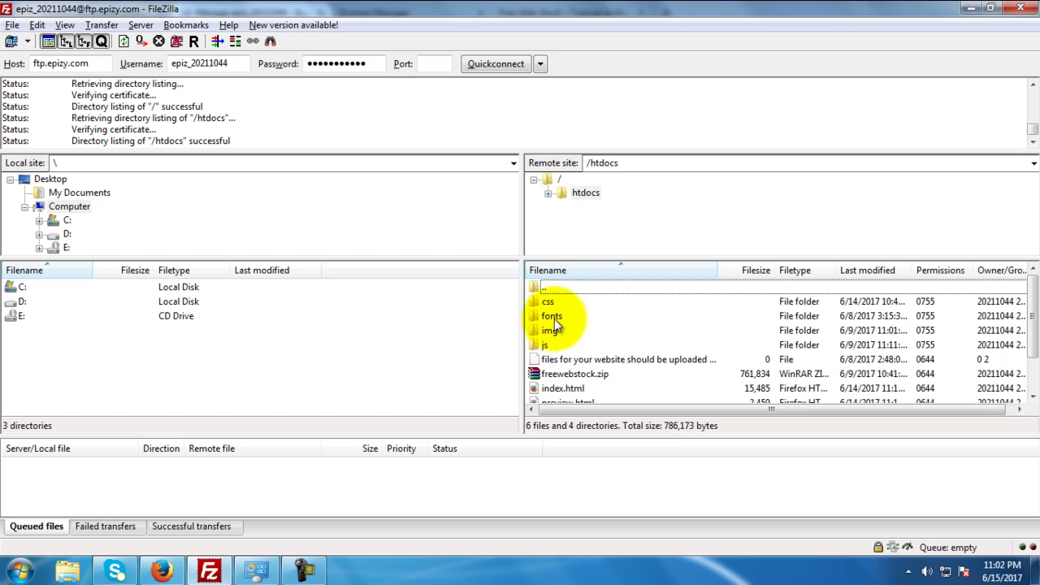
scroll(591, 367, "down", 1)
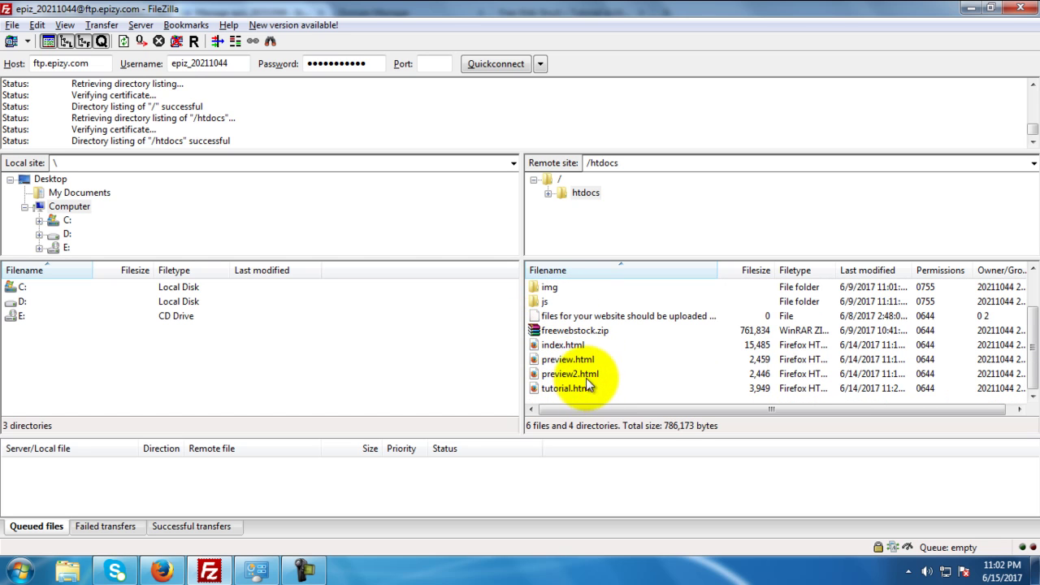
scroll(715, 348, "up", 1)
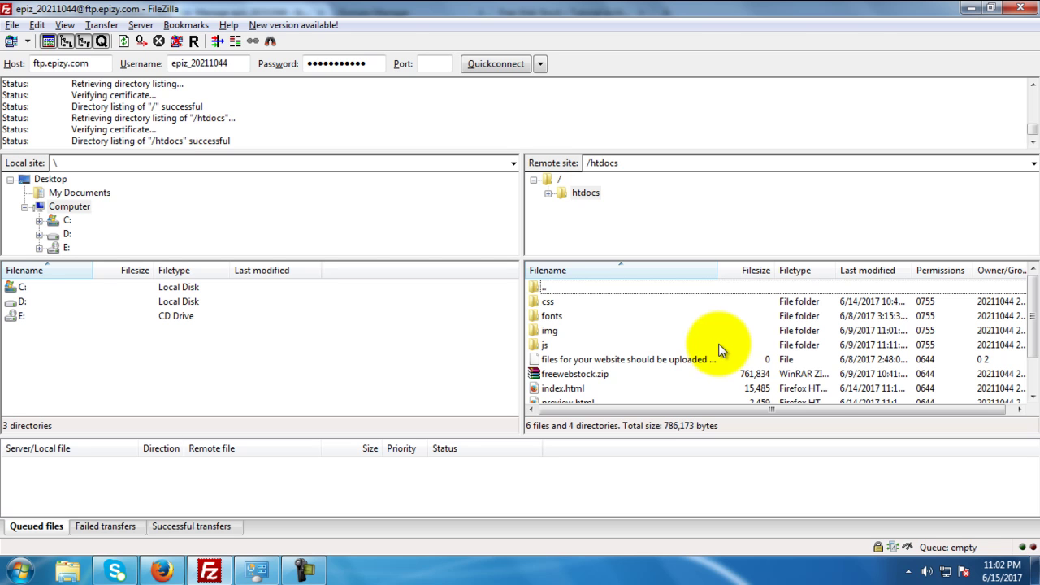
Switch to Firefox, view the live freewebstock.com tutorial page and return to the InfinityFree account management page.
left_click(161, 572)
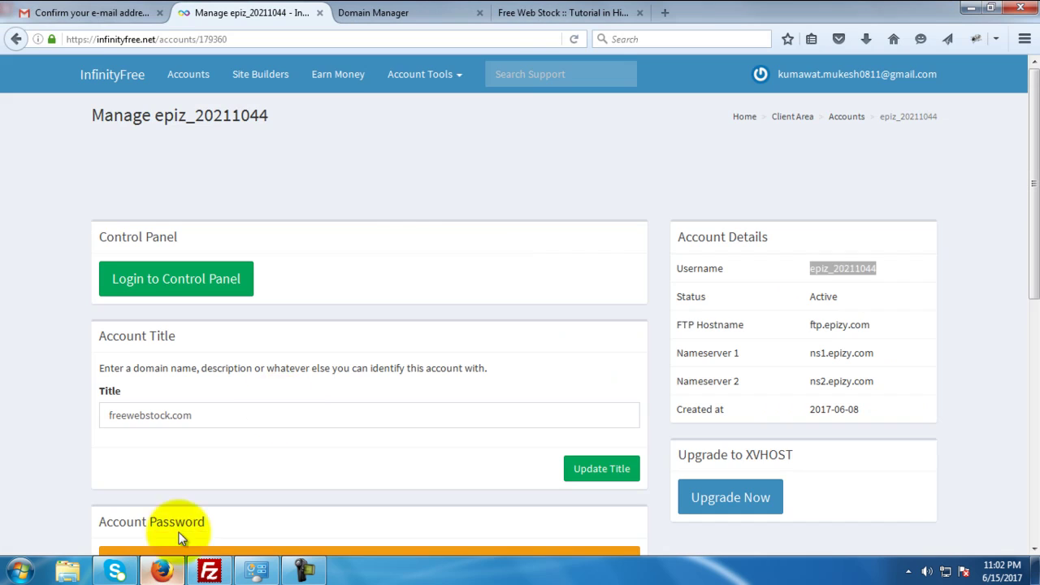
left_click(543, 13)
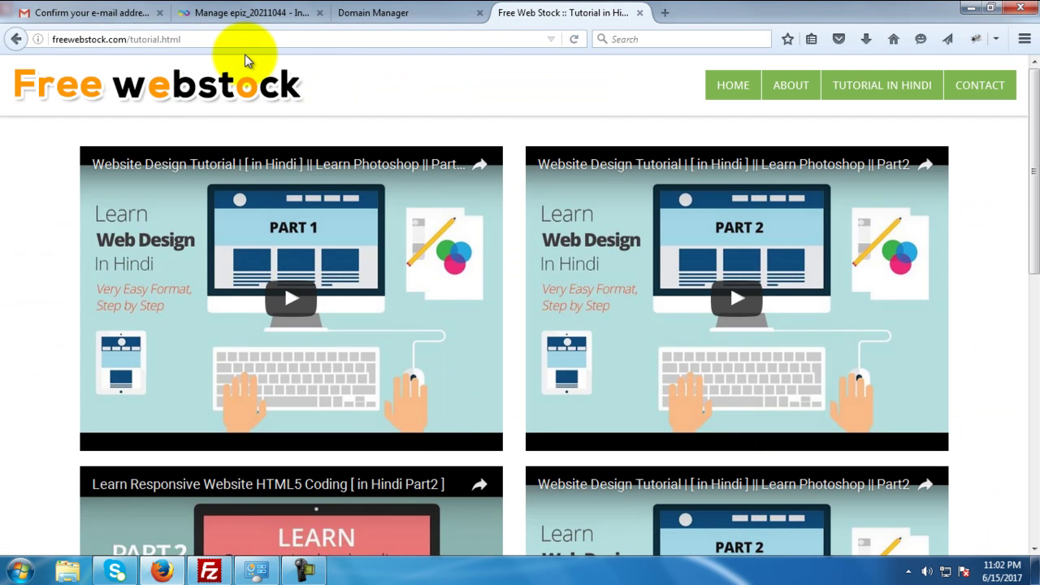
left_click(245, 16)
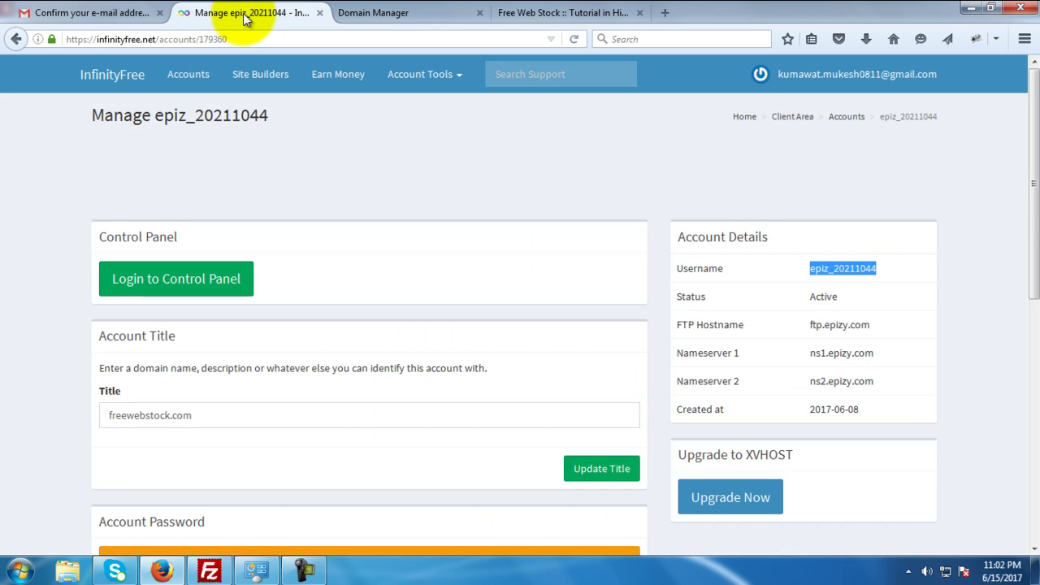